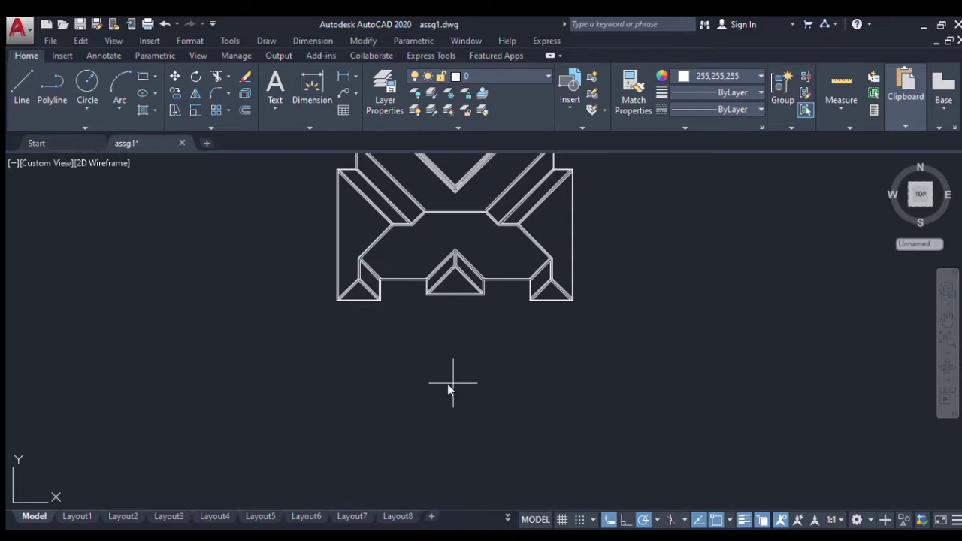
# Drop vertical projection lines from the roof plan's hip corners into the empty area below
pyautogui.scroll(6, 313, 297)
pyautogui.scroll(-8, 409, 320)
pyautogui.scroll(12, 408, 313)
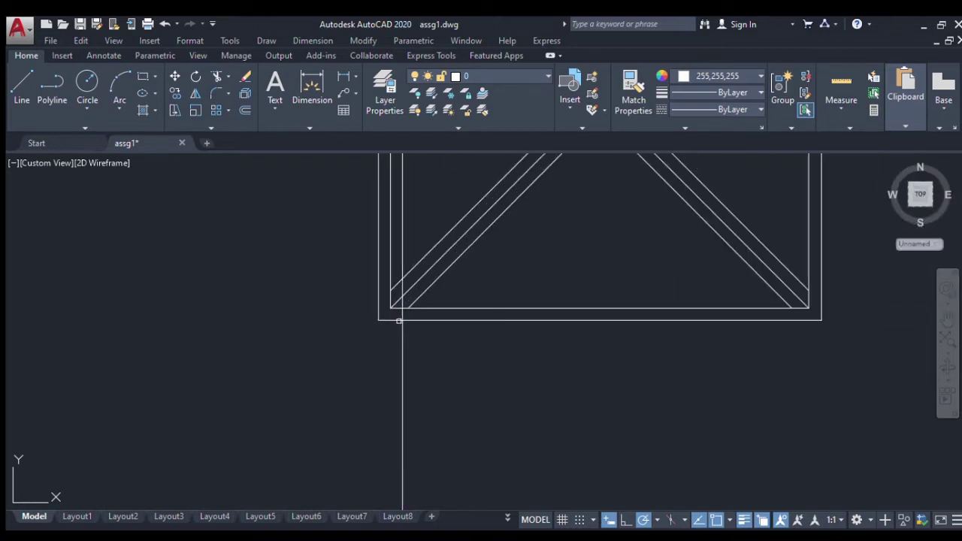
pyautogui.scroll(-2, 380, 321)
pyautogui.scroll(-3, 380, 321)
pyautogui.scroll(3, 434, 311)
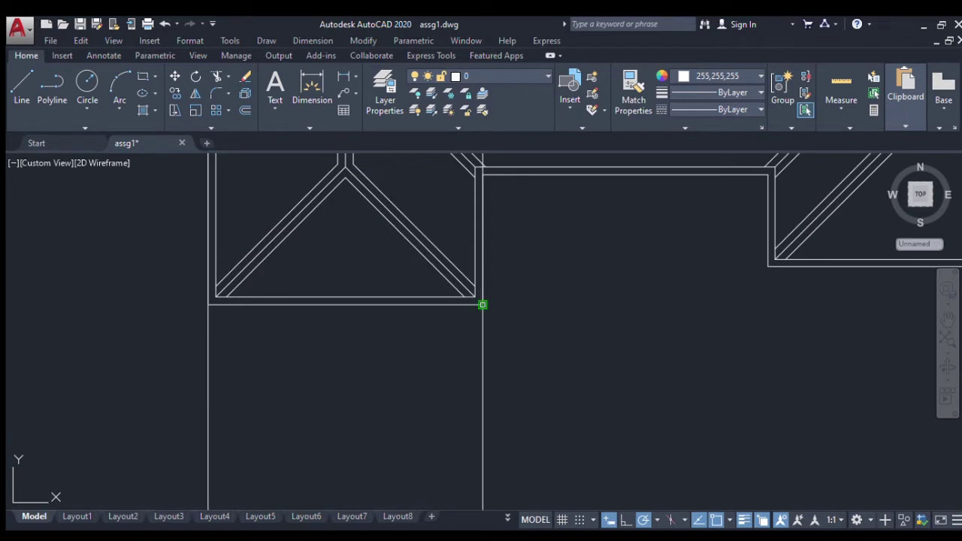
pyautogui.scroll(-4, 483, 305)
pyautogui.scroll(5, 449, 341)
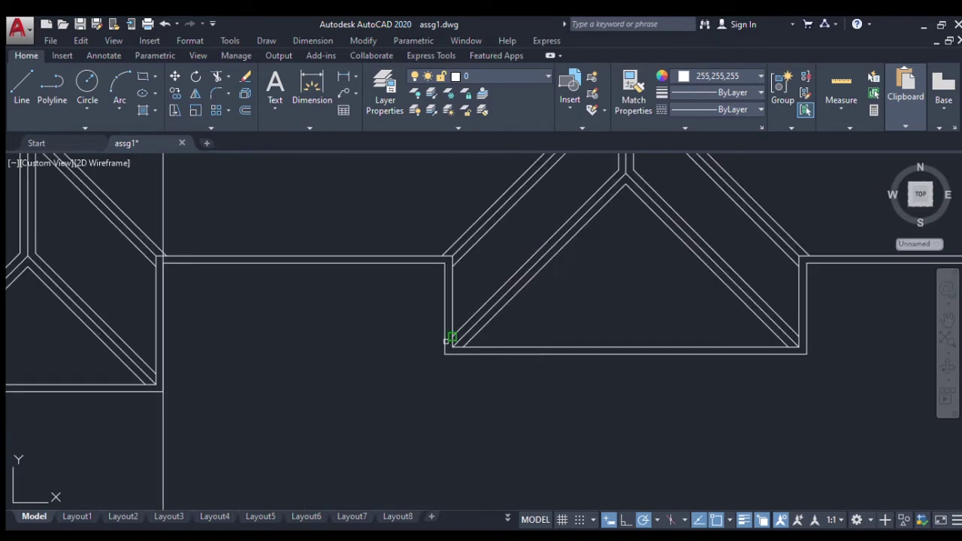
pyautogui.scroll(-2, 444, 353)
pyautogui.scroll(-2, 444, 353)
pyautogui.scroll(4, 551, 350)
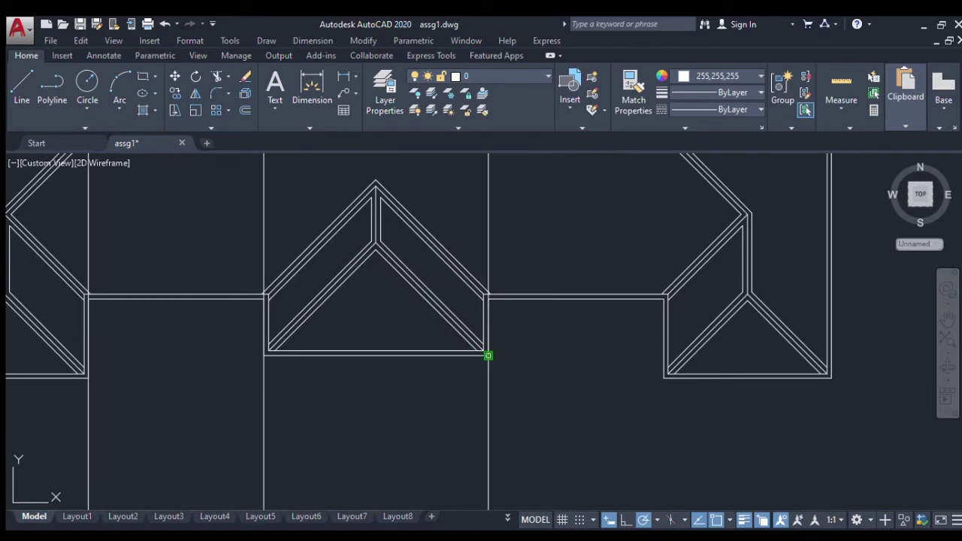
pyautogui.scroll(-2, 488, 355)
pyautogui.scroll(4, 651, 338)
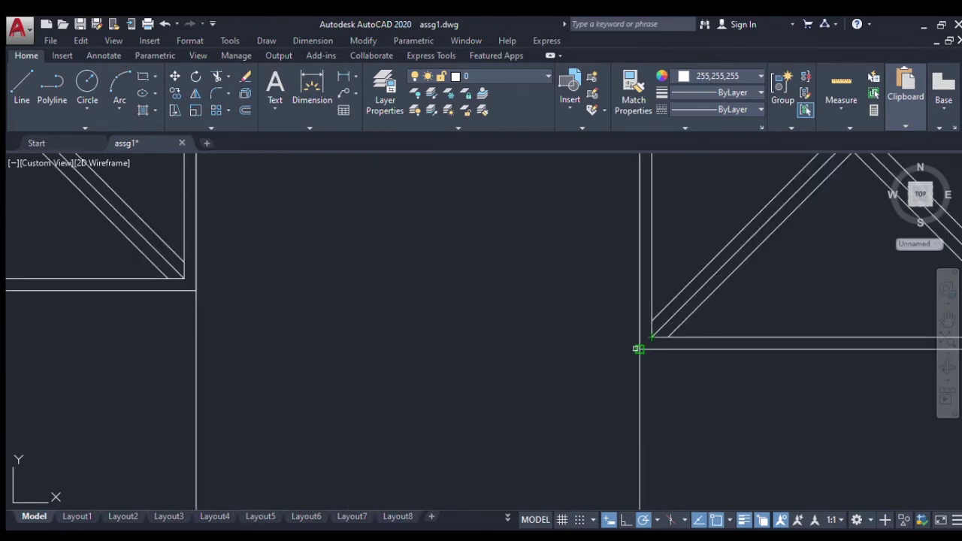
pyautogui.scroll(-3, 638, 348)
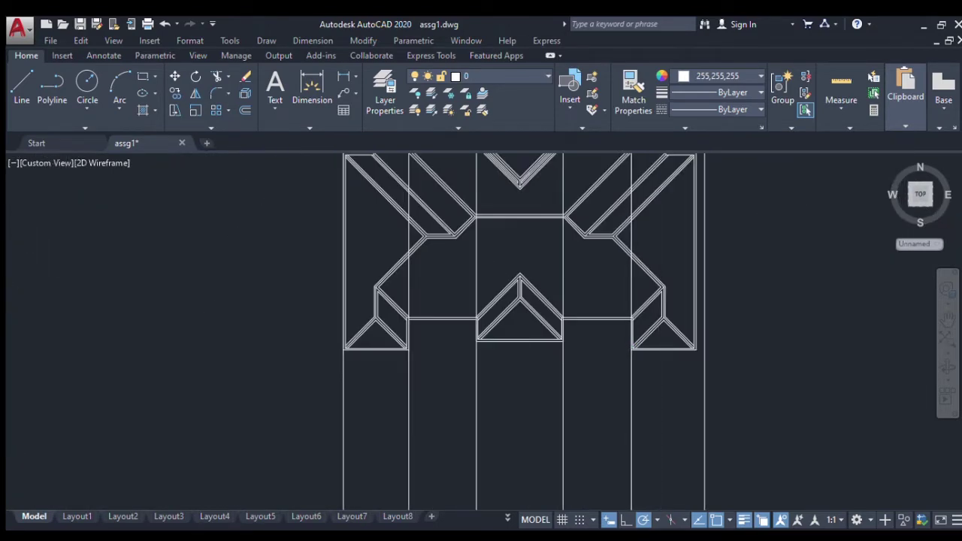
pyautogui.scroll(3, 666, 351)
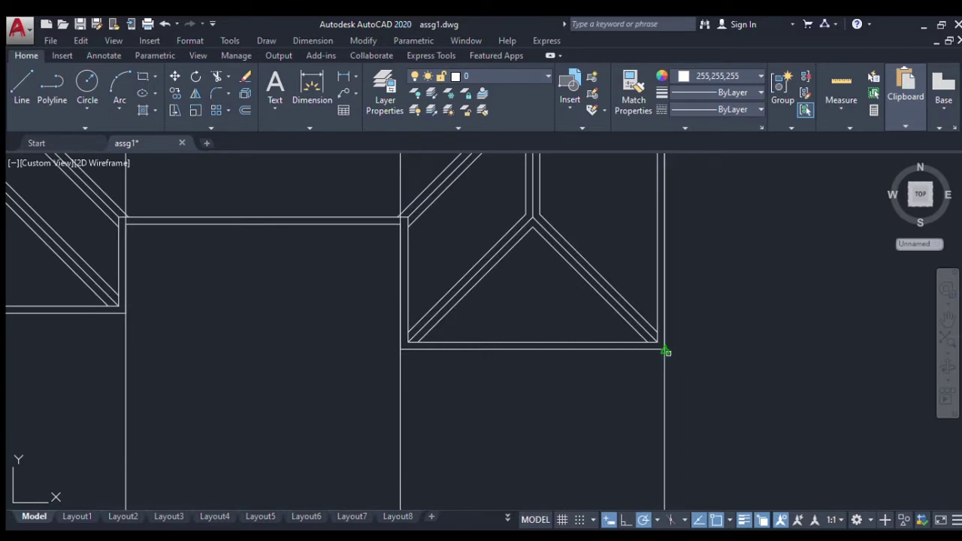
pyautogui.scroll(-4, 666, 351)
pyautogui.scroll(2, 666, 350)
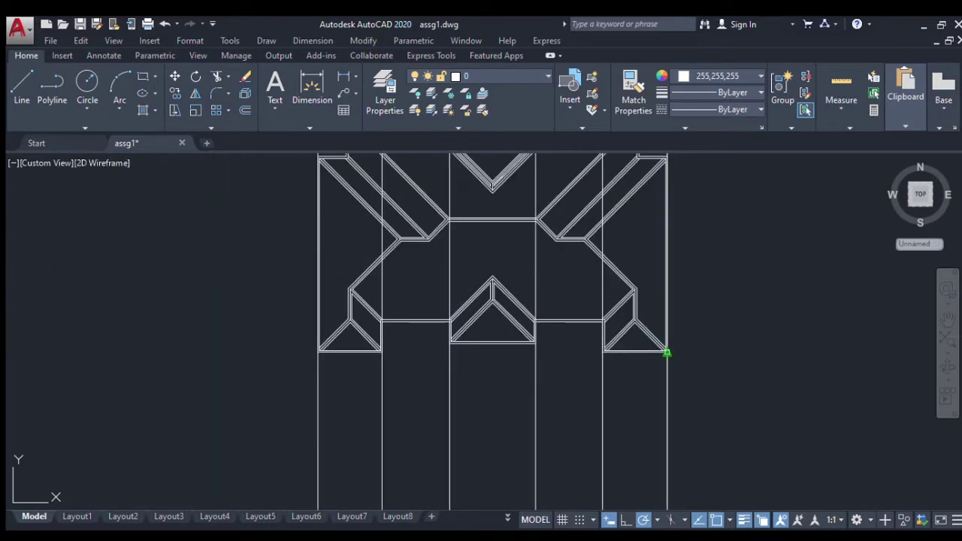
pyautogui.scroll(6, 661, 350)
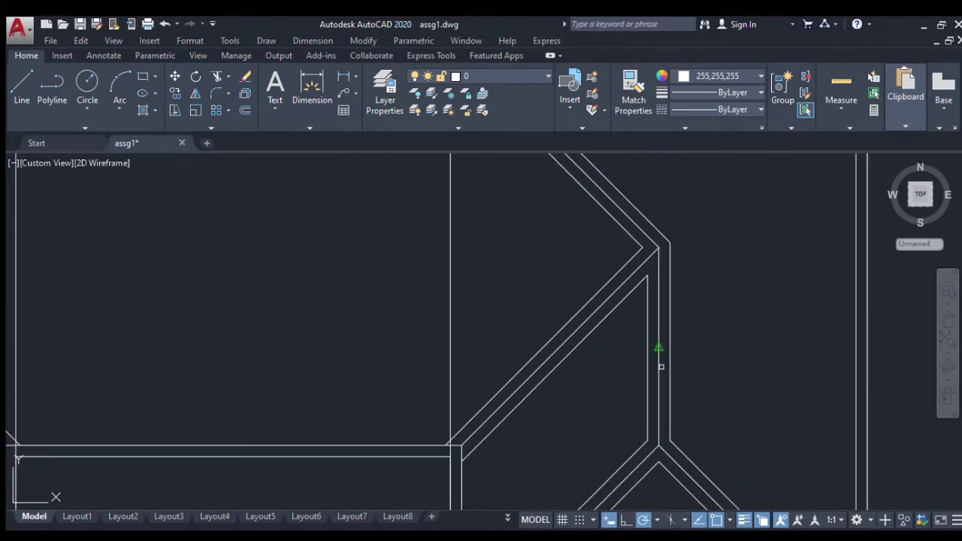
pyautogui.scroll(-2, 662, 350)
pyautogui.scroll(4, 658, 421)
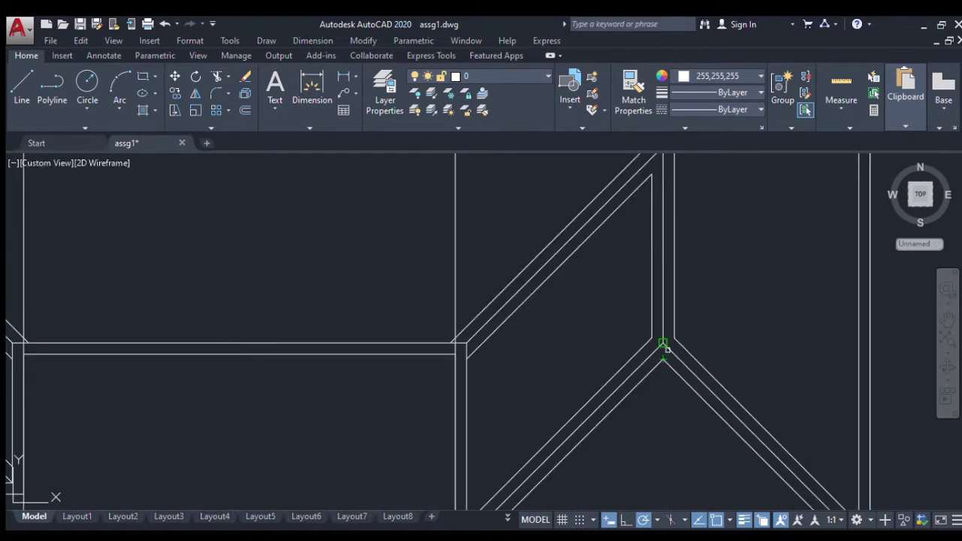
pyautogui.scroll(-2, 662, 344)
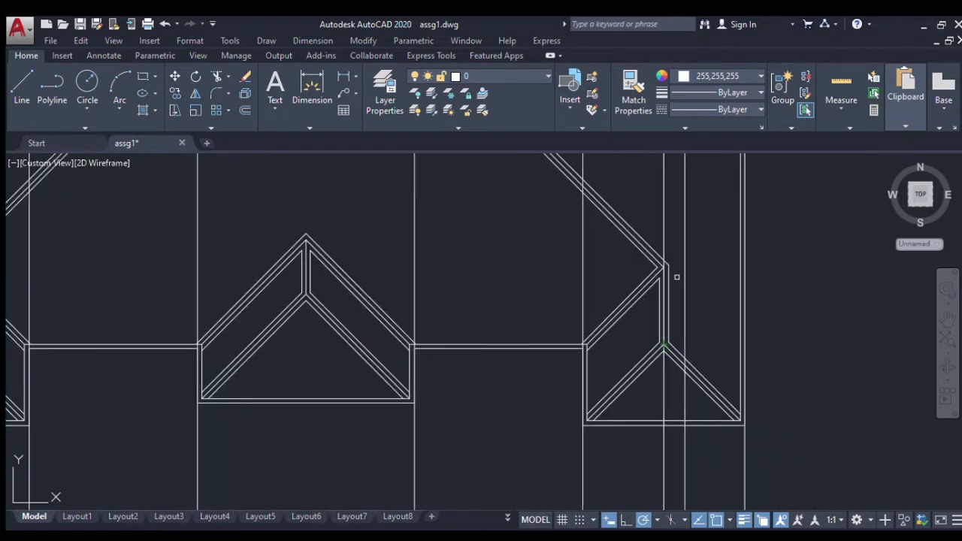
pyautogui.scroll(-2, 661, 277)
pyautogui.scroll(4, 598, 237)
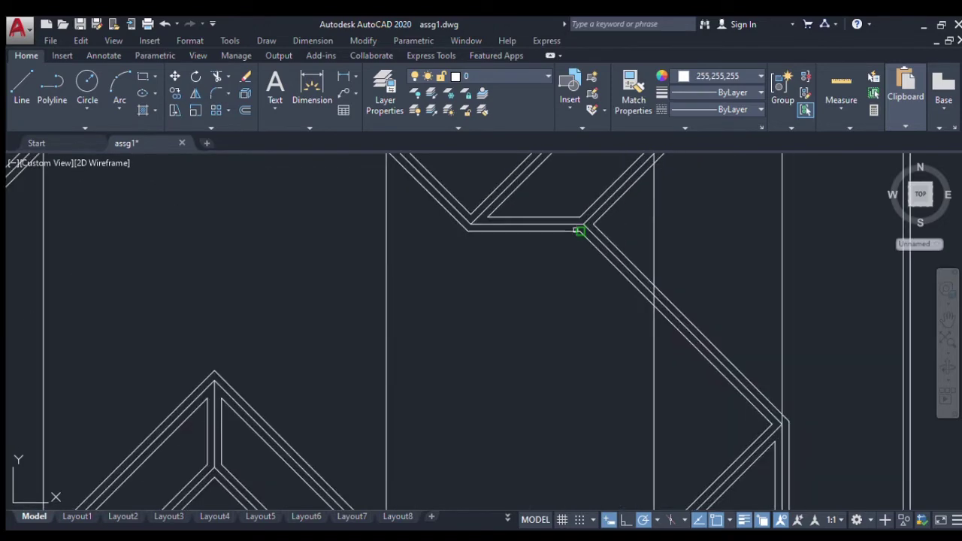
pyautogui.scroll(-3, 583, 224)
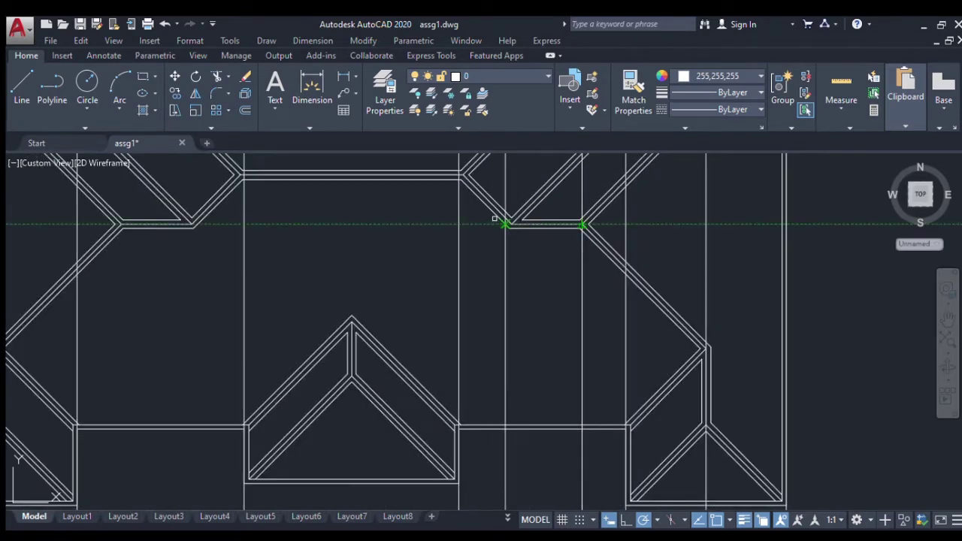
pyautogui.scroll(3, 526, 226)
pyautogui.click(534, 231)
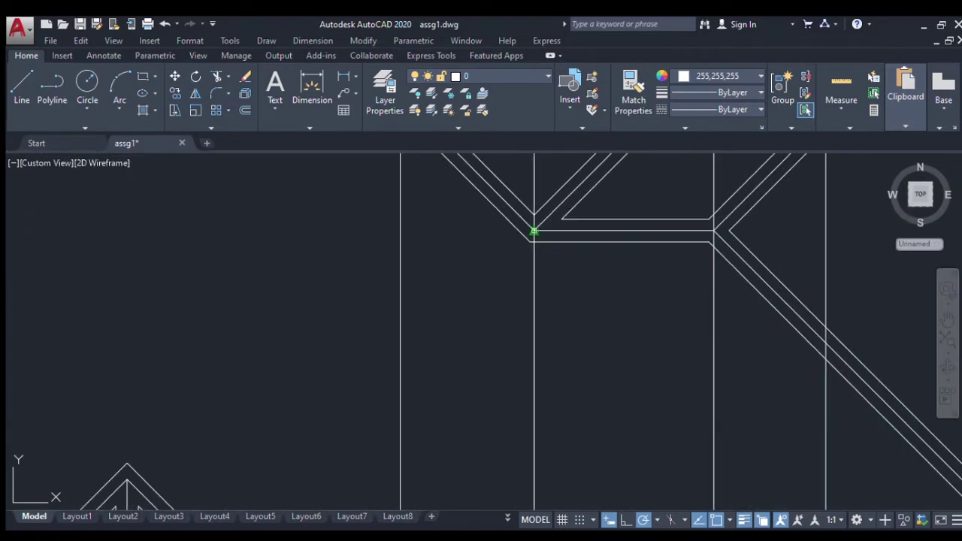
pyautogui.scroll(-3, 534, 231)
pyautogui.scroll(5, 522, 230)
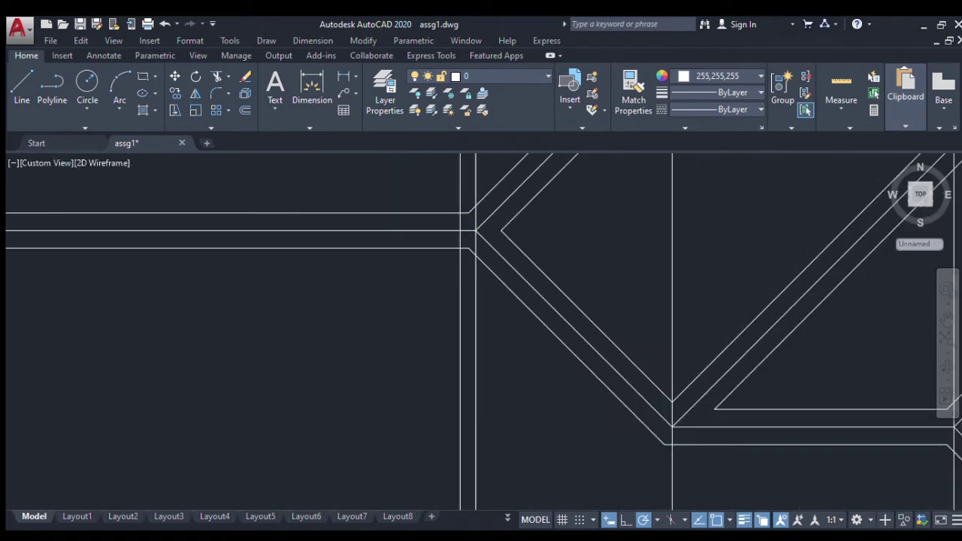
pyautogui.scroll(-3, 477, 230)
pyautogui.scroll(5, 482, 231)
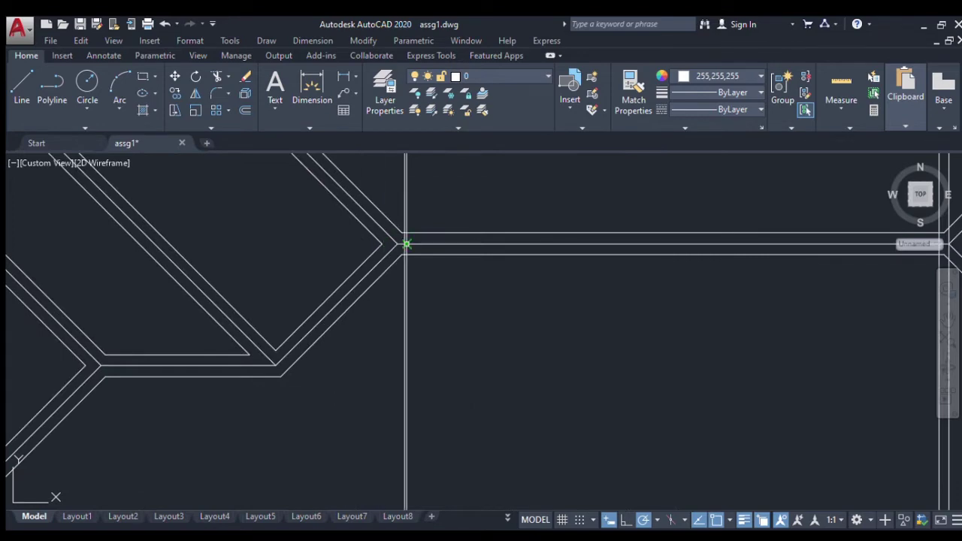
pyautogui.scroll(-3, 397, 243)
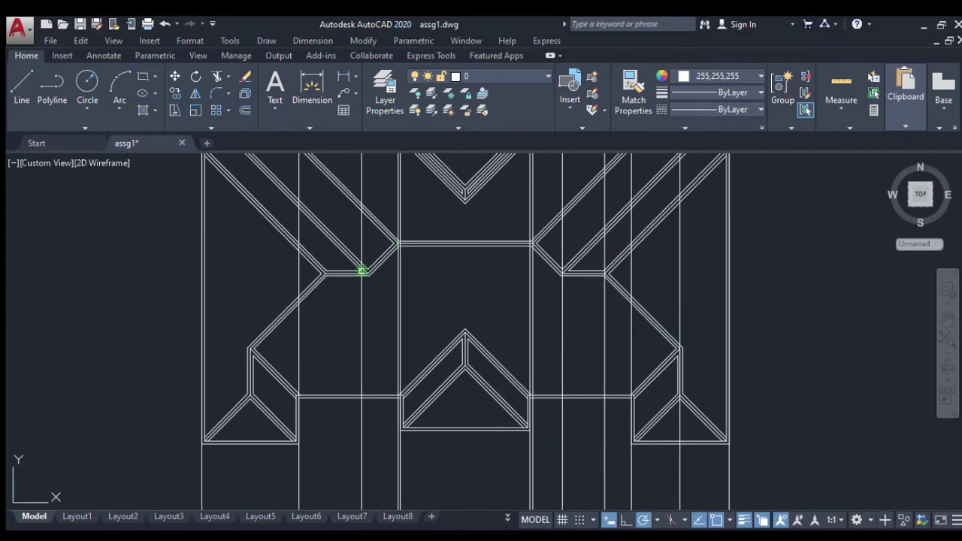
pyautogui.scroll(3, 360, 271)
pyautogui.scroll(-2, 384, 276)
pyautogui.scroll(3, 313, 273)
pyautogui.scroll(2, 361, 258)
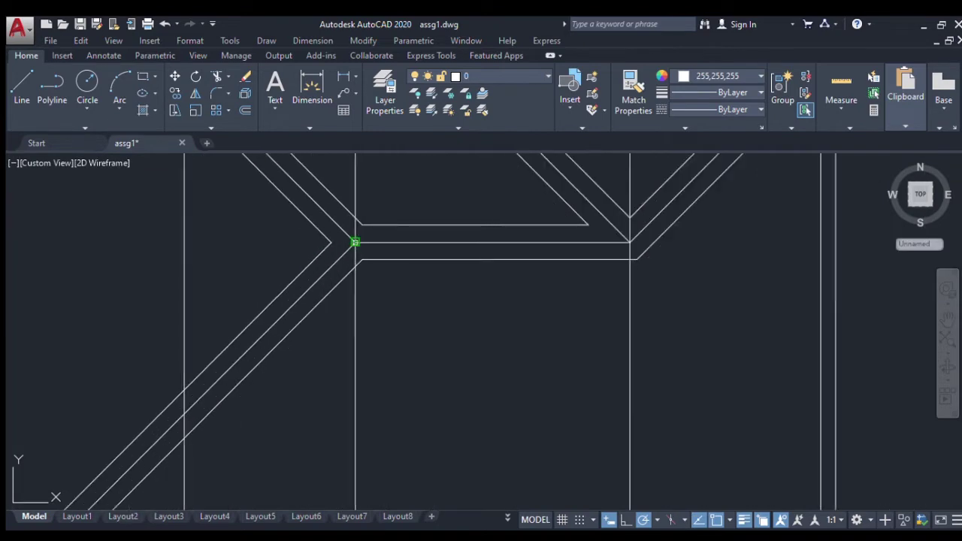
pyautogui.scroll(-3, 356, 242)
pyautogui.scroll(-2, 356, 242)
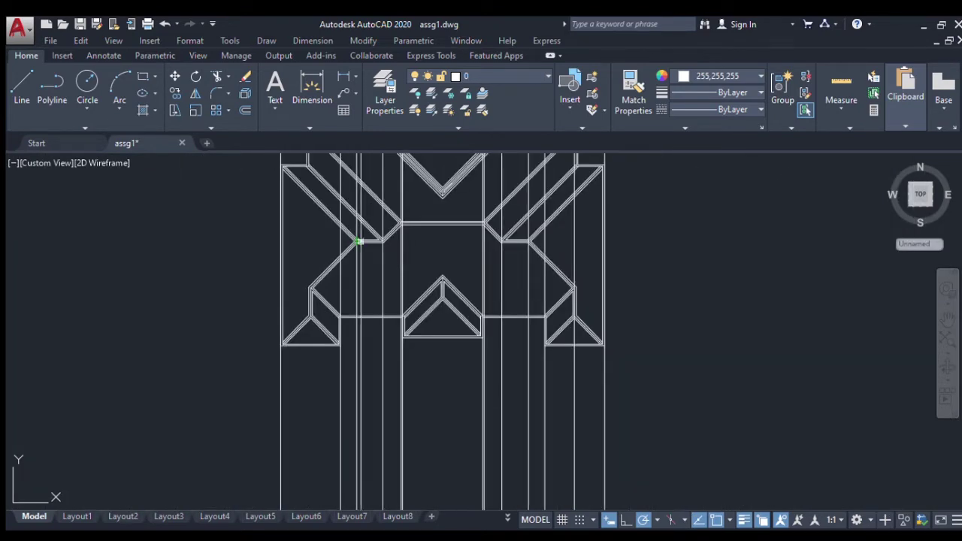
pyautogui.scroll(2, 281, 318)
pyautogui.scroll(4, 303, 352)
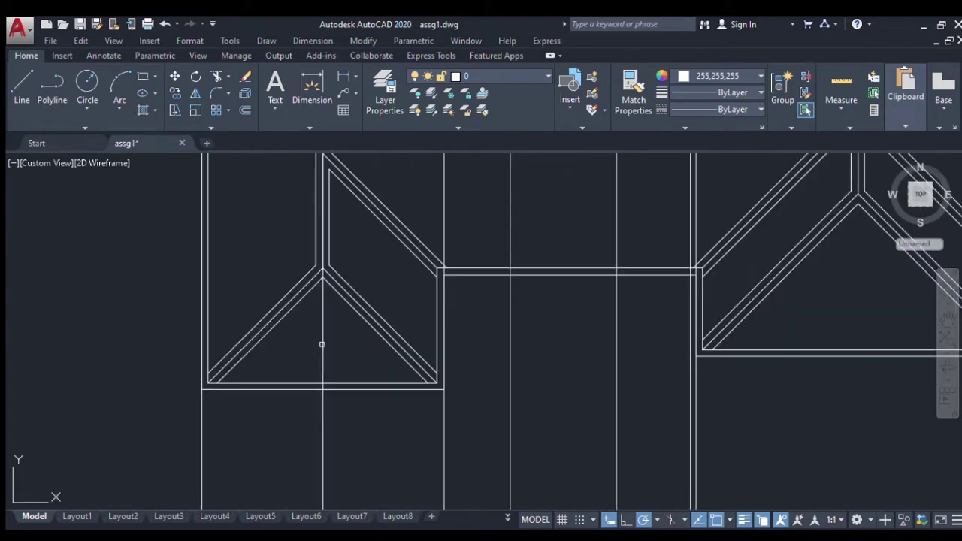
pyautogui.scroll(3, 314, 266)
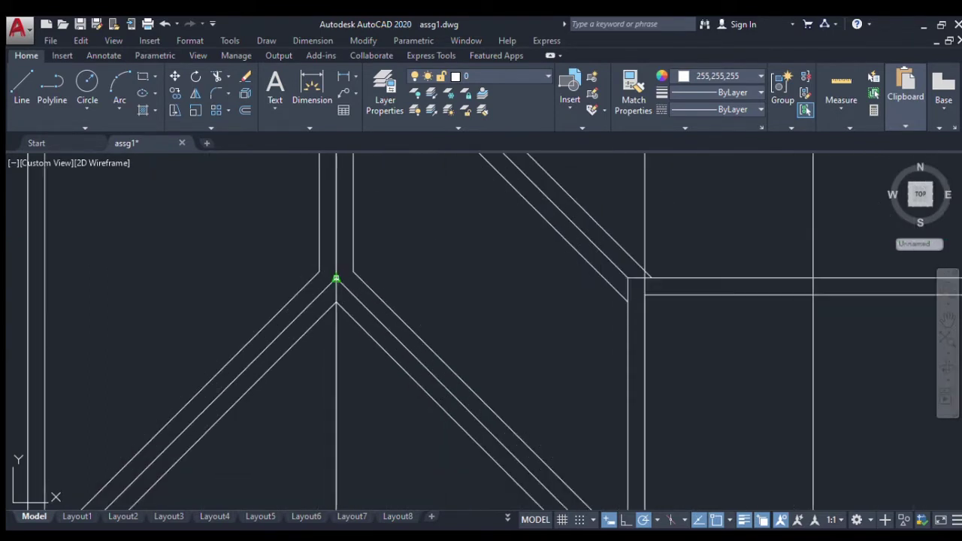
pyautogui.scroll(-5, 336, 279)
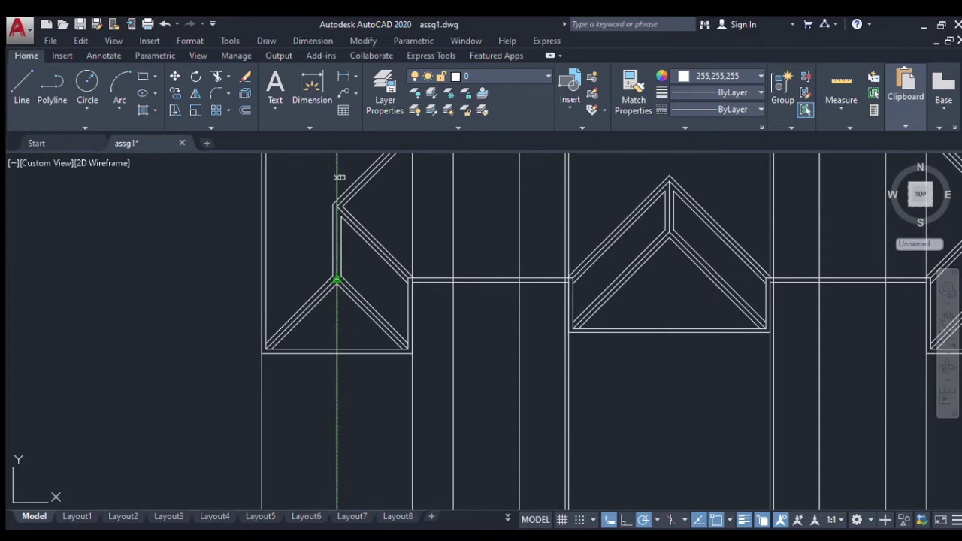
# Add vertical projection lines from the remaining ridge apexes and inner hip points, then end the command
pyautogui.moveTo(344, 262); pyautogui.dragTo(347, 284, button='middle')
pyautogui.scroll(-3, 346, 287)
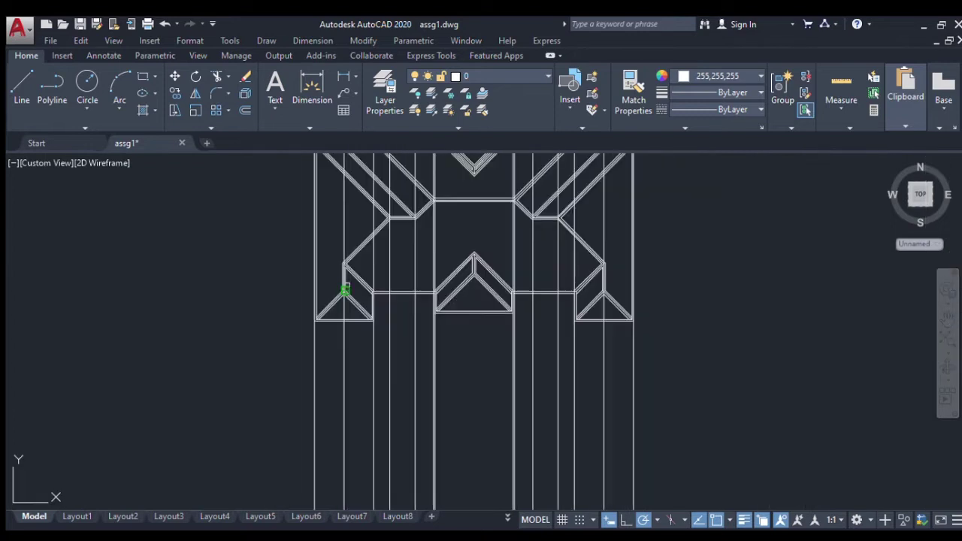
pyautogui.scroll(-2, 371, 206)
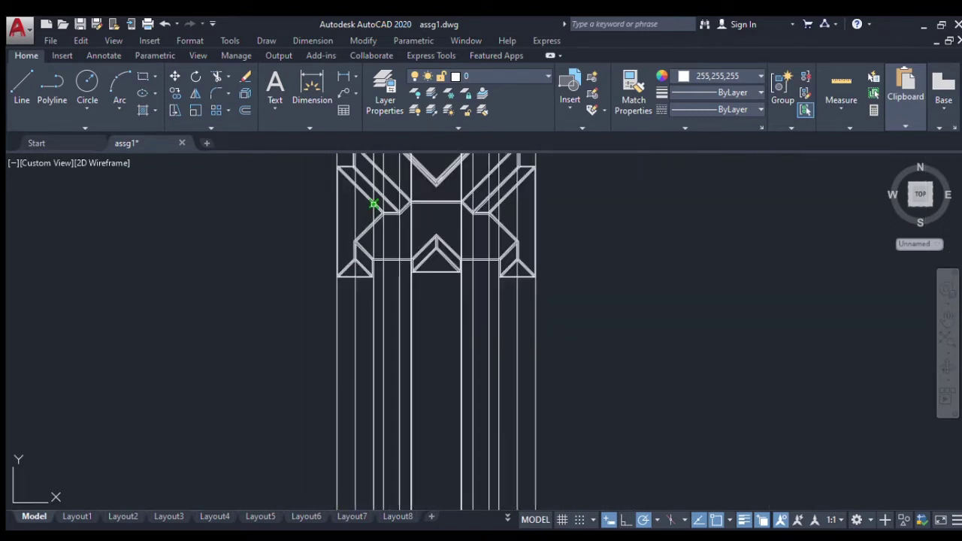
pyautogui.scroll(2, 402, 184)
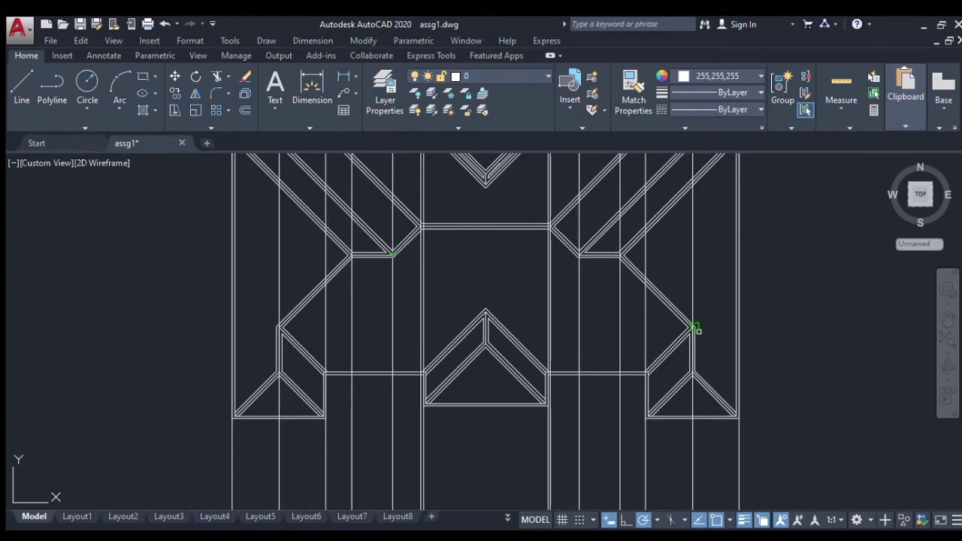
pyautogui.scroll(4, 485, 325)
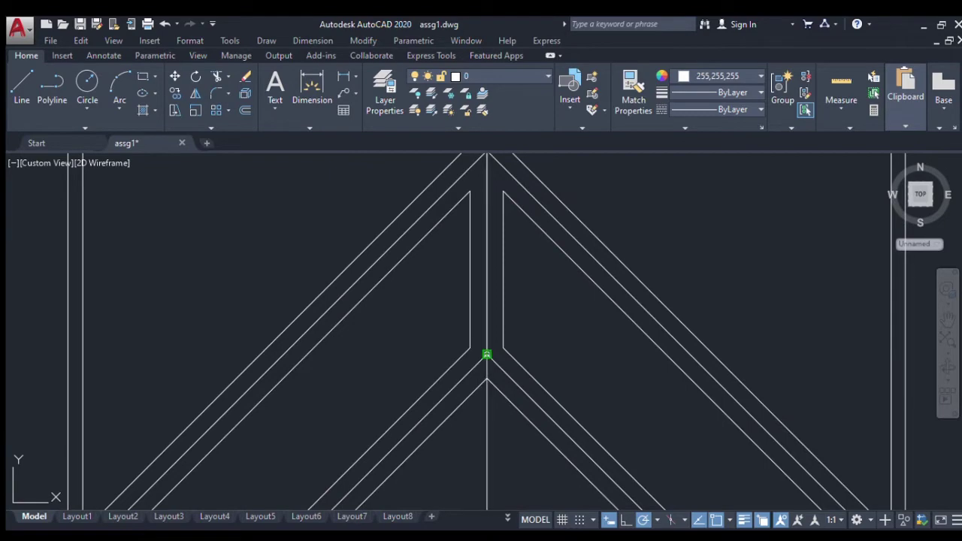
pyautogui.scroll(-4, 486, 349)
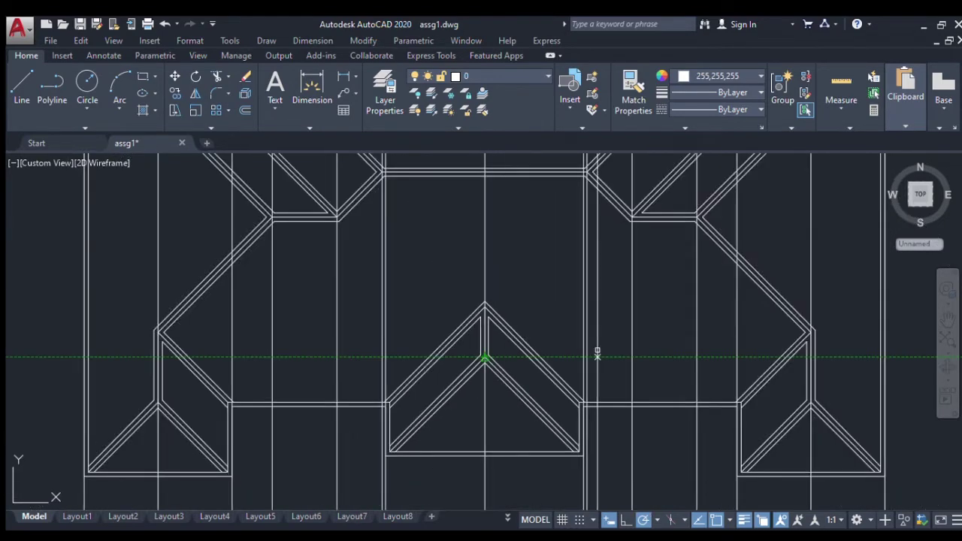
pyautogui.scroll(-2, 549, 283)
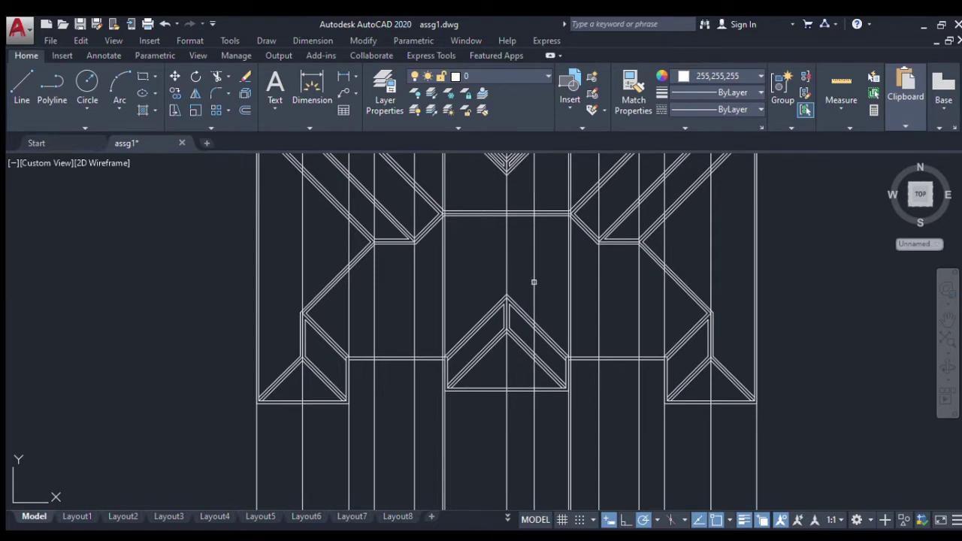
pyautogui.scroll(-2, 534, 282)
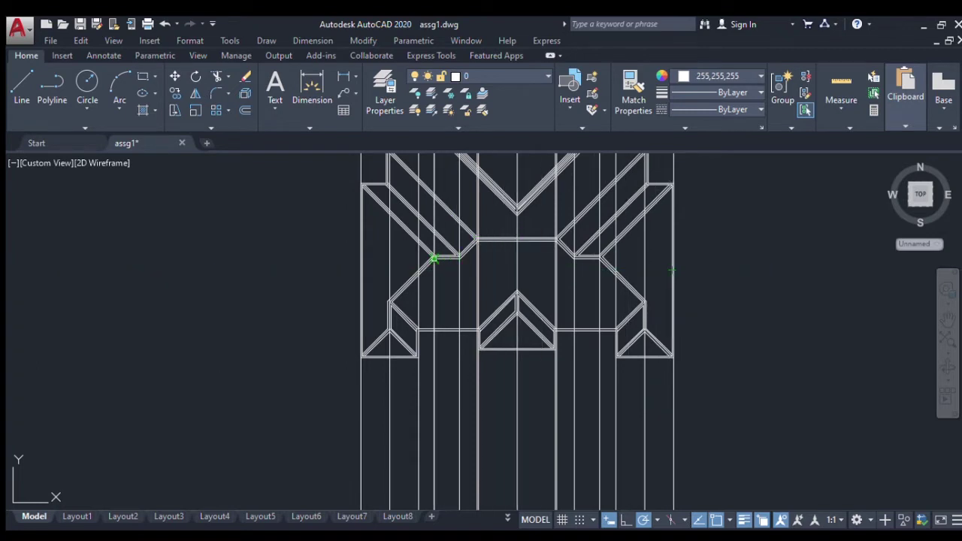
pyautogui.scroll(4, 434, 257)
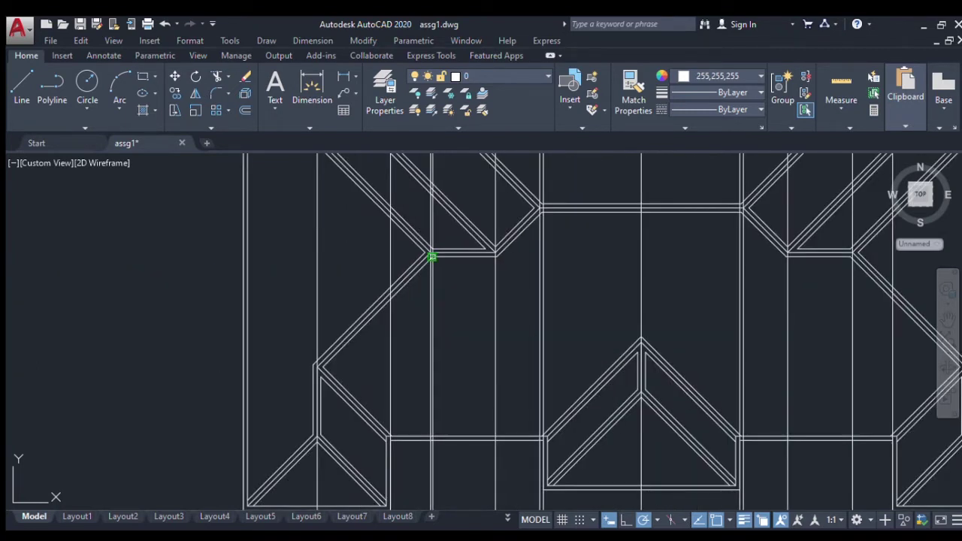
pyautogui.scroll(-3, 432, 257)
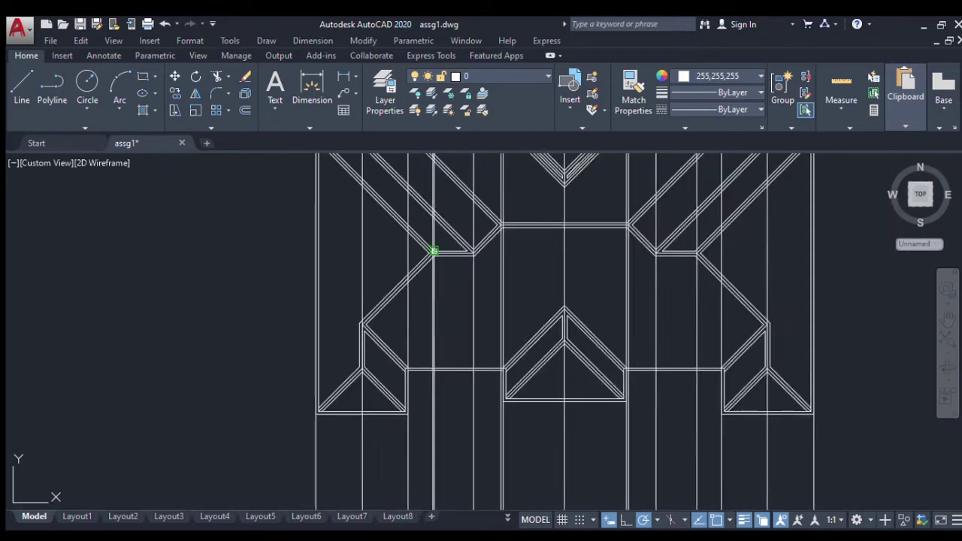
pyautogui.press('Escape')
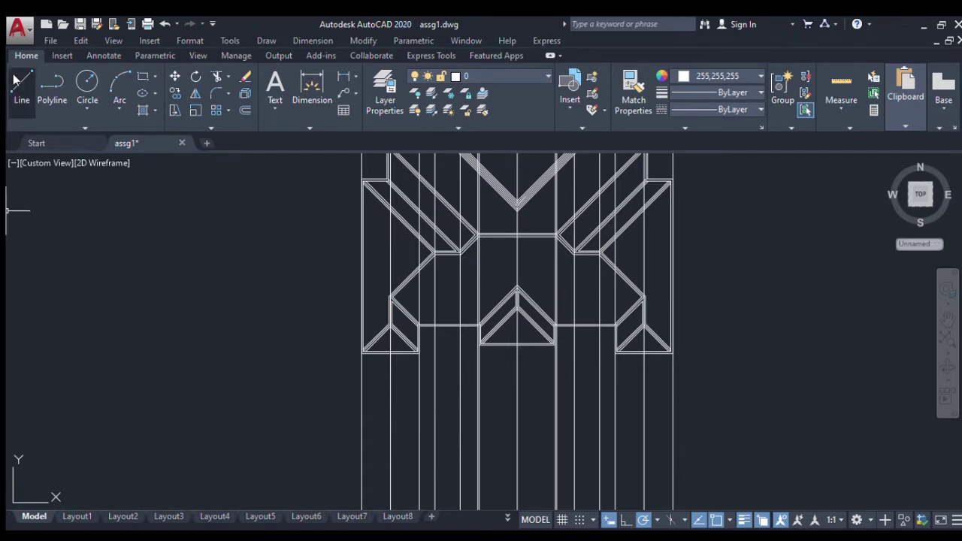
# Draw a horizontal base line below the roof plan across the projection lines
pyautogui.scroll(-4, 296, 295)
pyautogui.scroll(2, 296, 369)
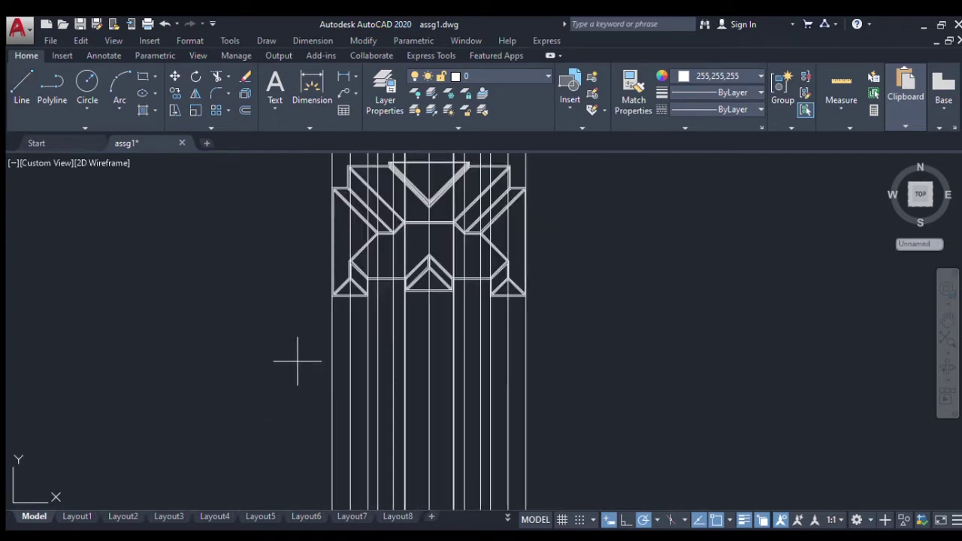
pyautogui.scroll(2, 294, 350)
pyautogui.click(312, 384)
pyautogui.click(744, 384)
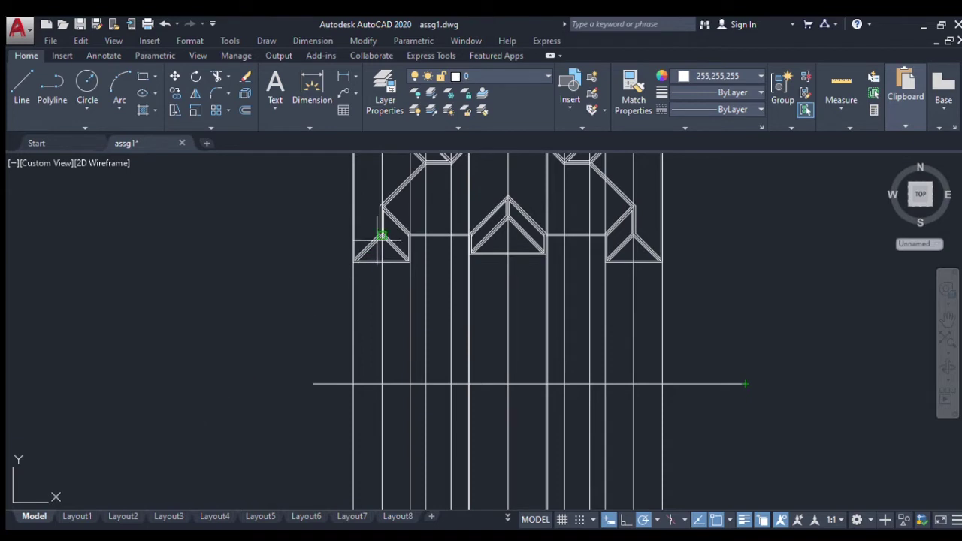
# Copy the 45° diagonal to each base-line intersection with the projection lines
pyautogui.scroll(3, 371, 241)
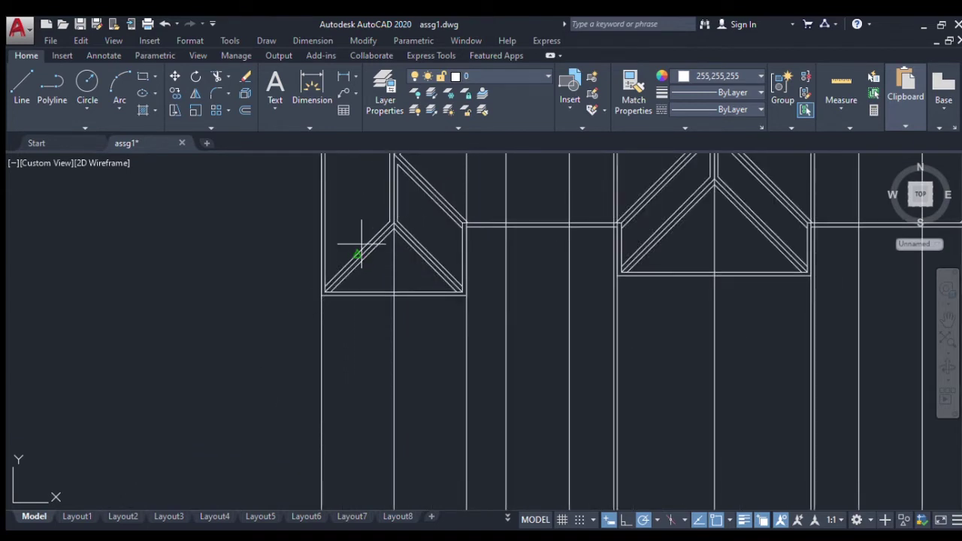
pyautogui.scroll(-3, 363, 251)
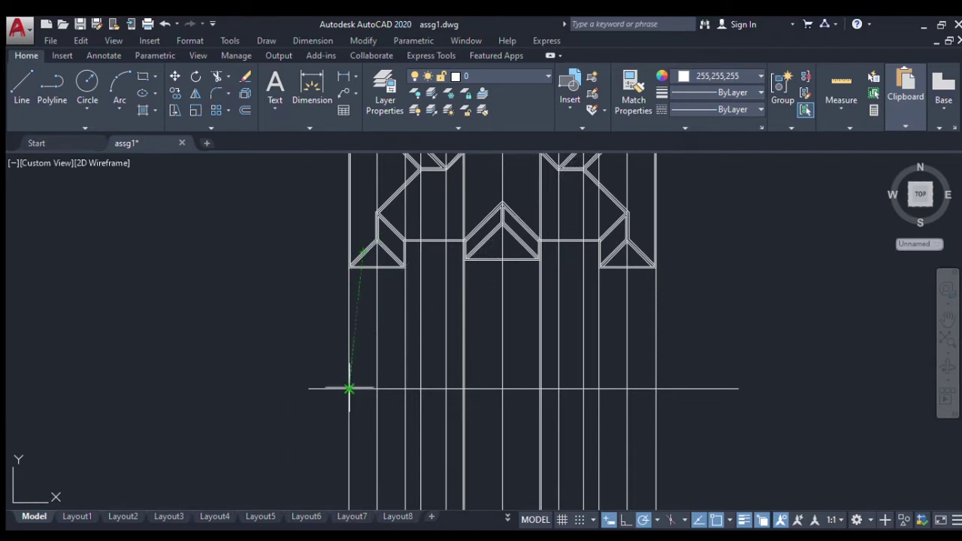
pyautogui.click(349, 389)
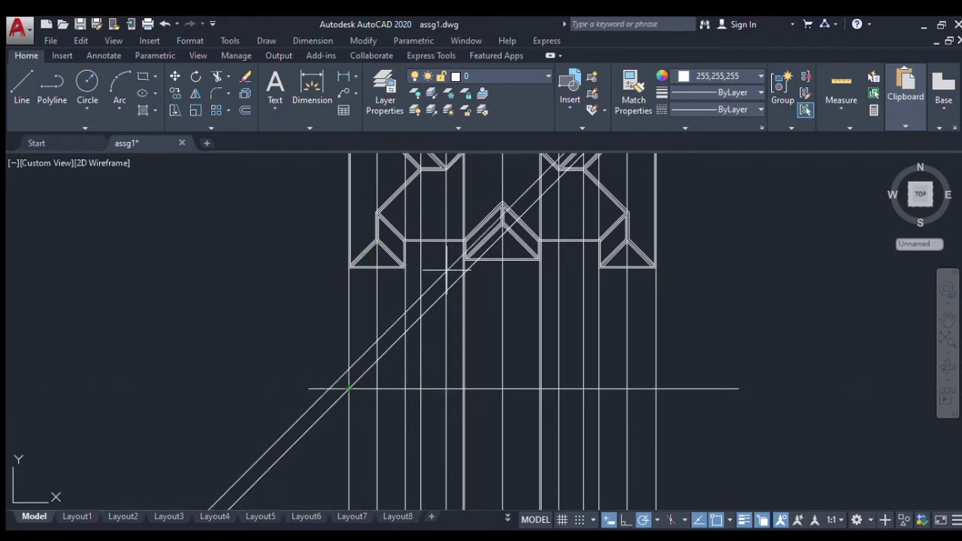
pyautogui.scroll(4, 463, 255)
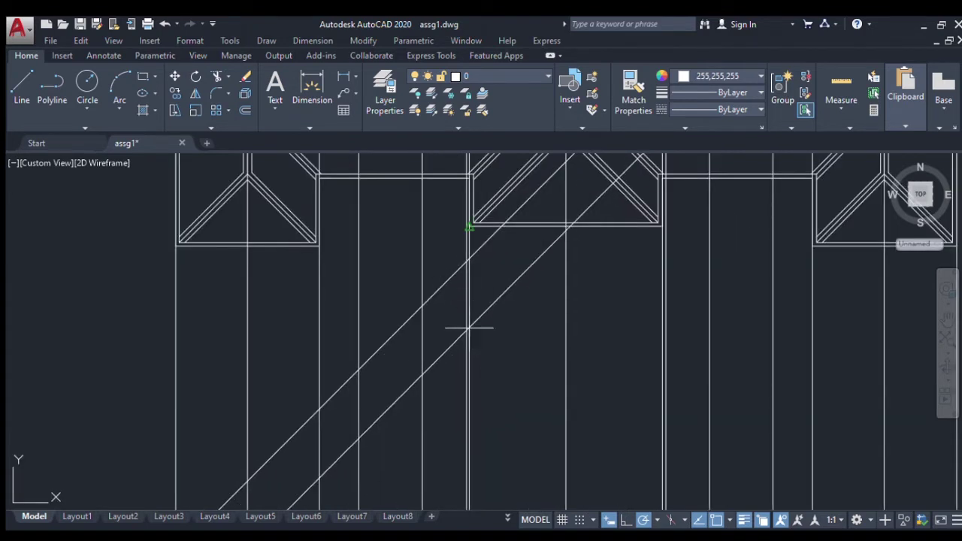
pyautogui.scroll(-2, 456, 319)
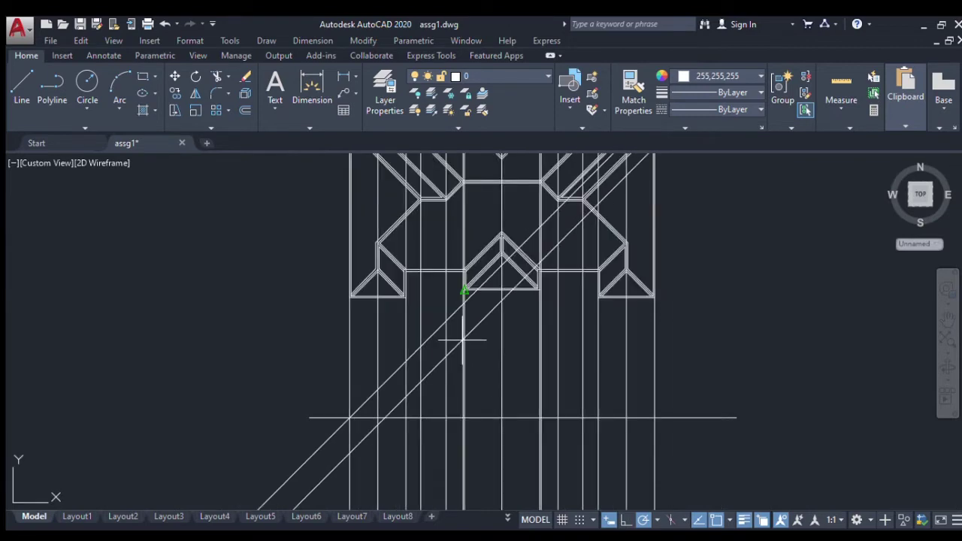
pyautogui.scroll(2, 464, 428)
pyautogui.scroll(3, 446, 386)
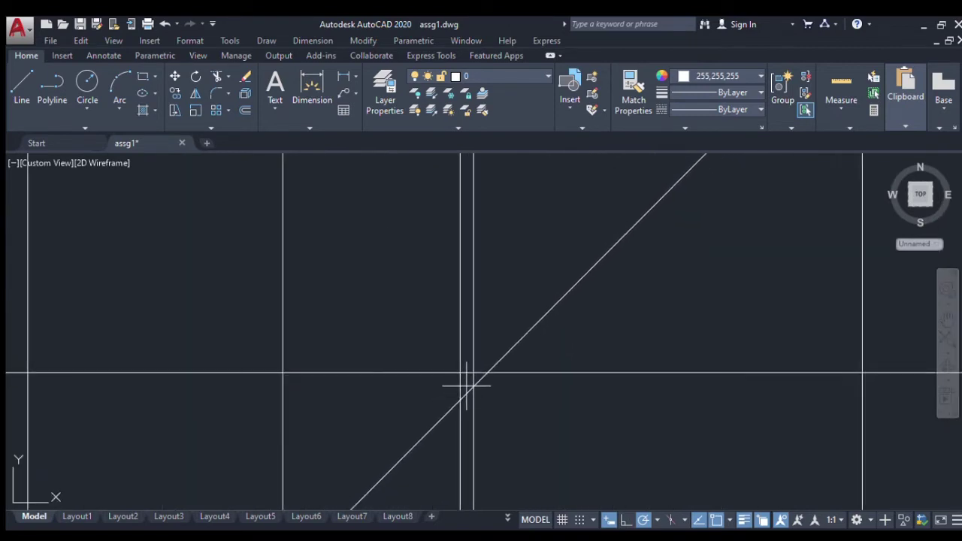
pyautogui.scroll(-4, 460, 372)
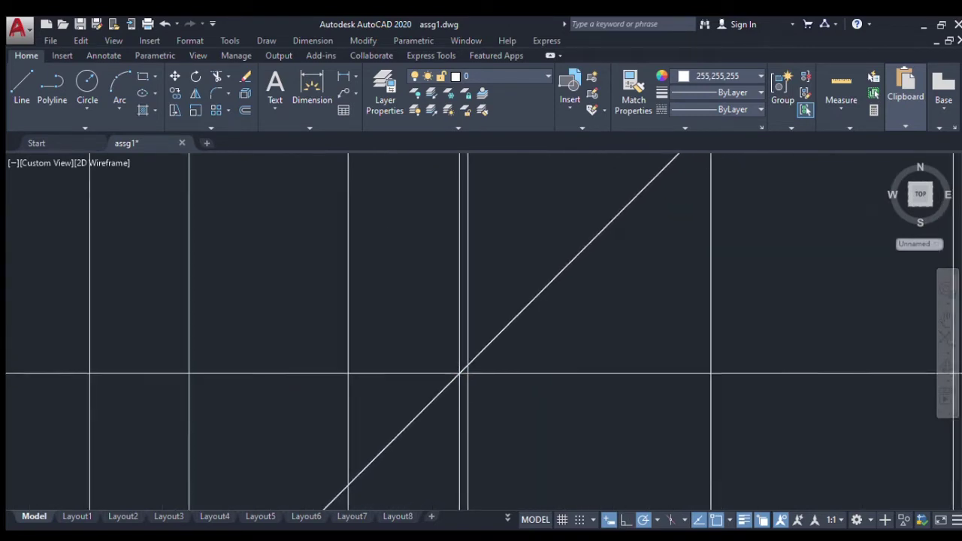
pyautogui.click(457, 375)
pyautogui.scroll(4, 554, 311)
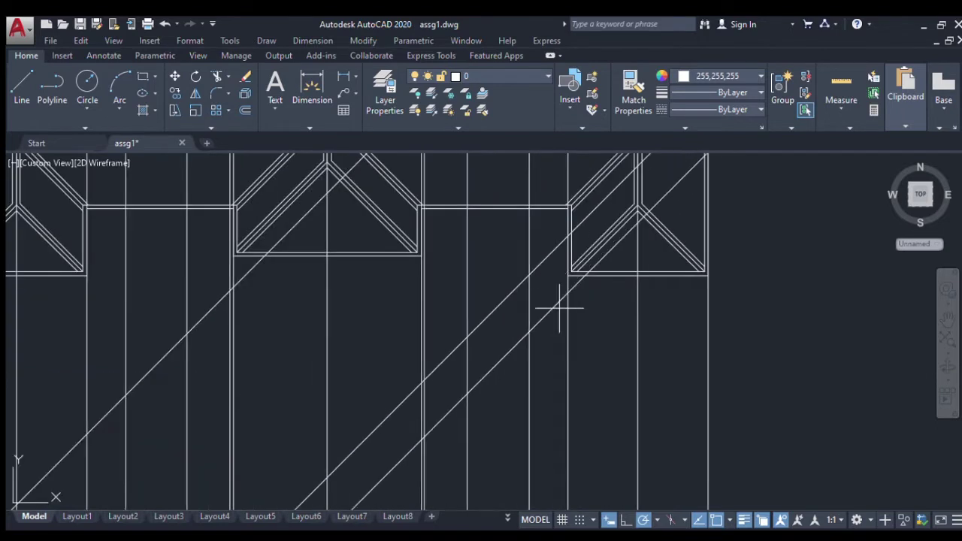
pyautogui.scroll(-2, 569, 275)
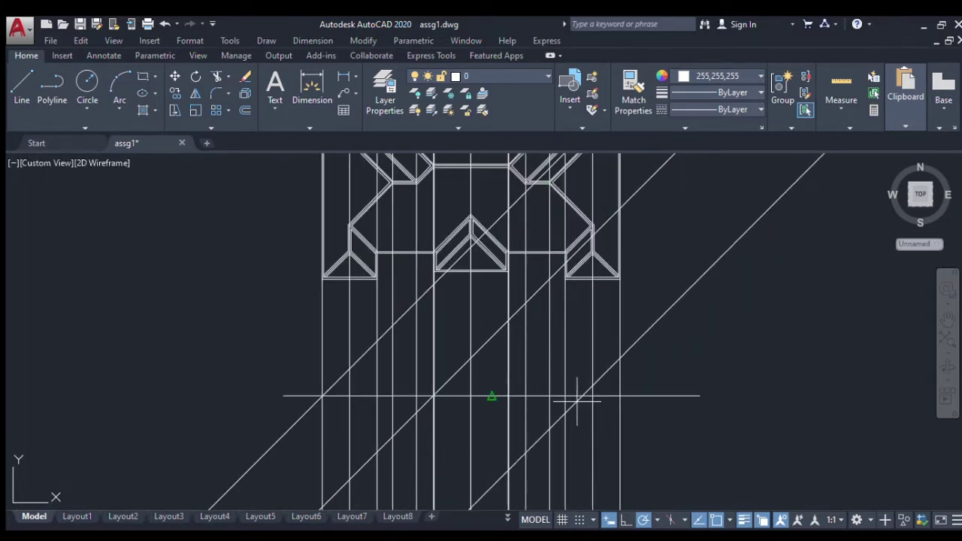
pyautogui.scroll(4, 571, 405)
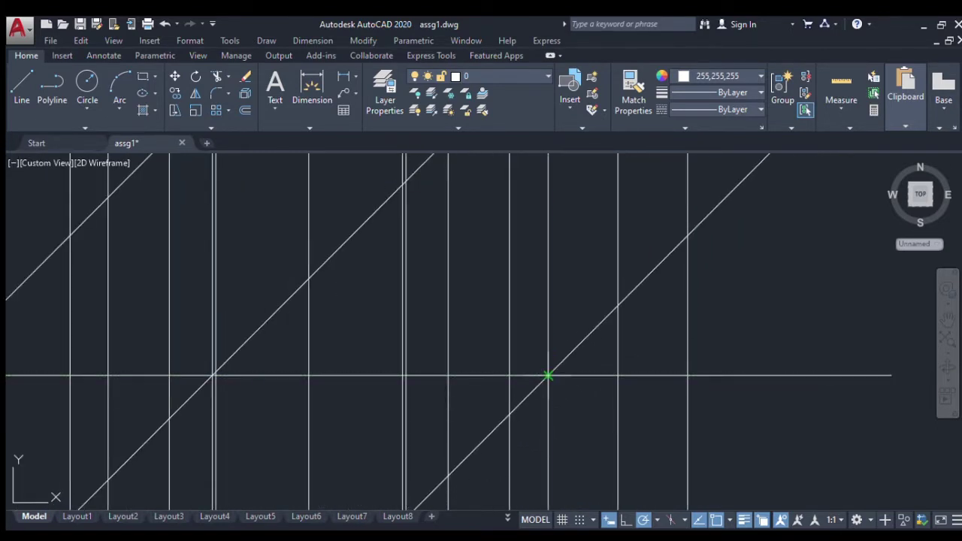
pyautogui.click(547, 375)
pyautogui.scroll(-4, 547, 376)
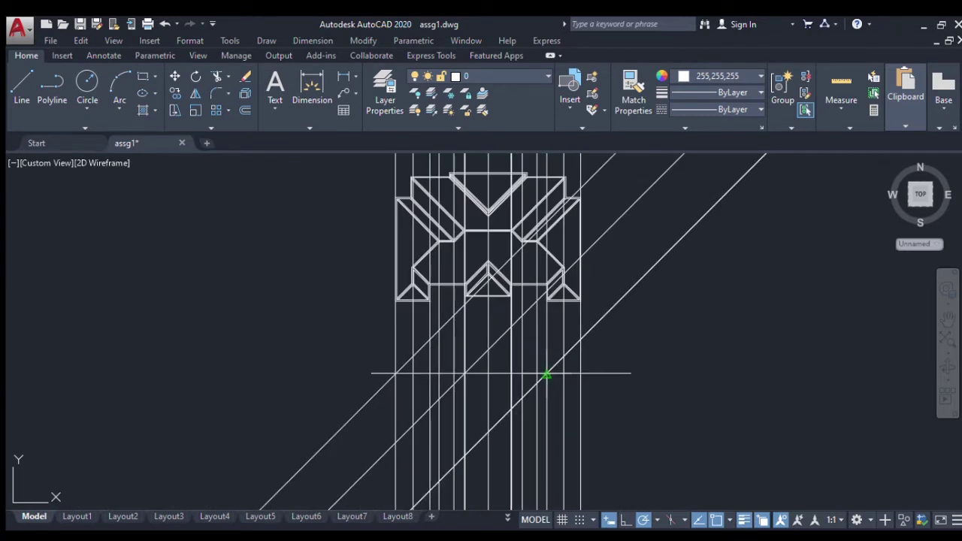
# Draw an opposite-sloping diagonal through the base-line intersection so it crosses the first set
pyautogui.click(627, 293)
pyautogui.scroll(4, 579, 369)
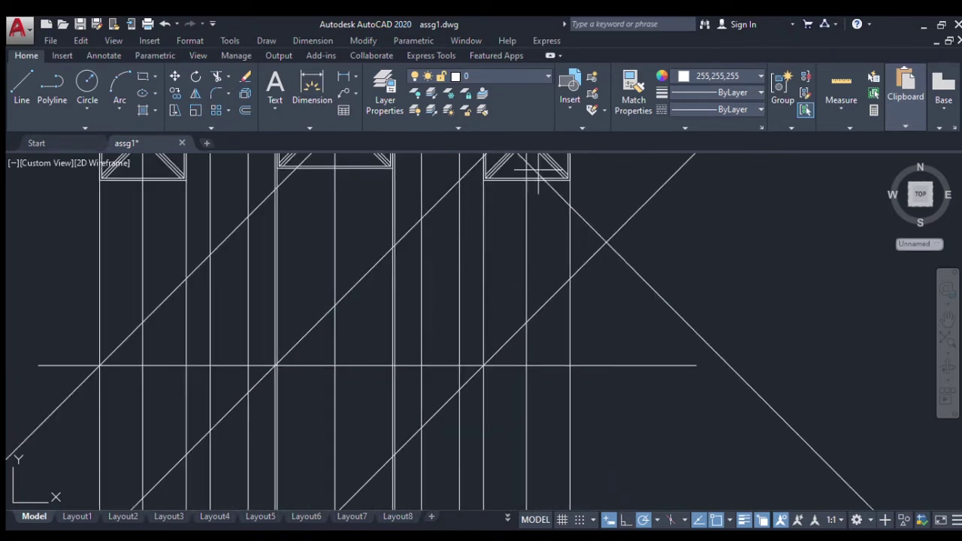
pyautogui.click(570, 366)
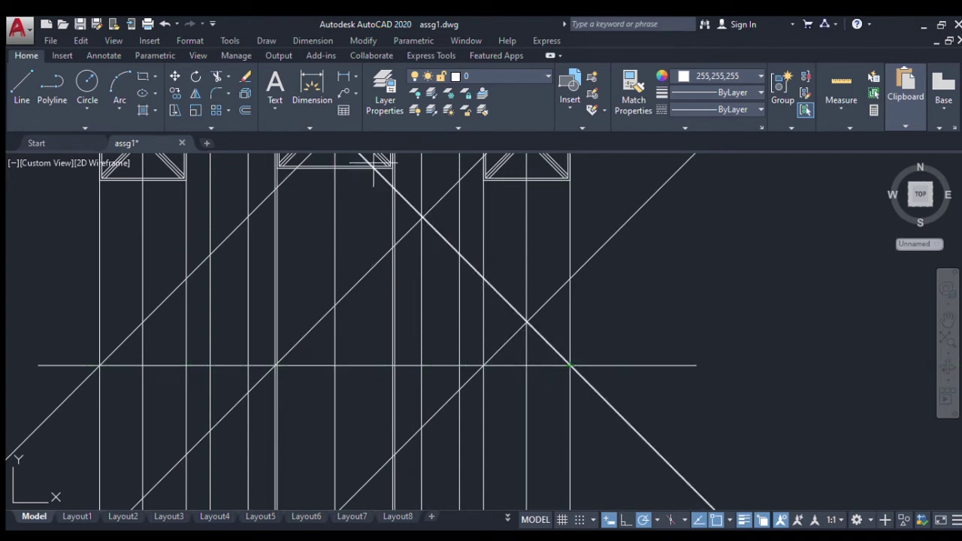
pyautogui.scroll(3, 394, 354)
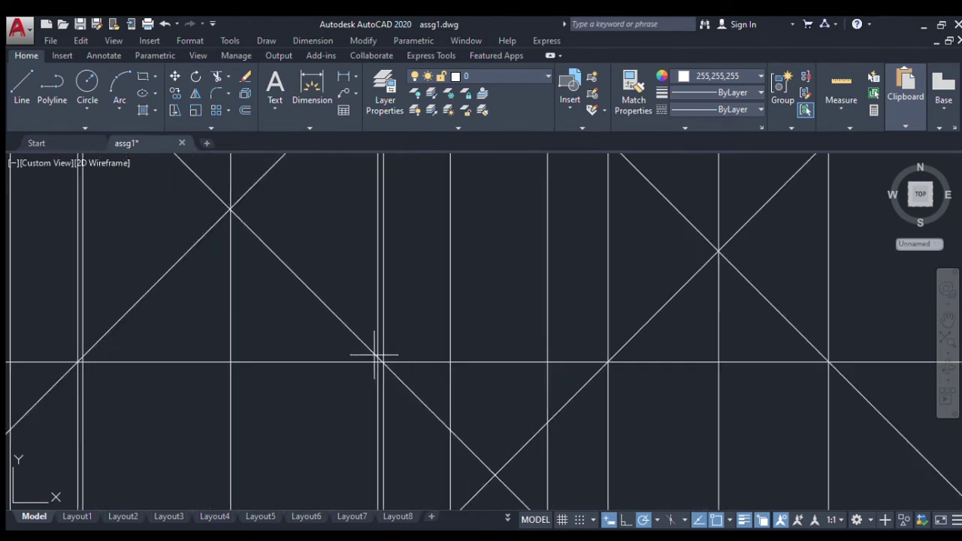
pyautogui.scroll(-3, 384, 365)
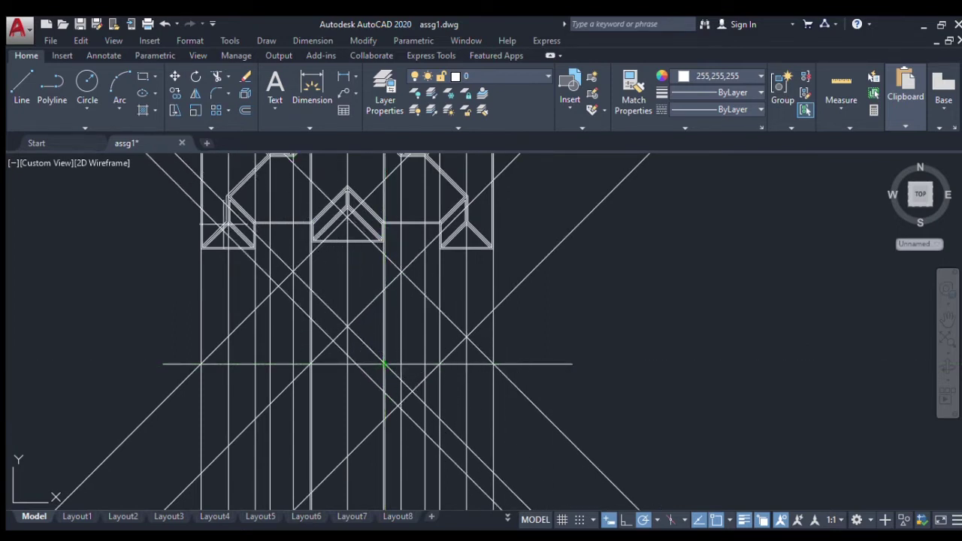
pyautogui.scroll(2, 268, 376)
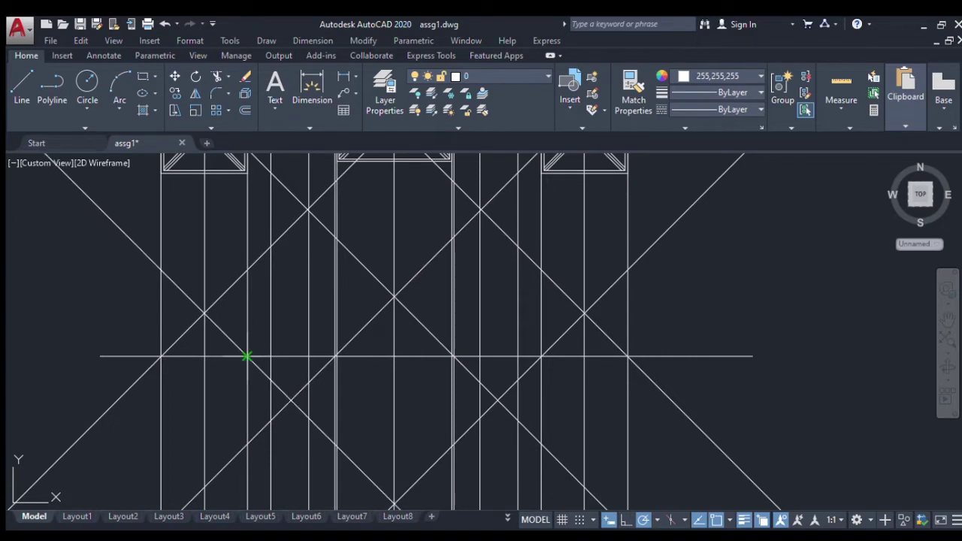
pyautogui.scroll(-2, 577, 304)
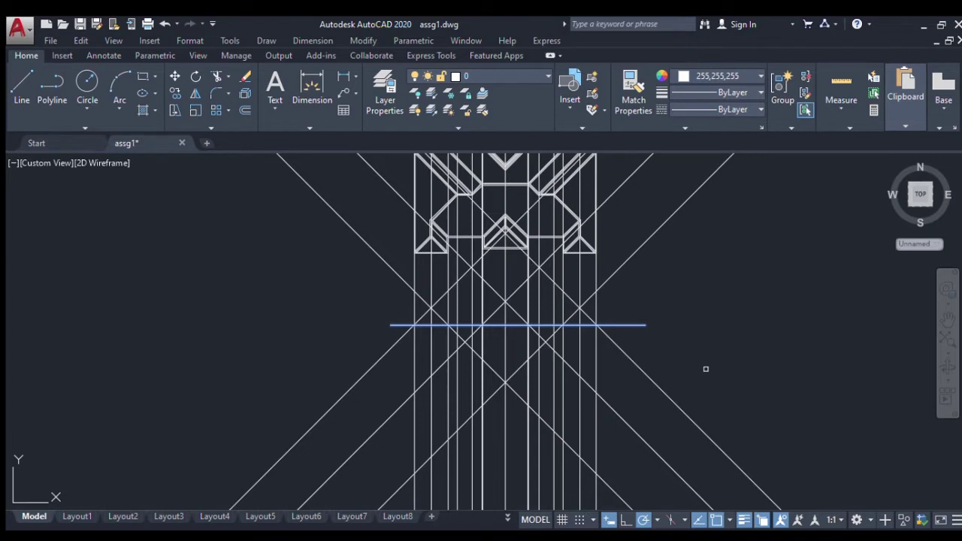
# Trim everything below the base line and the diagonals' upper parts above their crossings
pyautogui.moveTo(705, 369)
pyautogui.mouseDown()
pyautogui.moveTo(417, 369)
pyautogui.moveTo(292, 383)
pyautogui.mouseUp()
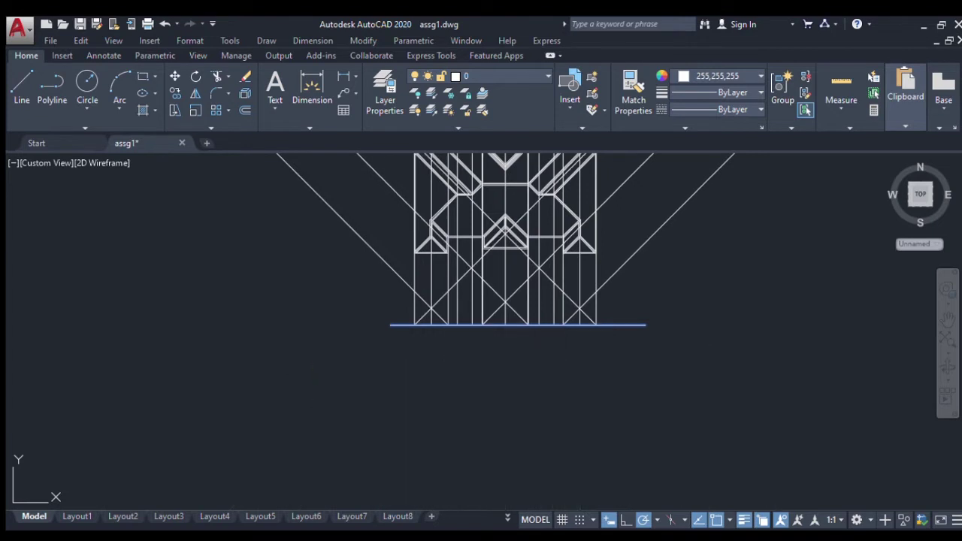
pyautogui.scroll(-4, 314, 383)
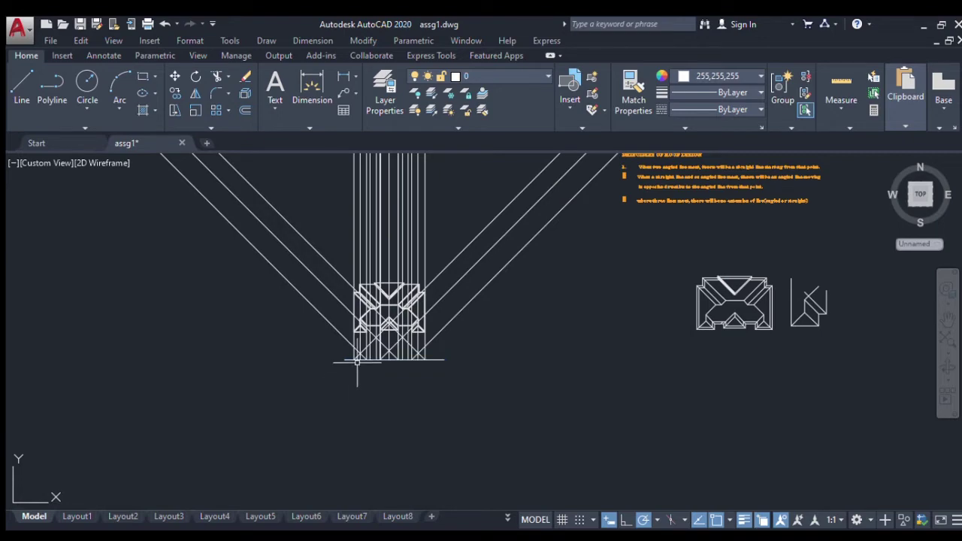
pyautogui.scroll(6, 351, 331)
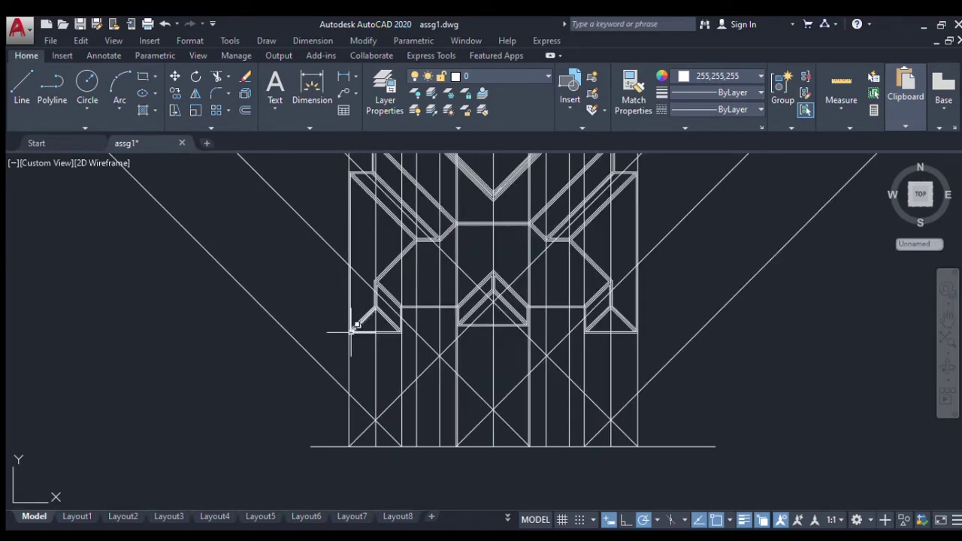
pyautogui.scroll(-2, 387, 320)
pyautogui.scroll(2, 398, 373)
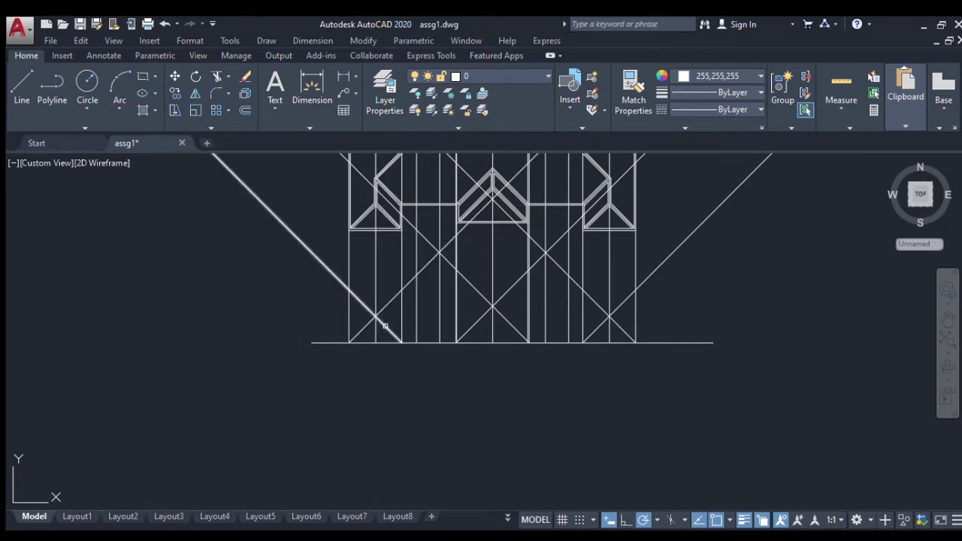
pyautogui.click(370, 325)
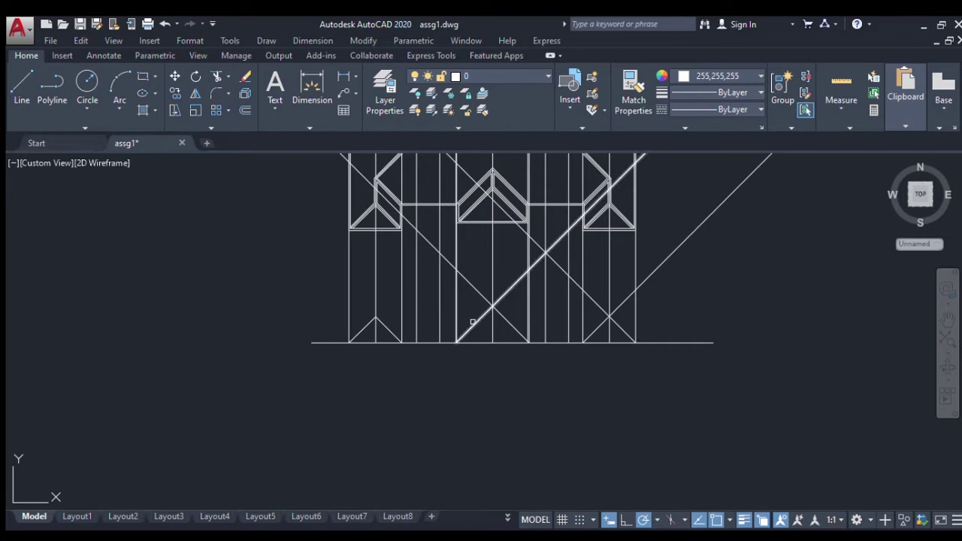
pyautogui.click(601, 197)
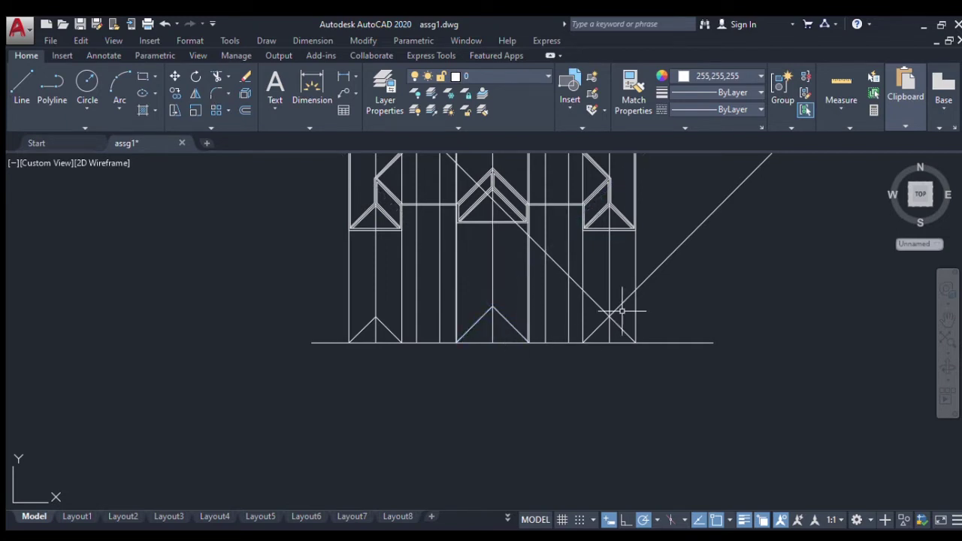
# Fillet a pair of crossing diagonals into a closed gable triangle
pyautogui.click(211, 93)
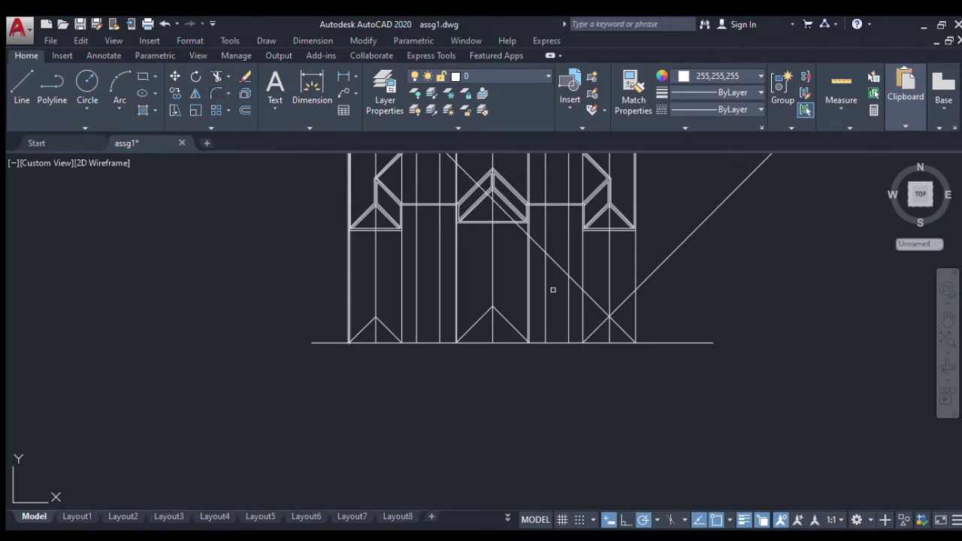
pyautogui.click(598, 324)
pyautogui.click(623, 329)
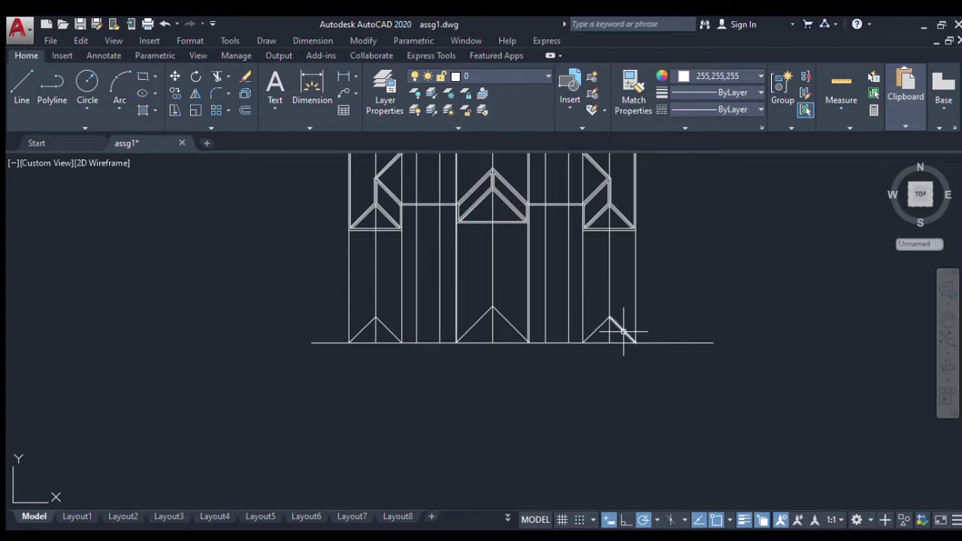
pyautogui.moveTo(409, 276); pyautogui.dragTo(406, 215, button='middle')
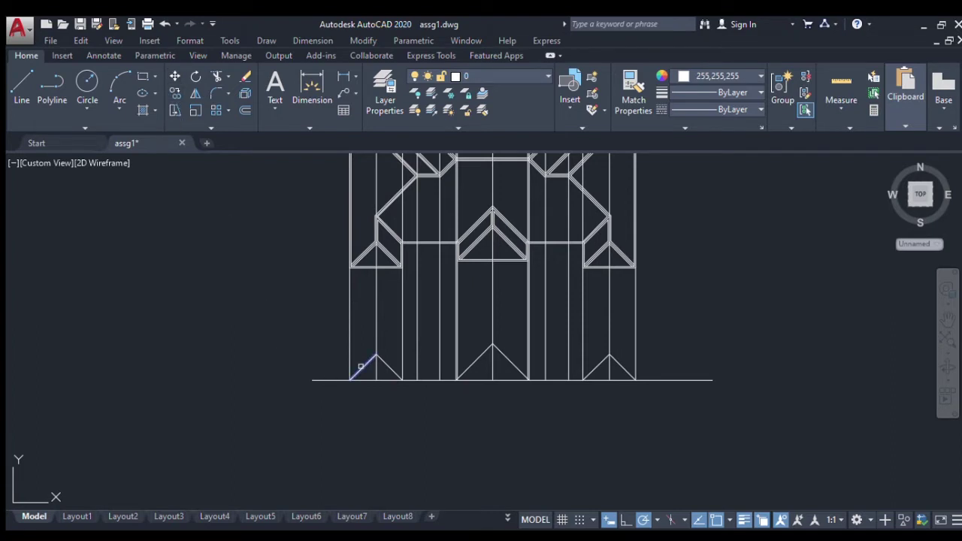
# Copy the left gable's diagonal using its lower end as the base point
pyautogui.press('Return')
pyautogui.click(350, 379)
pyautogui.press('Escape')
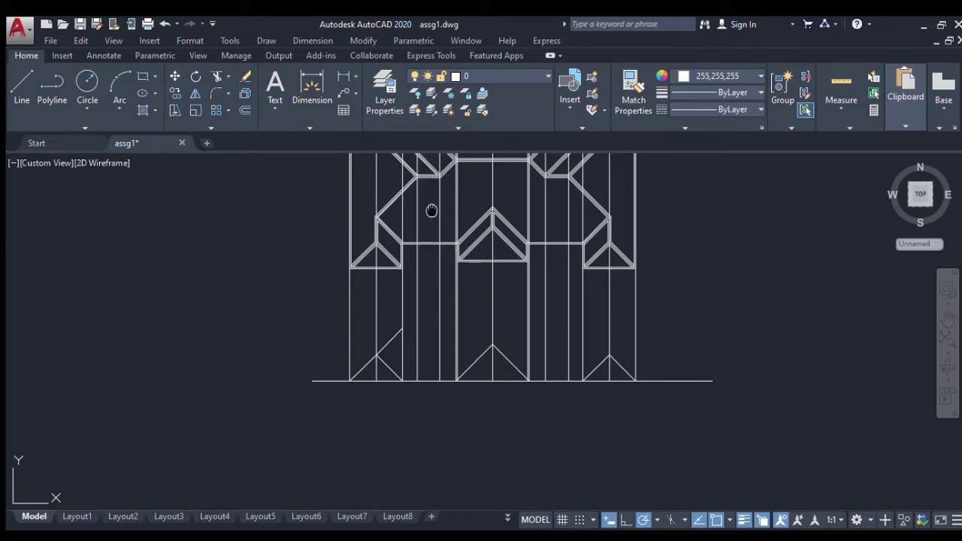
# Trim the stray end and extend the lower-left diagonal to the next vertical projection line
pyautogui.moveTo(432, 203); pyautogui.dragTo(425, 238, button='middle')
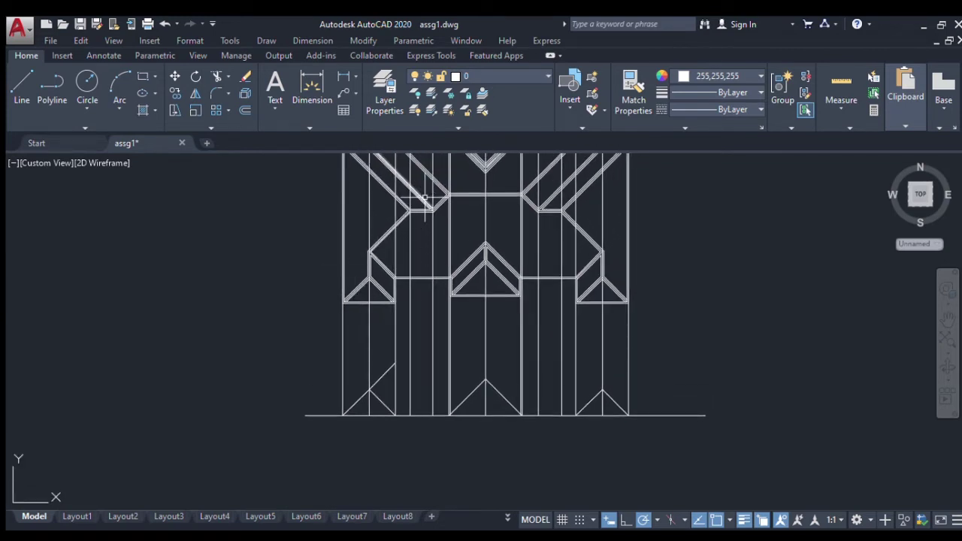
pyautogui.scroll(4, 410, 202)
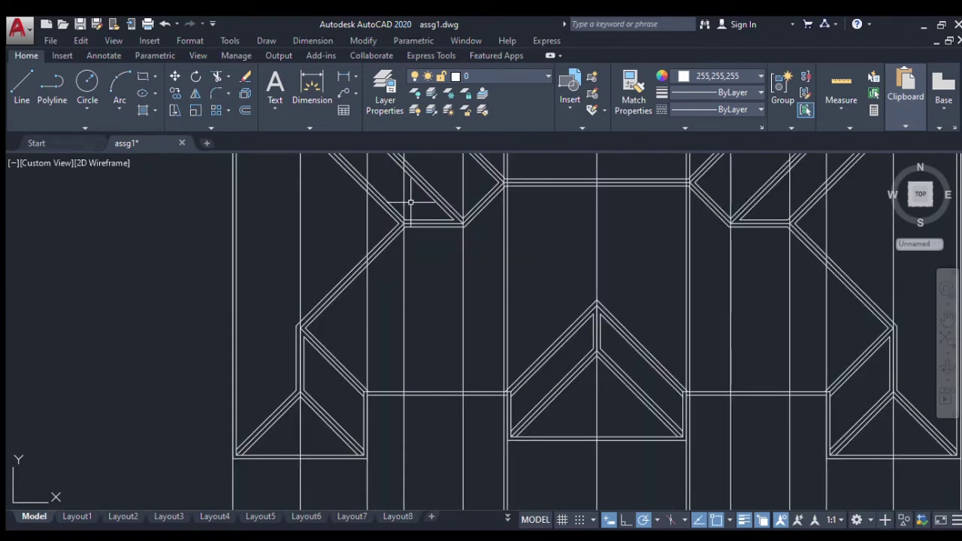
pyautogui.scroll(-4, 415, 225)
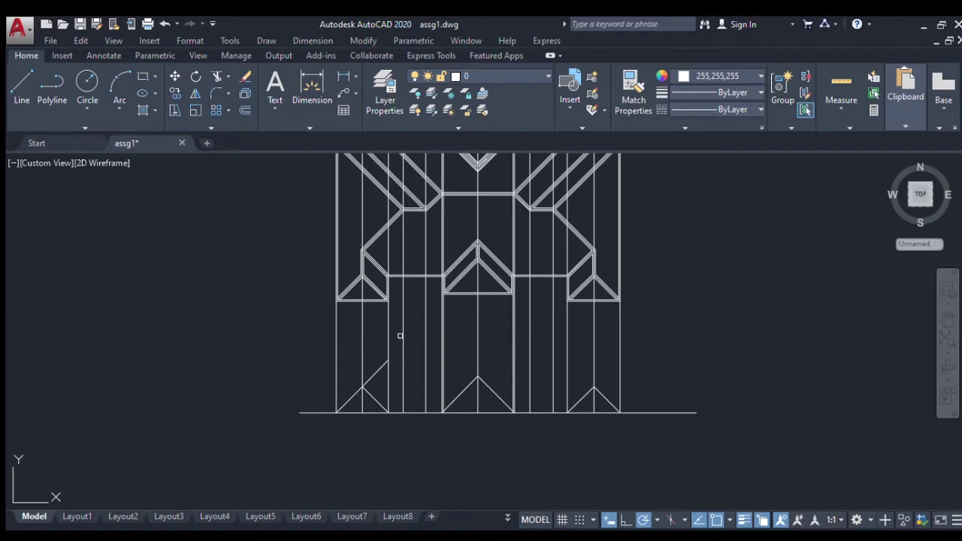
pyautogui.click(374, 371)
pyautogui.click(402, 348)
# Draw a short horizontal step from the diagonal's upper end to the vertical line
pyautogui.press('Escape')
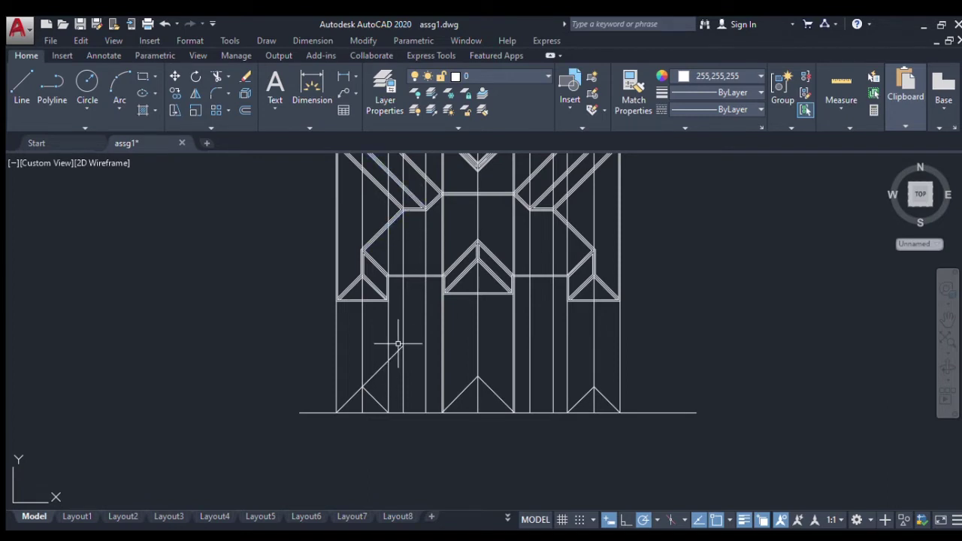
pyautogui.click(12, 89)
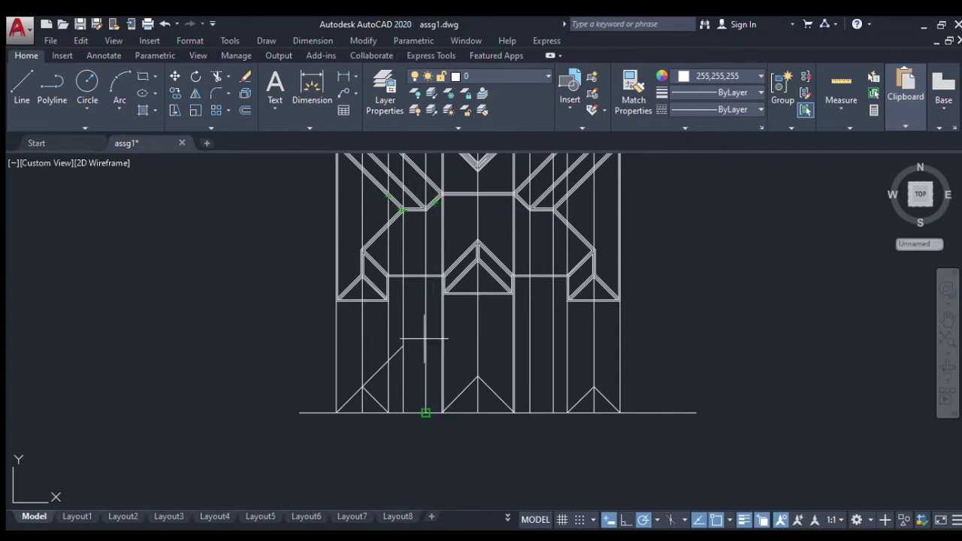
pyautogui.click(402, 346)
pyautogui.click(425, 345)
pyautogui.press('Escape')
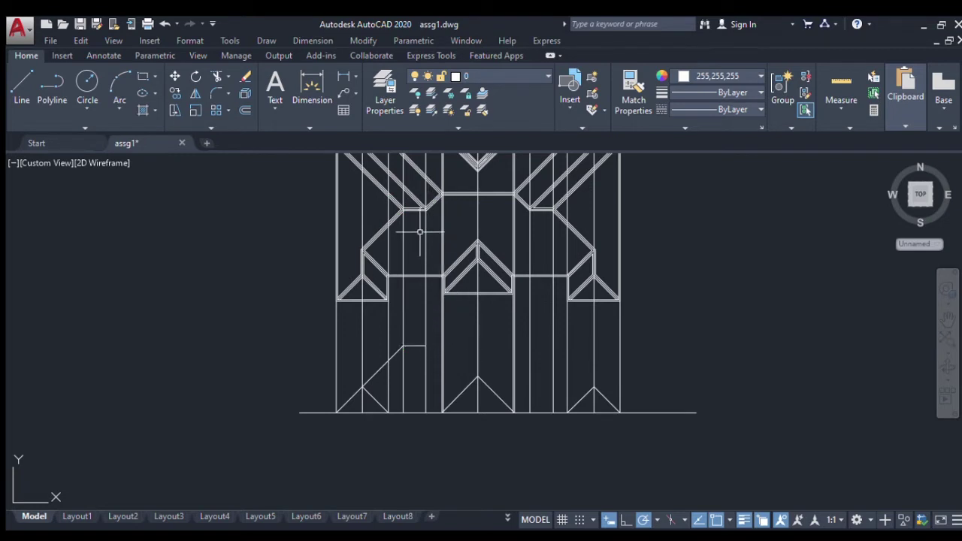
# Delete the vertical line above the step and select the upper diagonal
pyautogui.click(426, 370)
pyautogui.press('Delete')
pyautogui.click(379, 369)
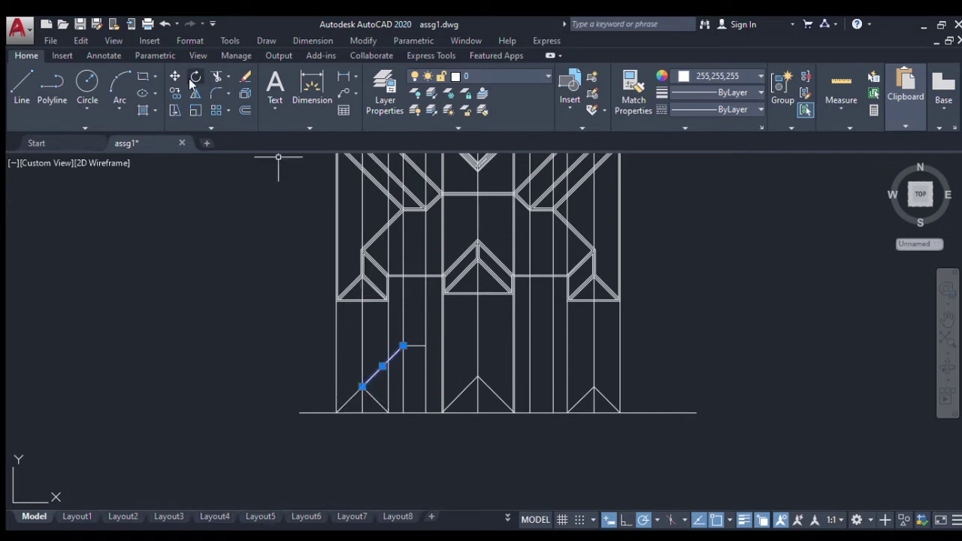
# Rotate the upper diagonal about its lower end so it rises from the step's end
pyautogui.click(167, 96)
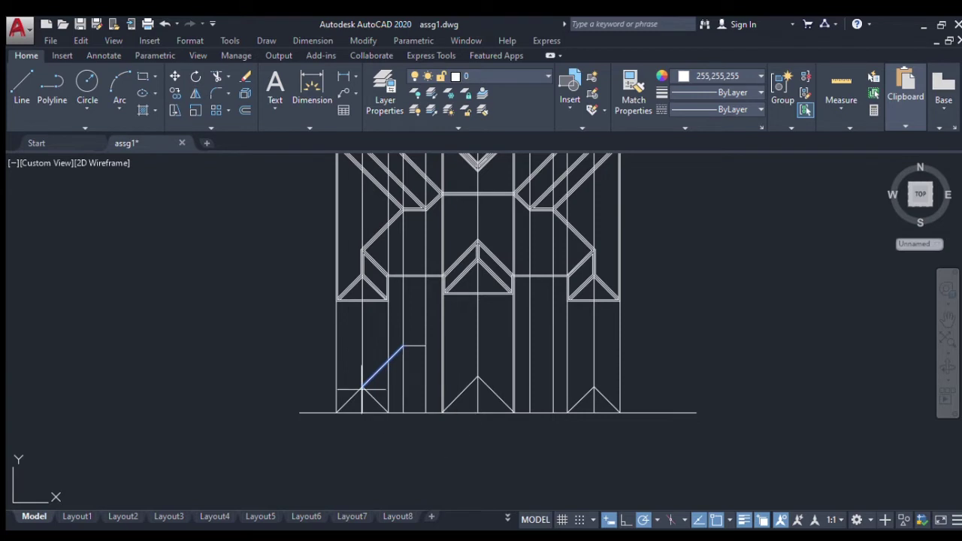
pyautogui.click(362, 387)
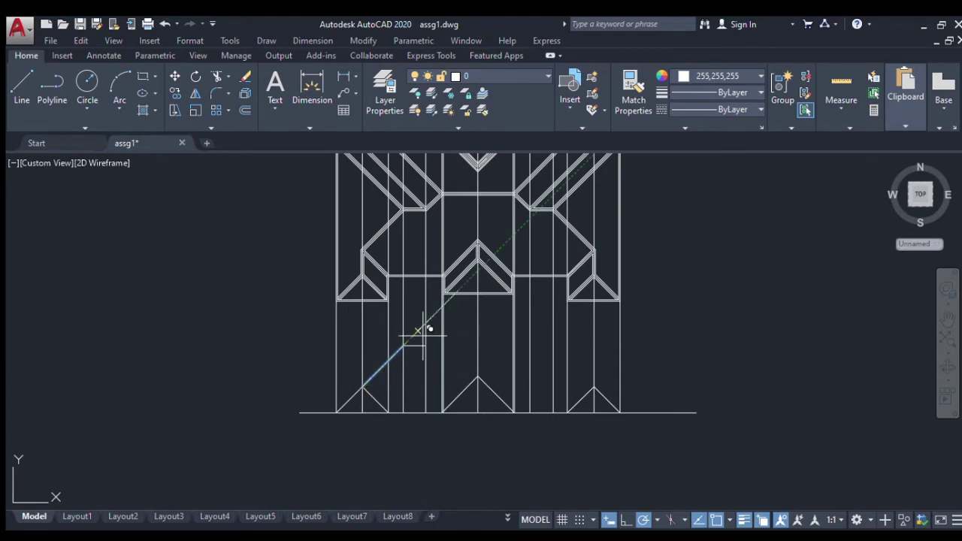
pyautogui.scroll(4, 425, 326)
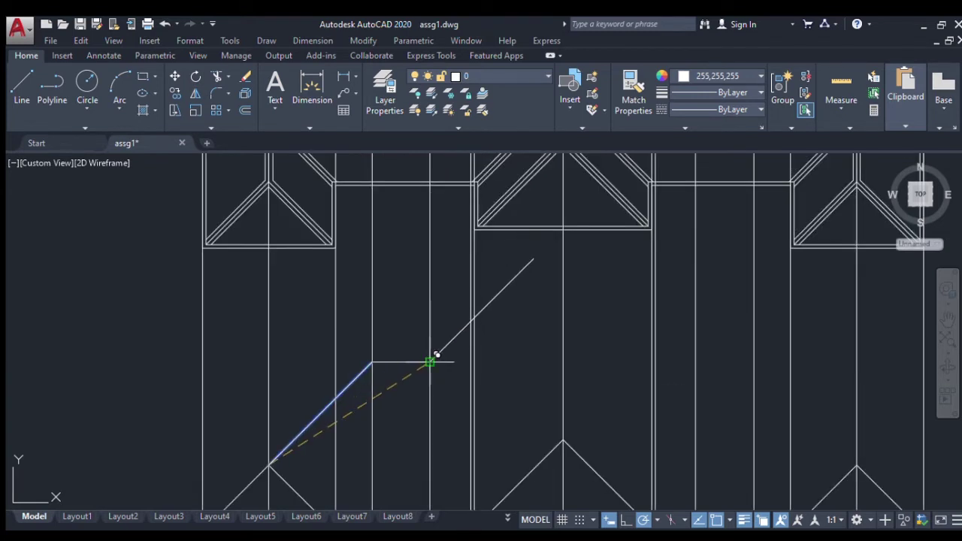
pyautogui.click(430, 362)
pyautogui.scroll(-4, 432, 359)
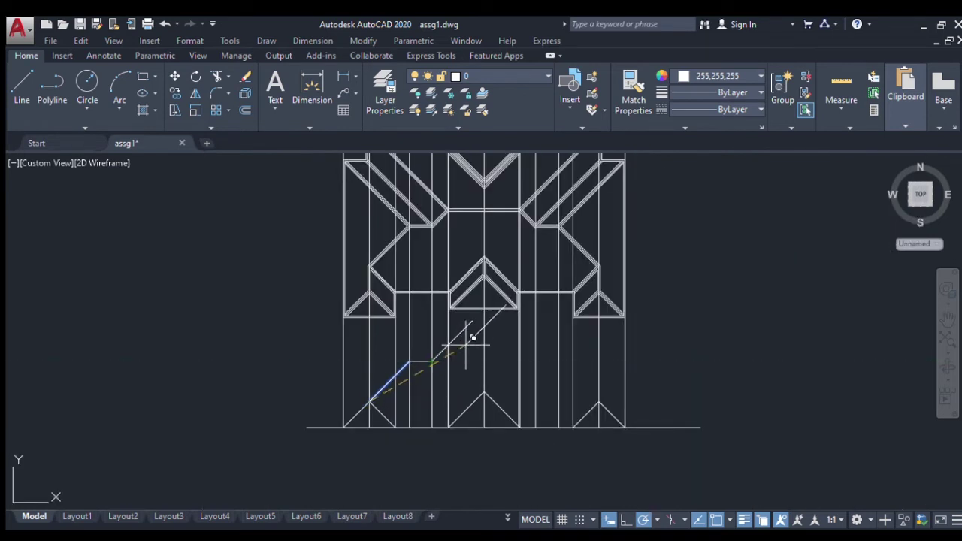
# Fillet the rotated diagonal to the vertical line at a clean corner
pyautogui.click(213, 92)
pyautogui.scroll(8, 447, 208)
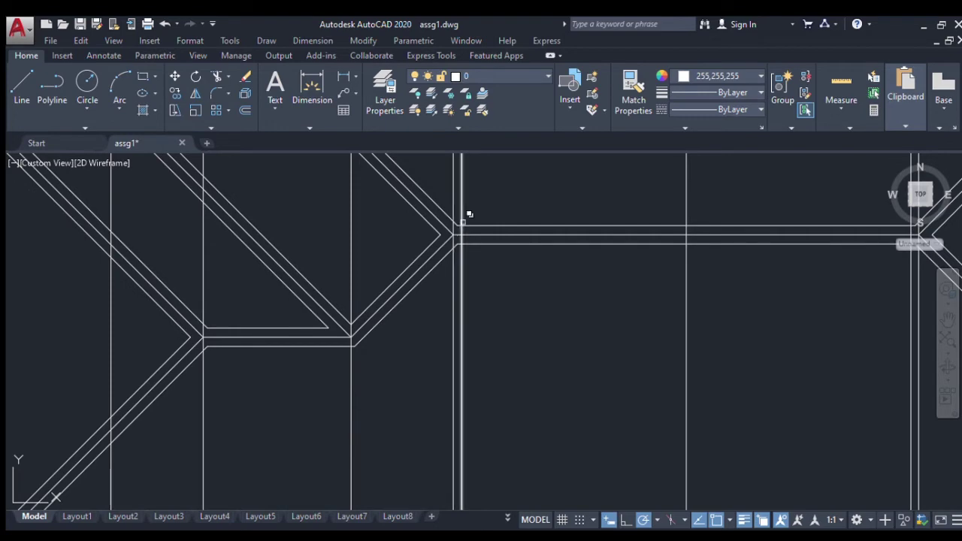
pyautogui.scroll(-6, 437, 344)
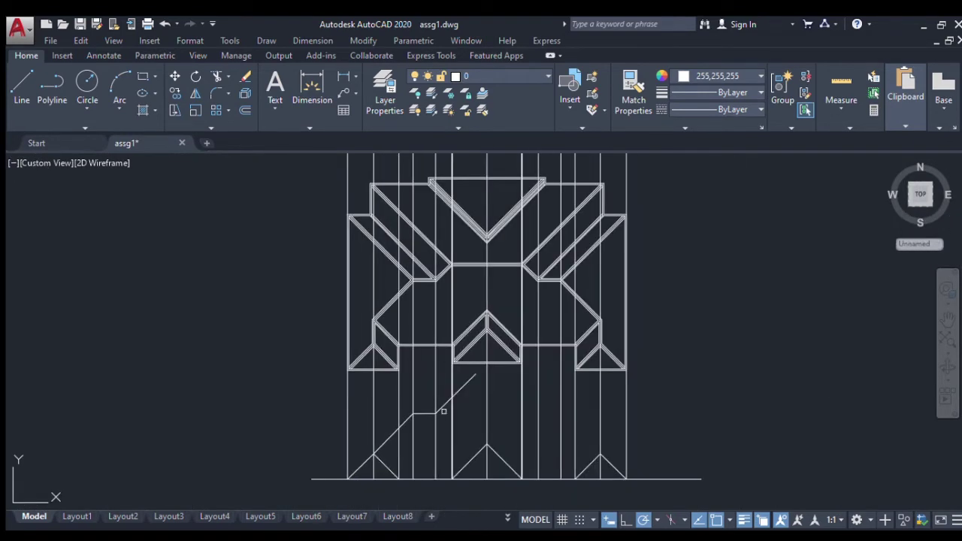
pyautogui.scroll(6, 437, 343)
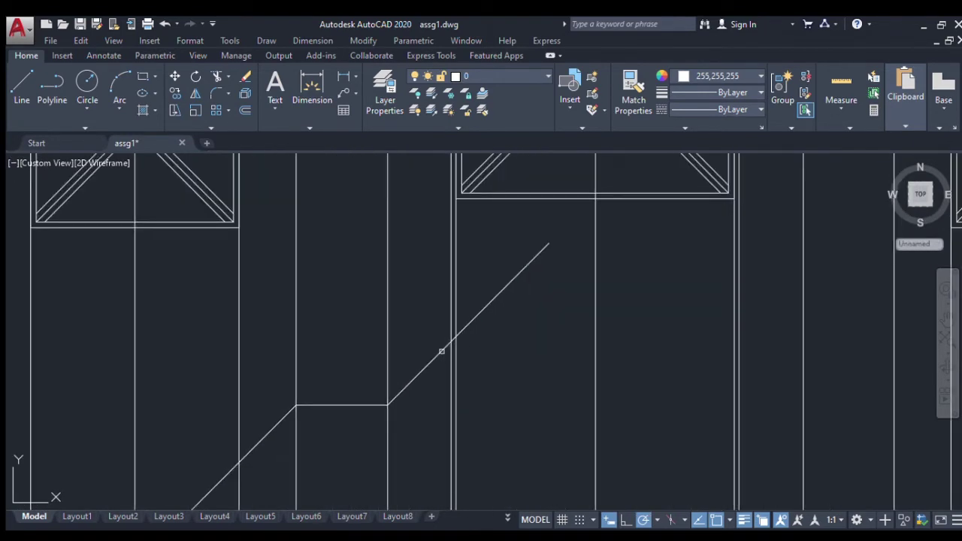
pyautogui.click(441, 349)
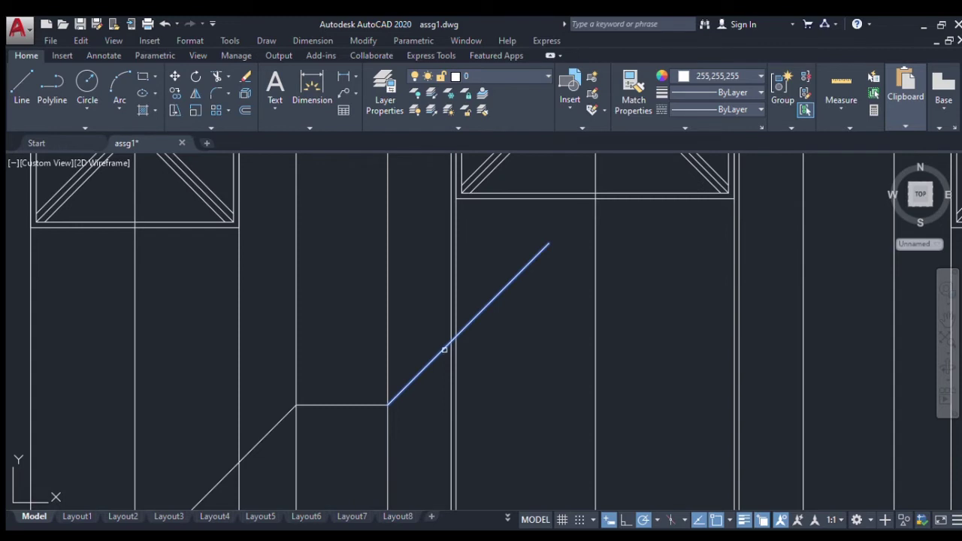
pyautogui.click(451, 326)
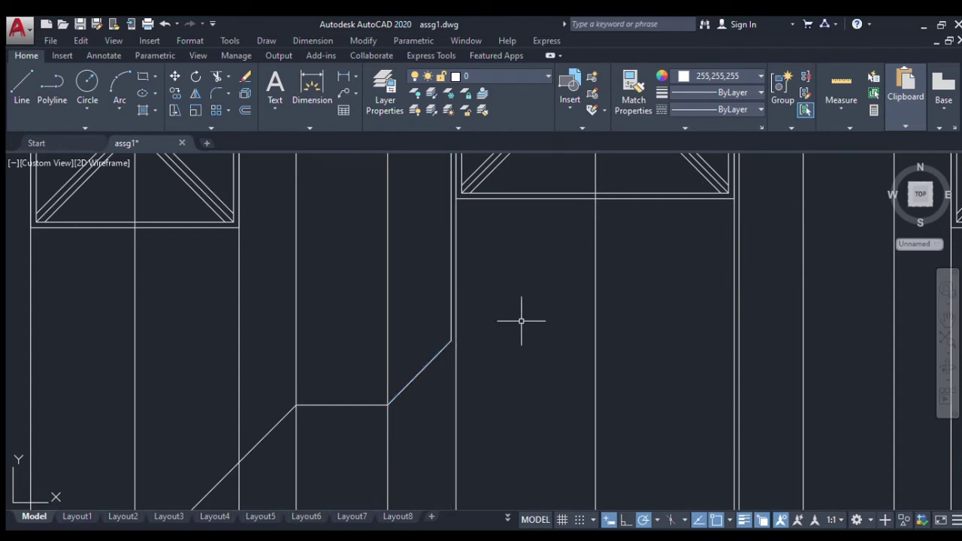
# Draw a horizontal line running right across the projection lines
pyautogui.scroll(-4, 500, 319)
pyautogui.scroll(-4, 450, 291)
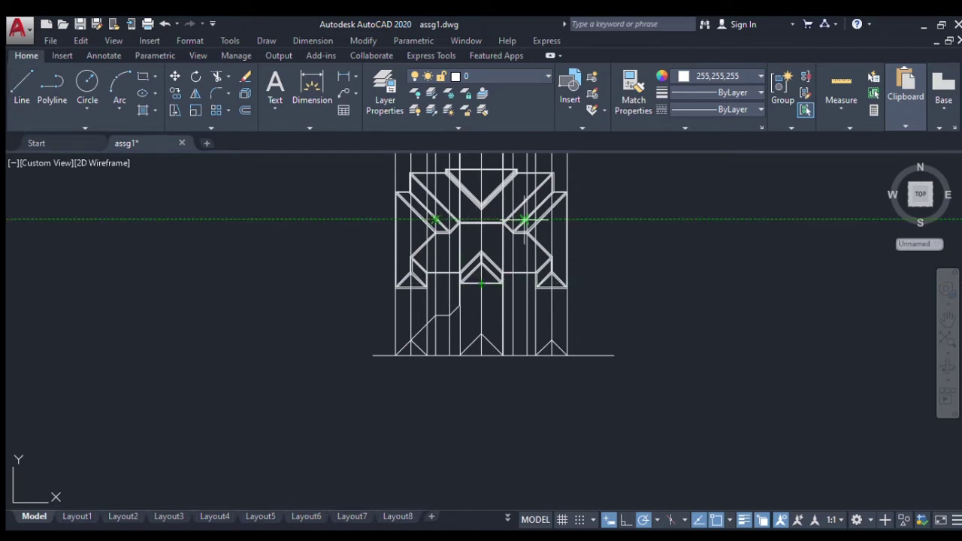
pyautogui.scroll(6, 460, 307)
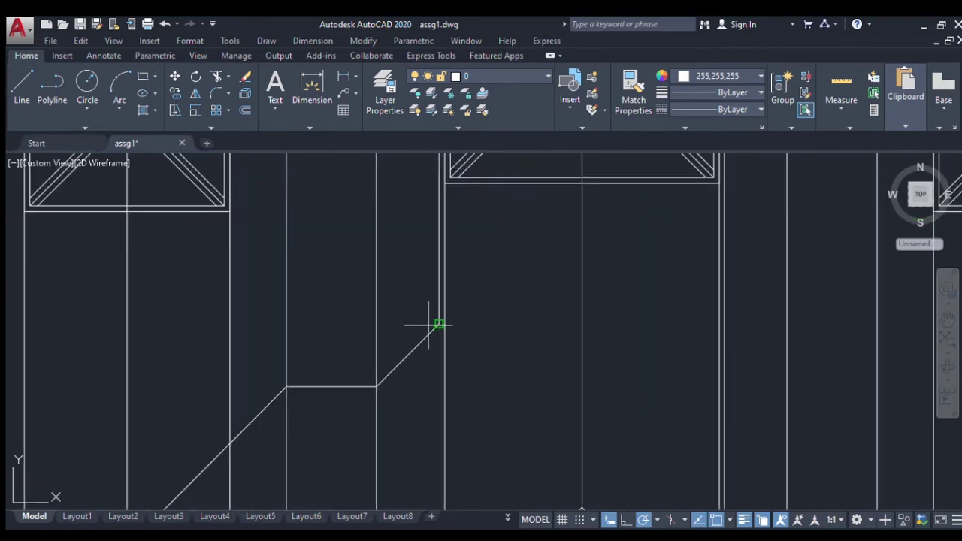
pyautogui.scroll(-5, 439, 324)
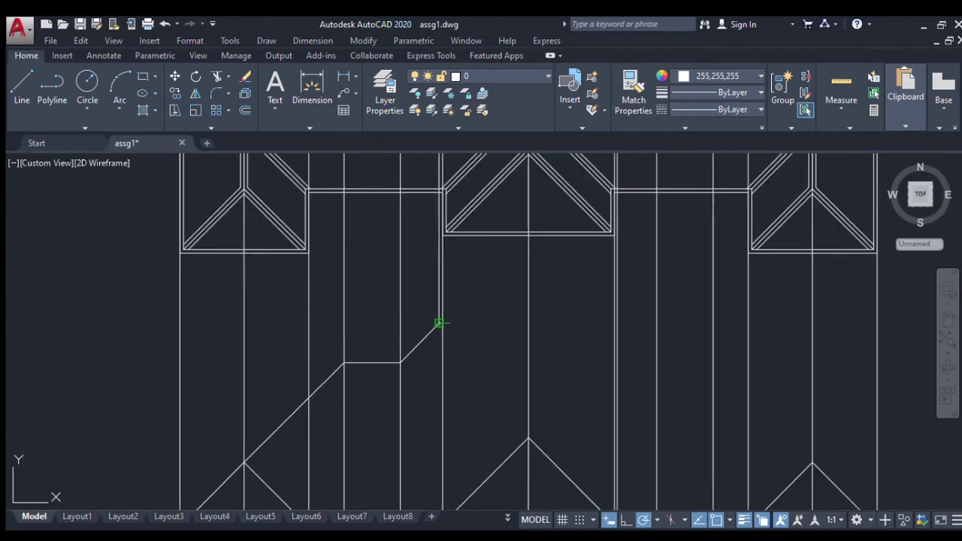
pyautogui.click(601, 323)
pyautogui.press('Escape')
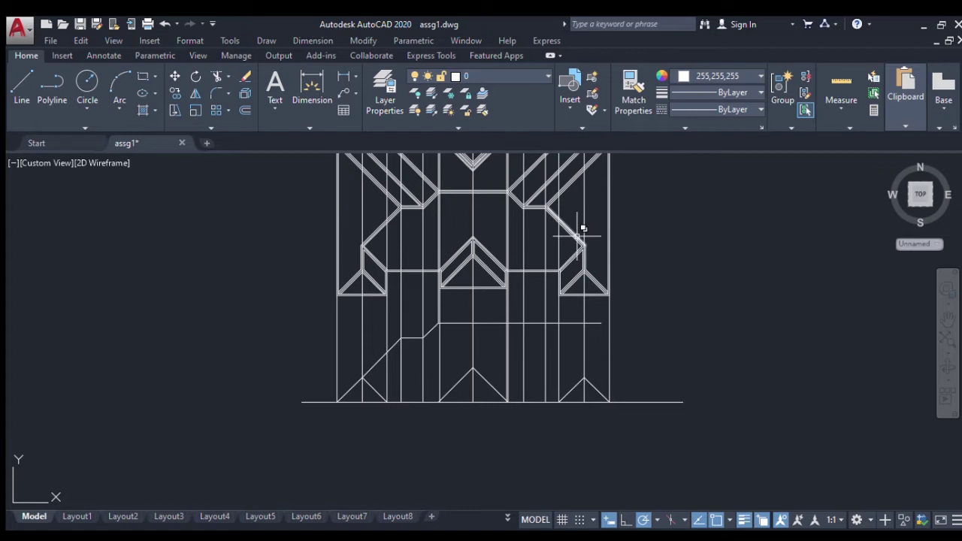
# Select the lower-right diagonal's end grip, then cancel the stretch
pyautogui.click(599, 393)
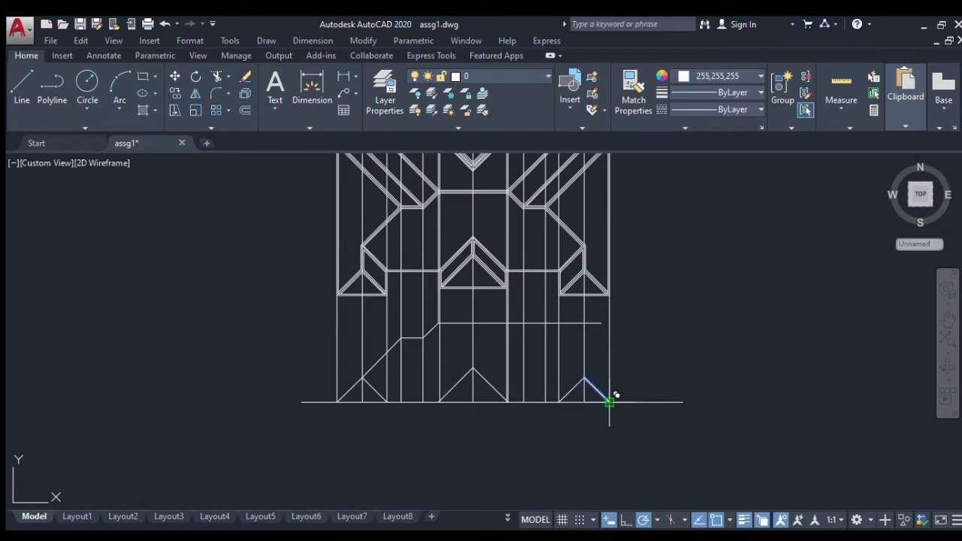
pyautogui.click(608, 402)
pyautogui.press('Escape')
pyautogui.press('Escape')
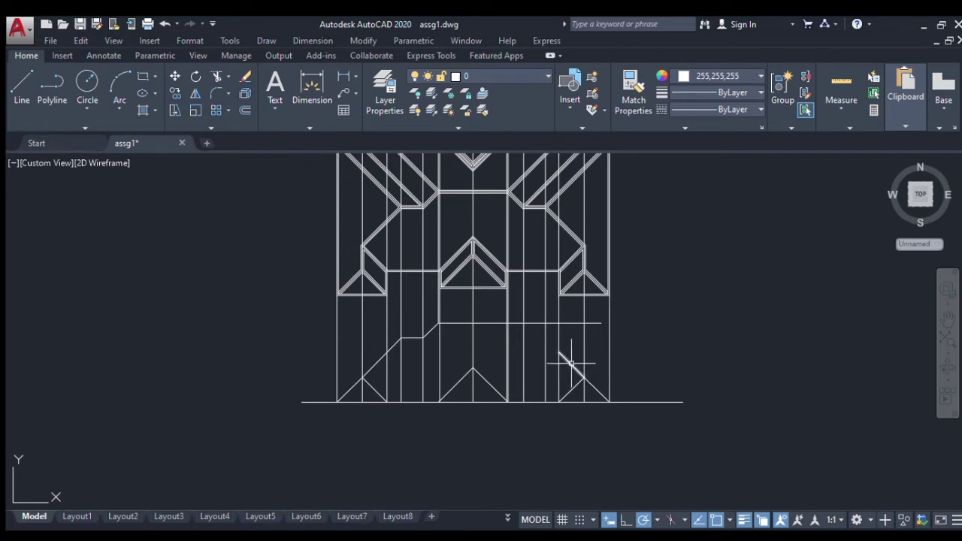
# Using Trim (TR), extend the right diagonal up to the horizontal line and trim its leftover piece
pyautogui.write('tr')
pyautogui.press('Return')
pyautogui.click(571, 364)
pyautogui.hotkey('ctrl', 'z')
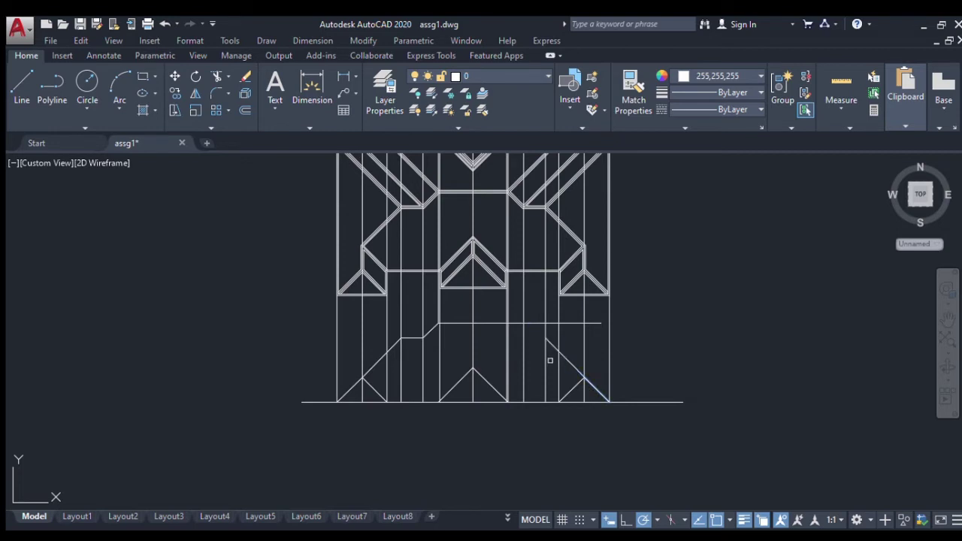
pyautogui.keyDown('shift'); pyautogui.click(547, 342); pyautogui.keyUp('shift')
pyautogui.click(544, 336)
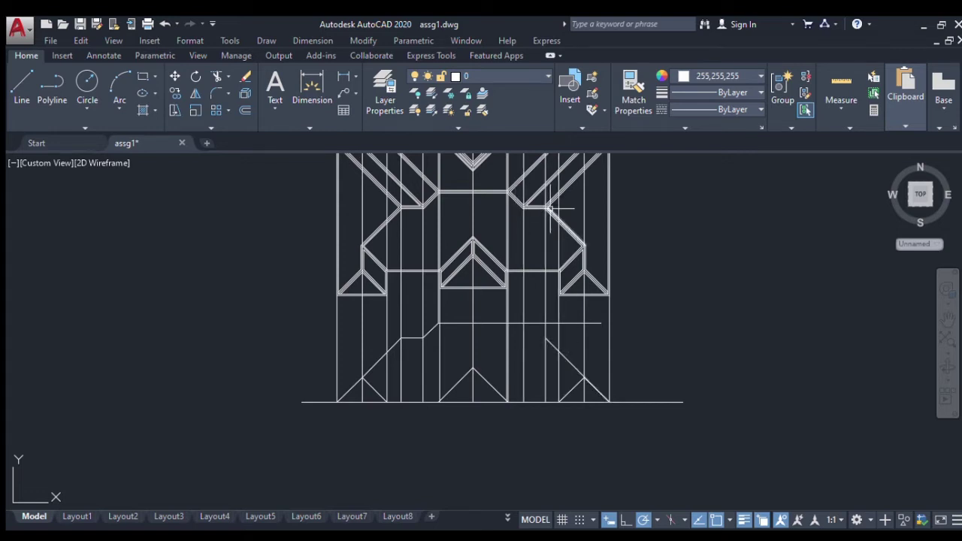
pyautogui.click(21, 96)
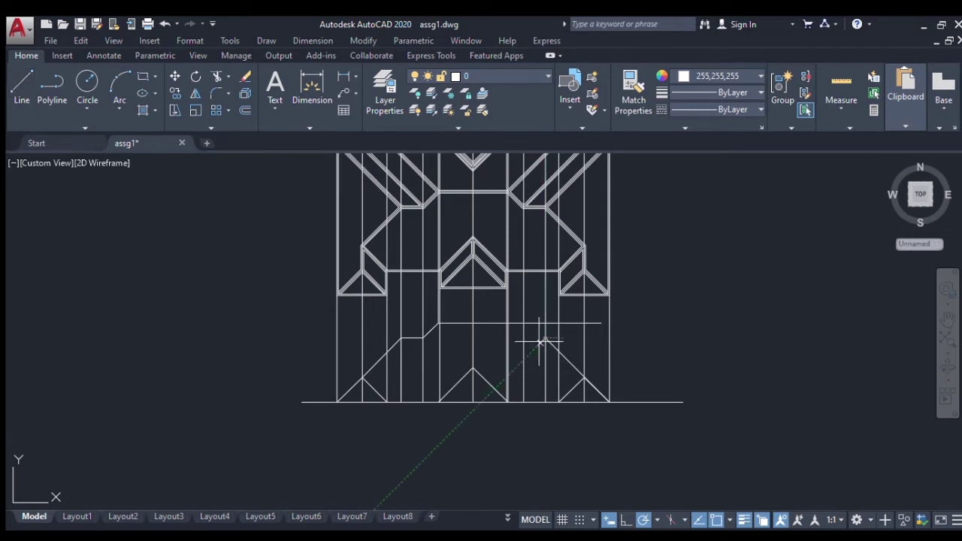
# Draw a short horizontal step at the right diagonal's top and copy that diagonal from its lower end
pyautogui.click(522, 339)
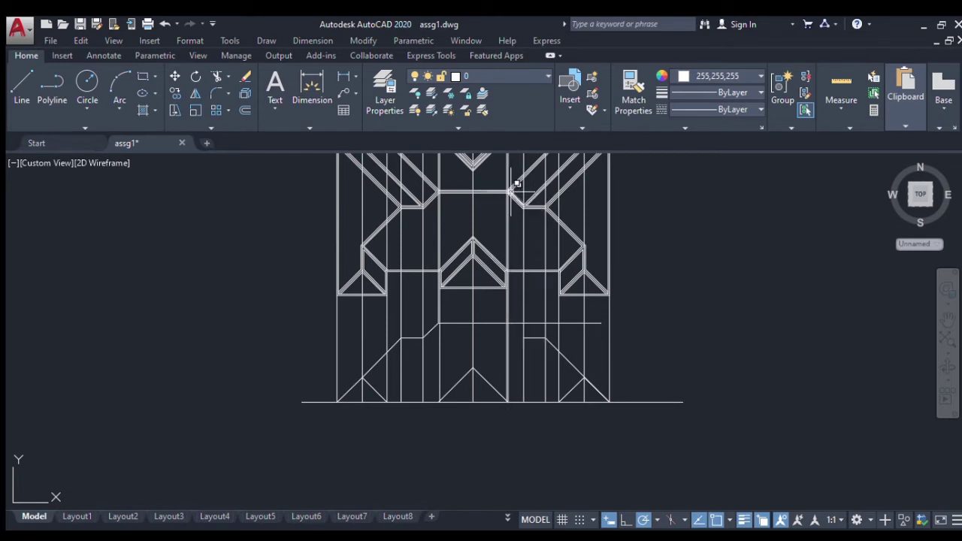
pyautogui.click(562, 359)
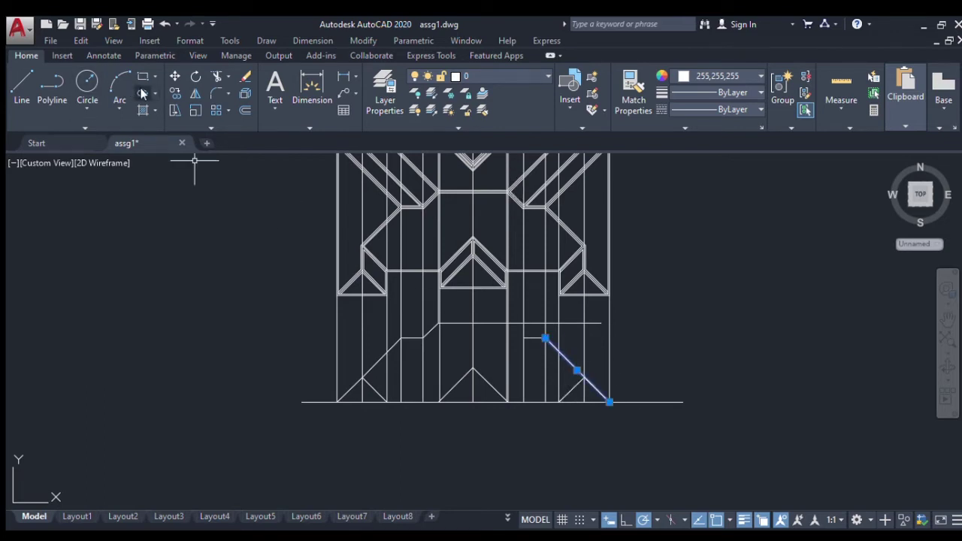
pyautogui.click(173, 93)
pyautogui.click(609, 402)
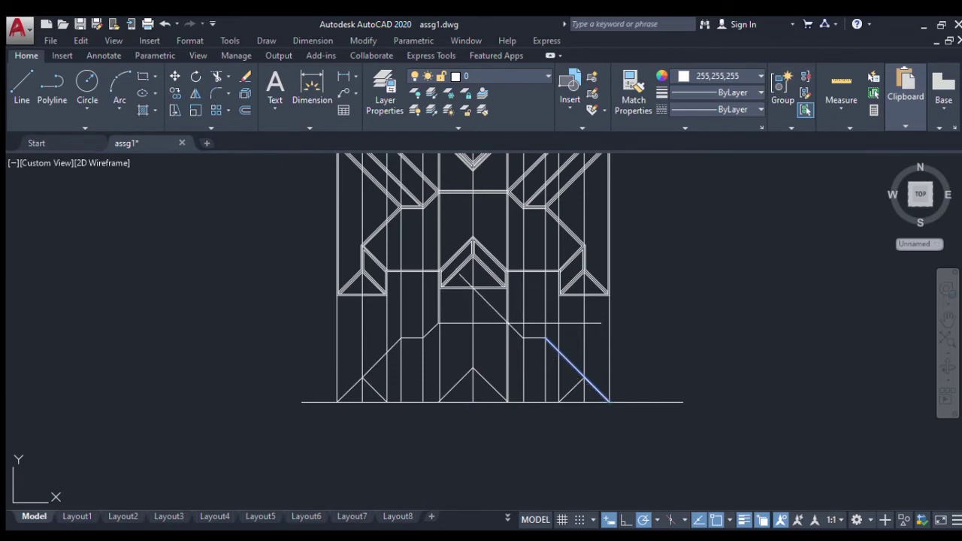
pyautogui.press('Escape')
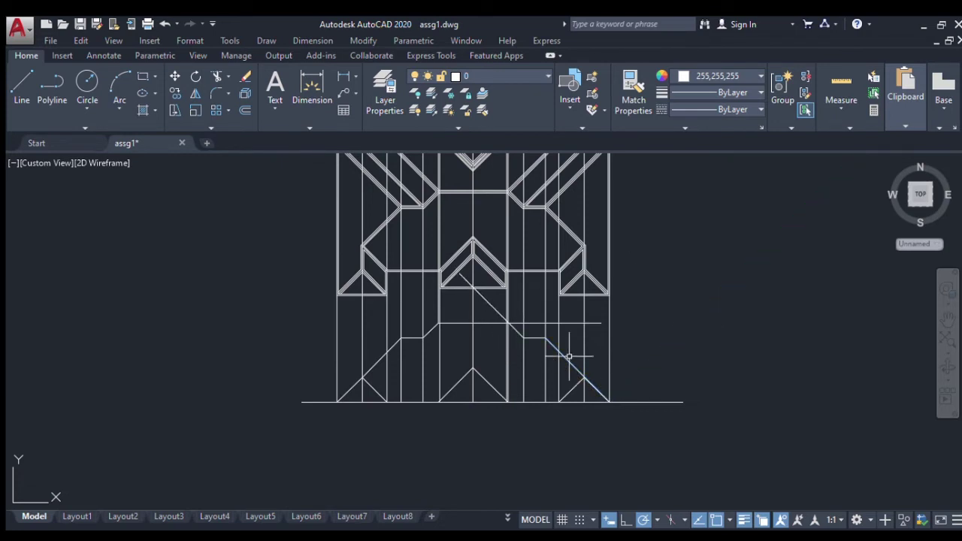
pyautogui.scroll(4, 498, 322)
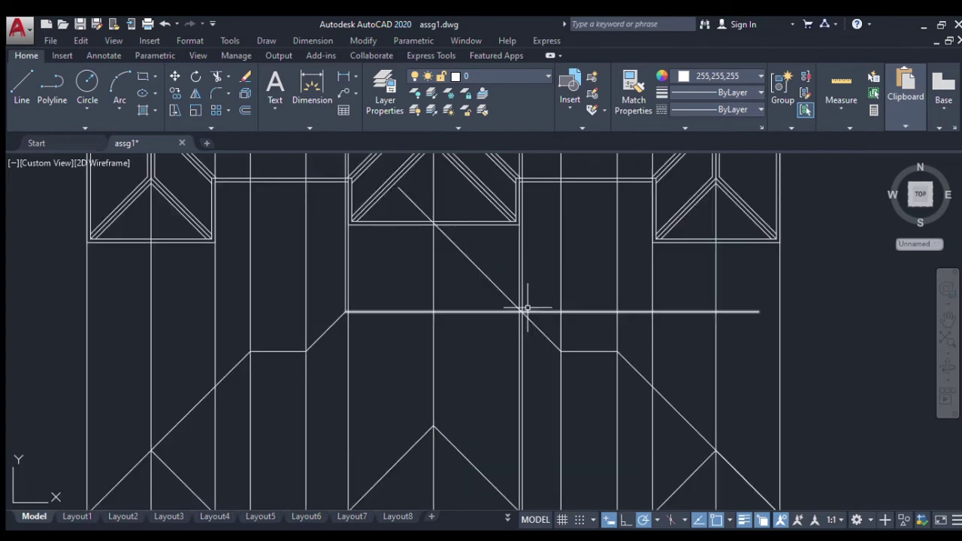
pyautogui.scroll(-5, 521, 307)
pyautogui.scroll(7, 496, 231)
pyautogui.scroll(2, 492, 239)
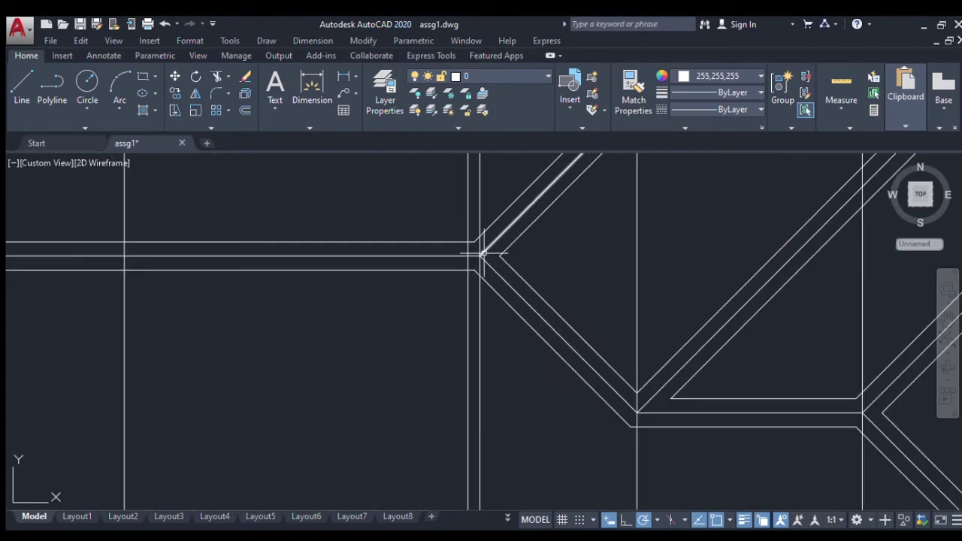
pyautogui.scroll(-6, 483, 254)
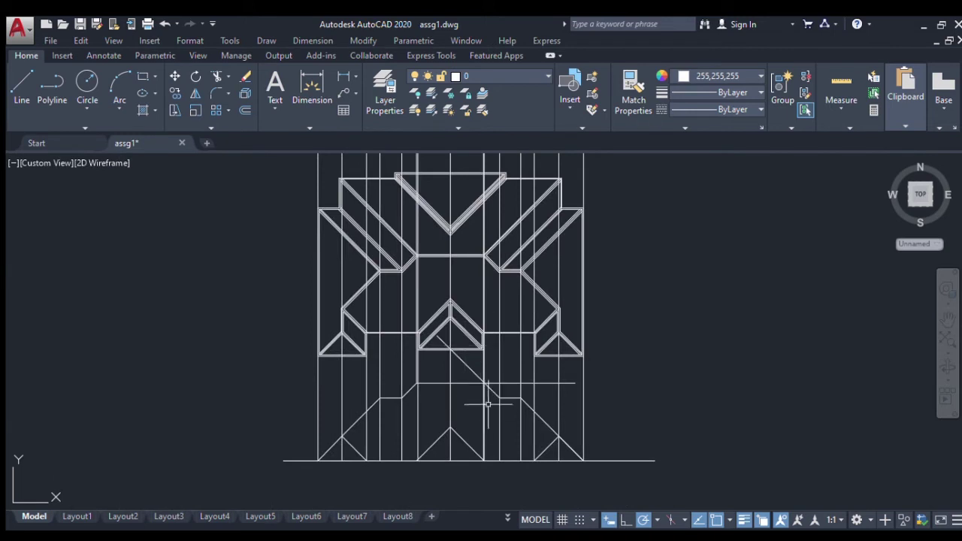
pyautogui.scroll(7, 483, 379)
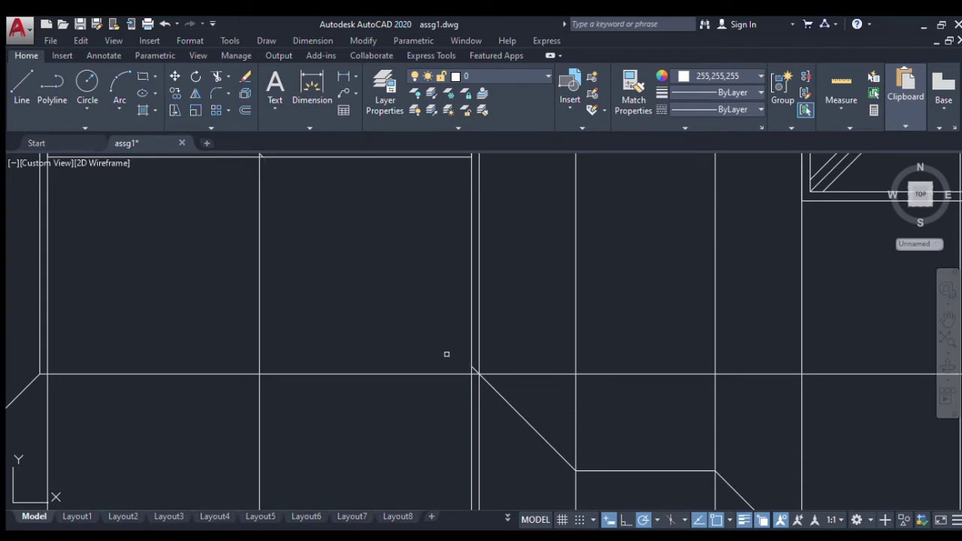
pyautogui.scroll(4, 451, 366)
pyautogui.click(504, 370)
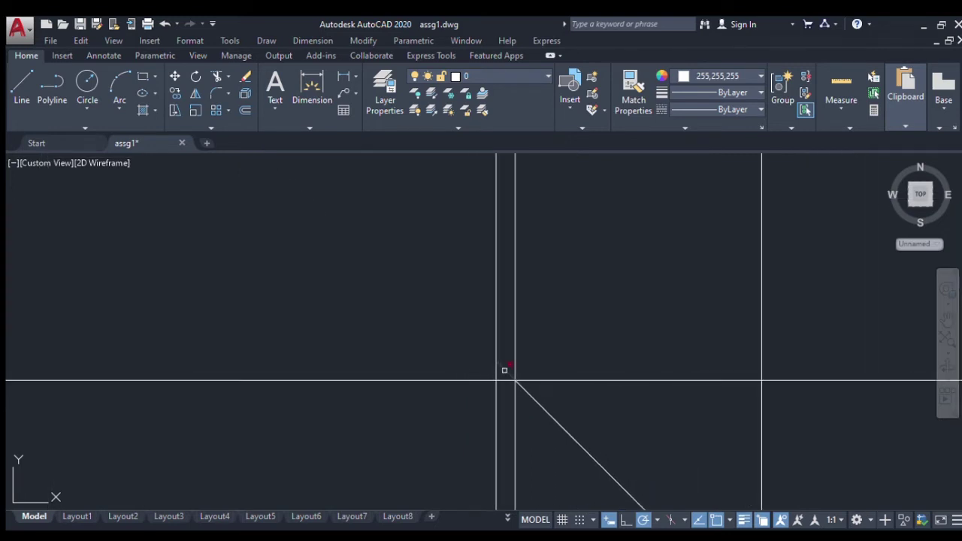
pyautogui.scroll(-5, 504, 371)
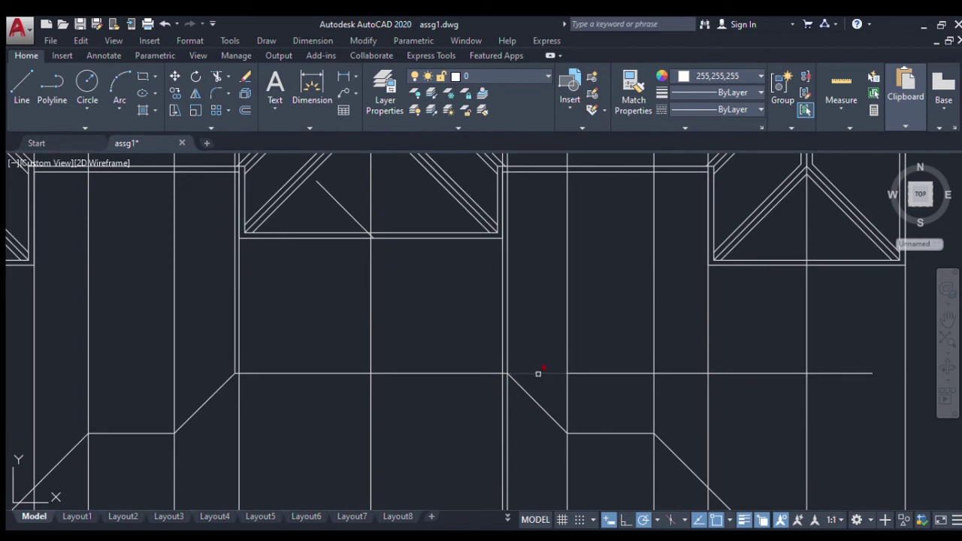
pyautogui.press('Escape')
pyautogui.click(617, 374)
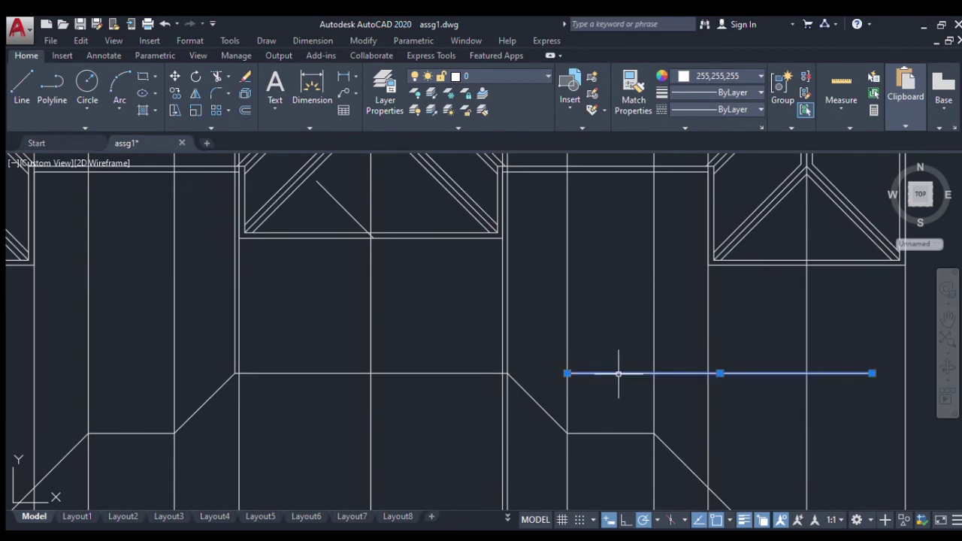
pyautogui.press('Escape')
pyautogui.scroll(-6, 619, 373)
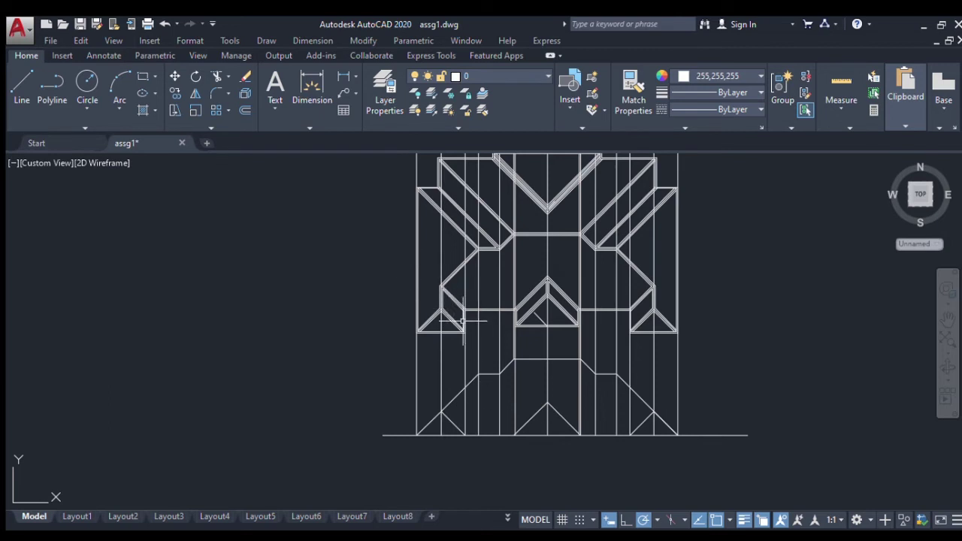
pyautogui.scroll(2, 461, 325)
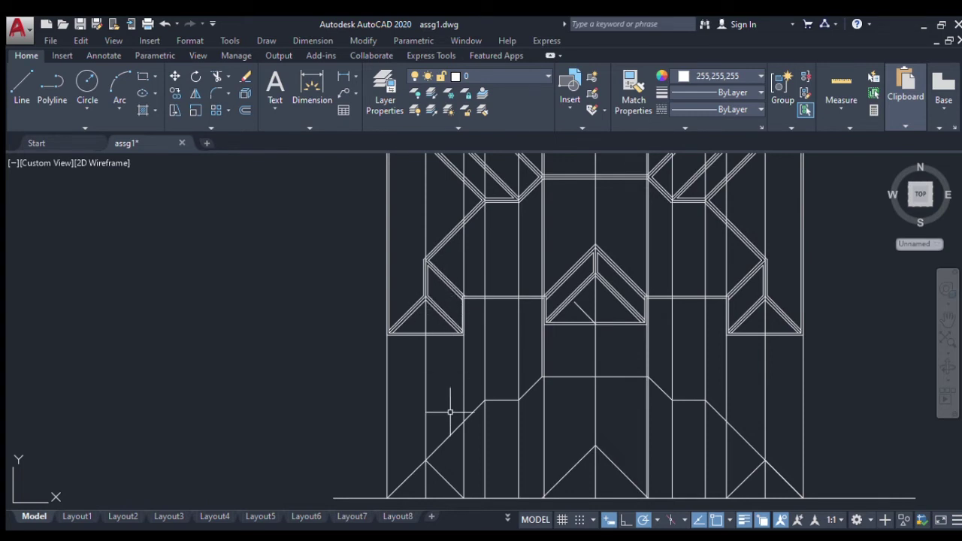
pyautogui.scroll(-2, 447, 463)
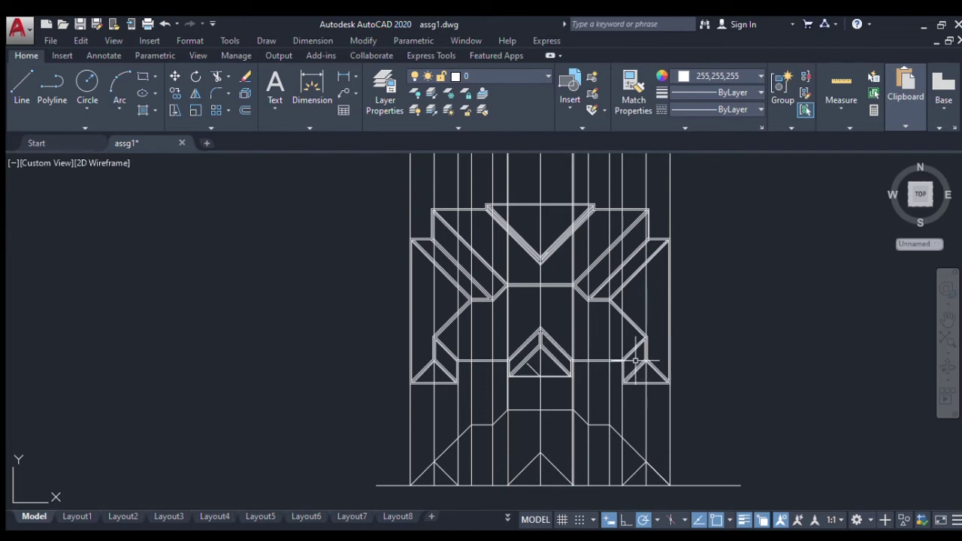
pyautogui.scroll(-2, 669, 304)
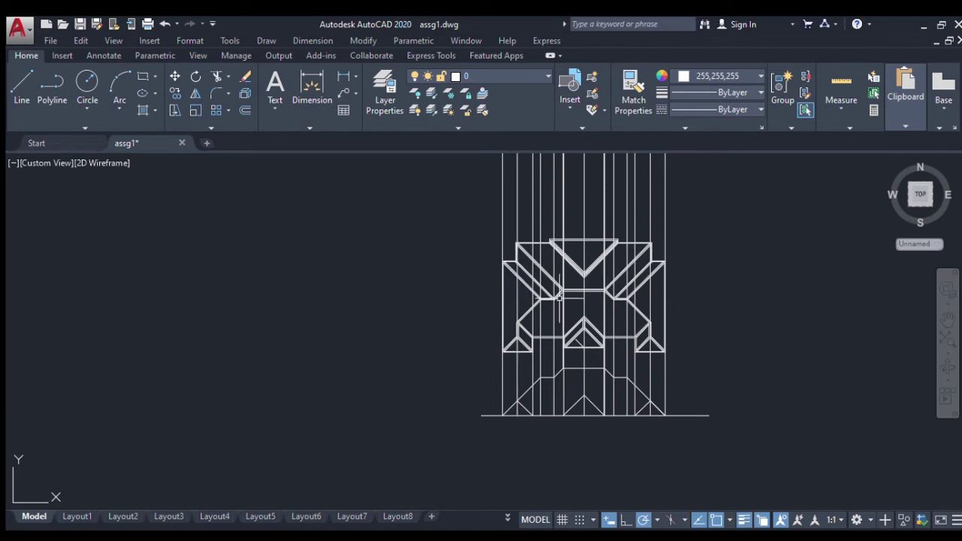
pyautogui.scroll(3, 571, 295)
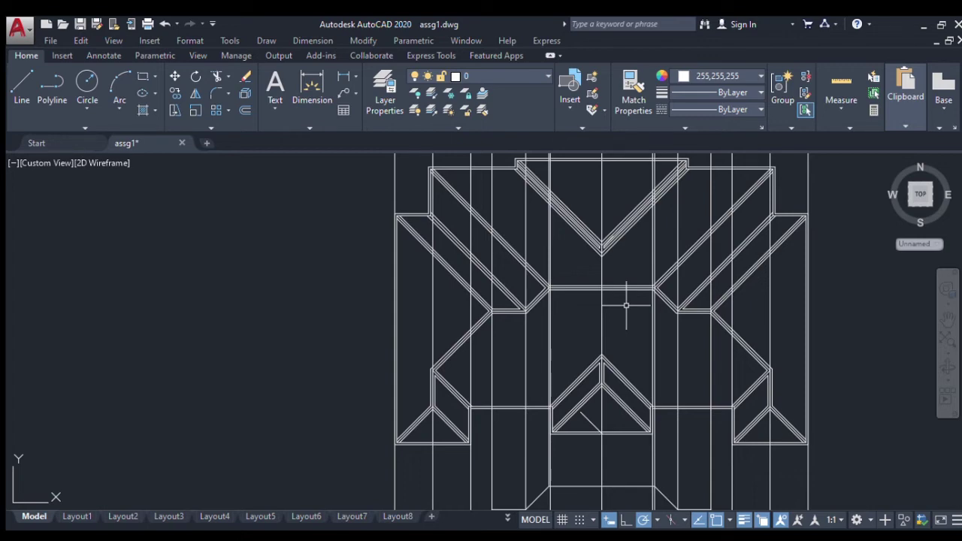
pyautogui.scroll(-3, 607, 273)
pyautogui.scroll(1, 633, 339)
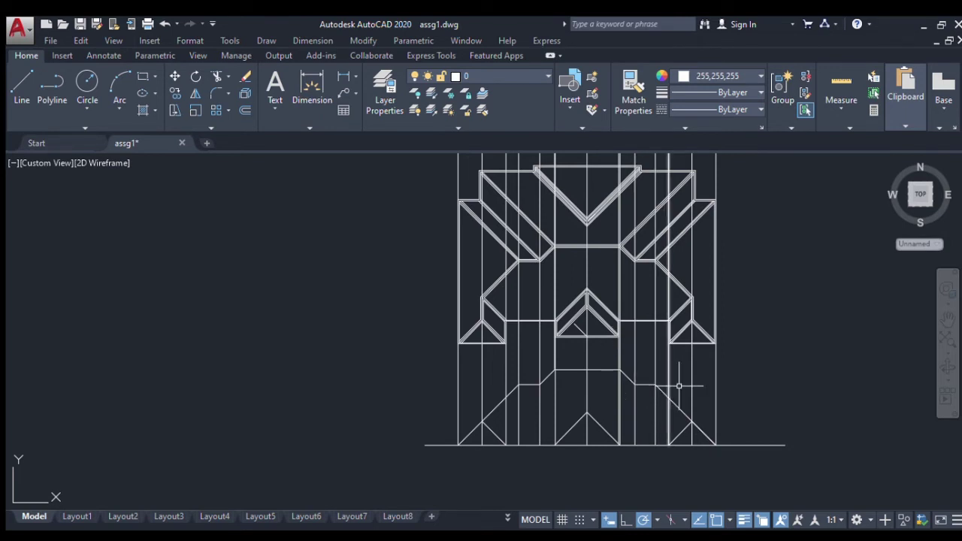
# Erase the four right-hand vertical projection lines with a crossing selection
pyautogui.click(731, 374)
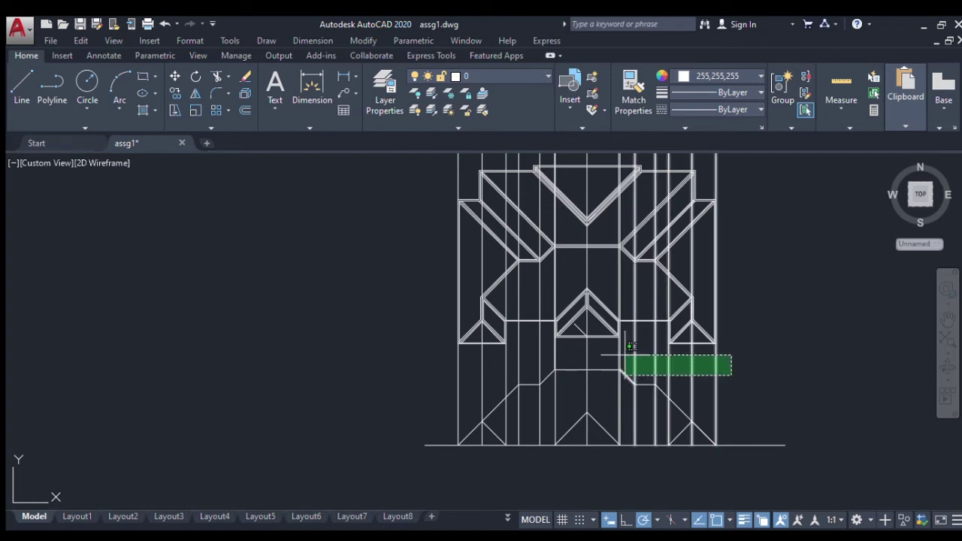
pyautogui.click(624, 352)
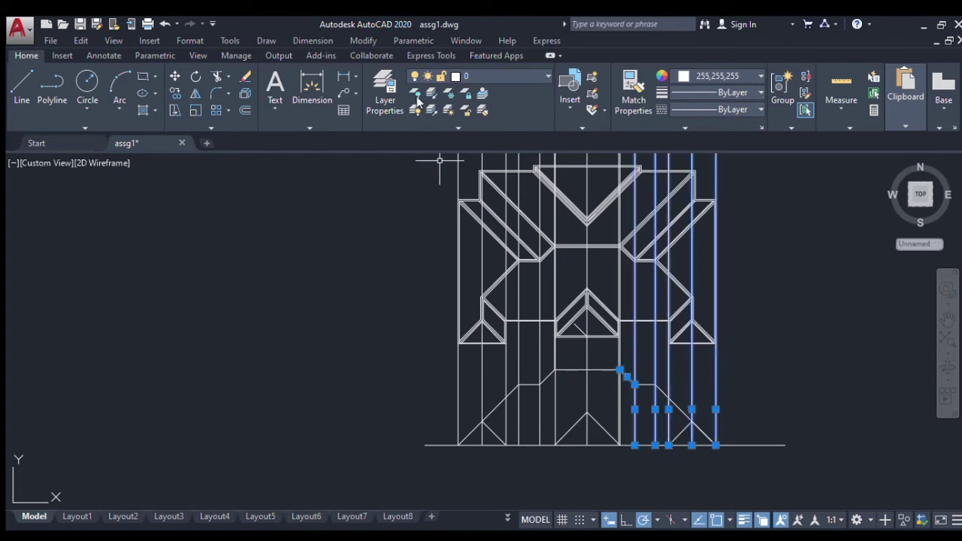
pyautogui.click(245, 77)
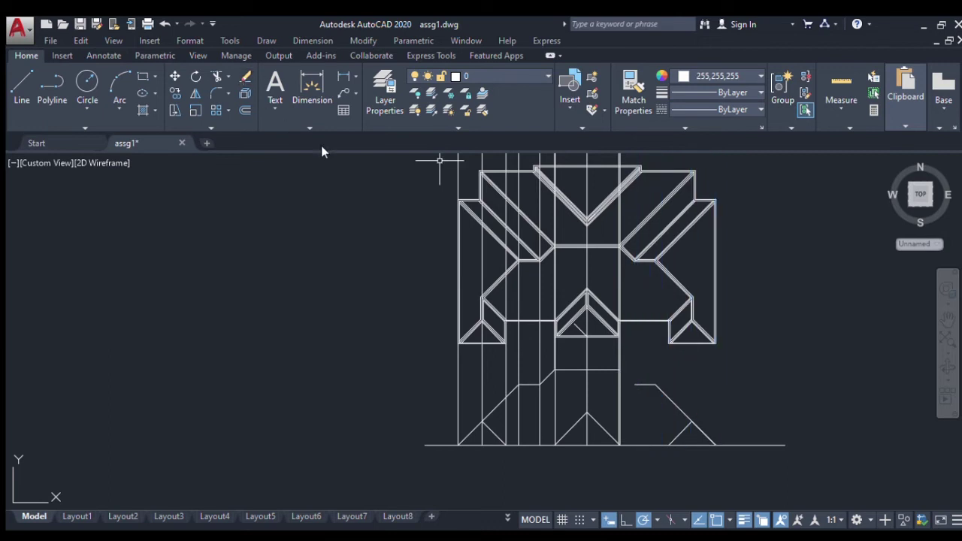
pyautogui.hotkey('ctrl', 'z')
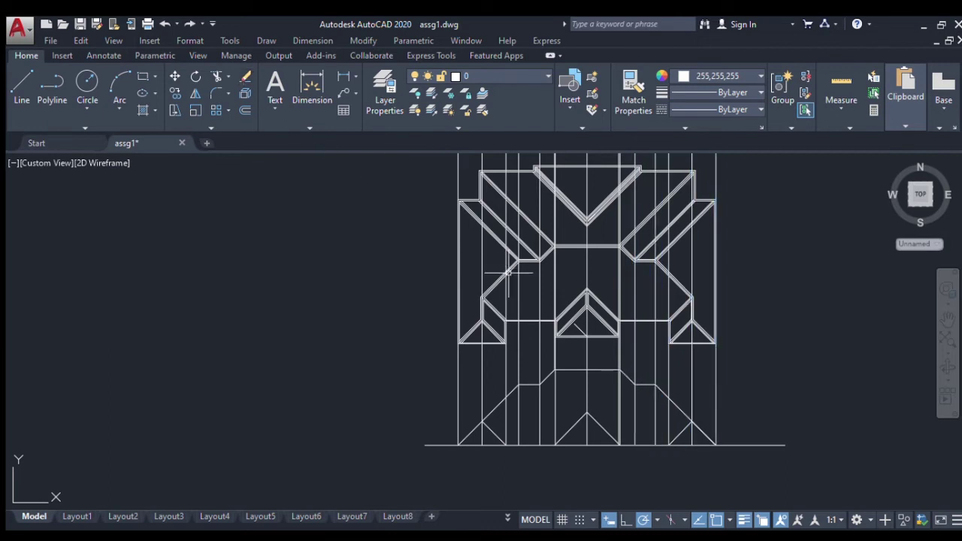
pyautogui.moveTo(739, 371); pyautogui.dragTo(652, 357)
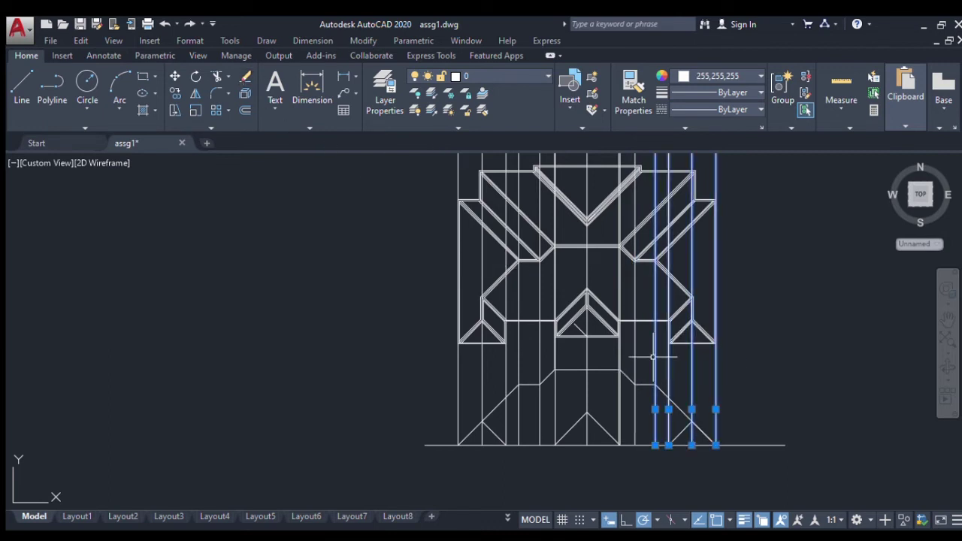
pyautogui.click(244, 78)
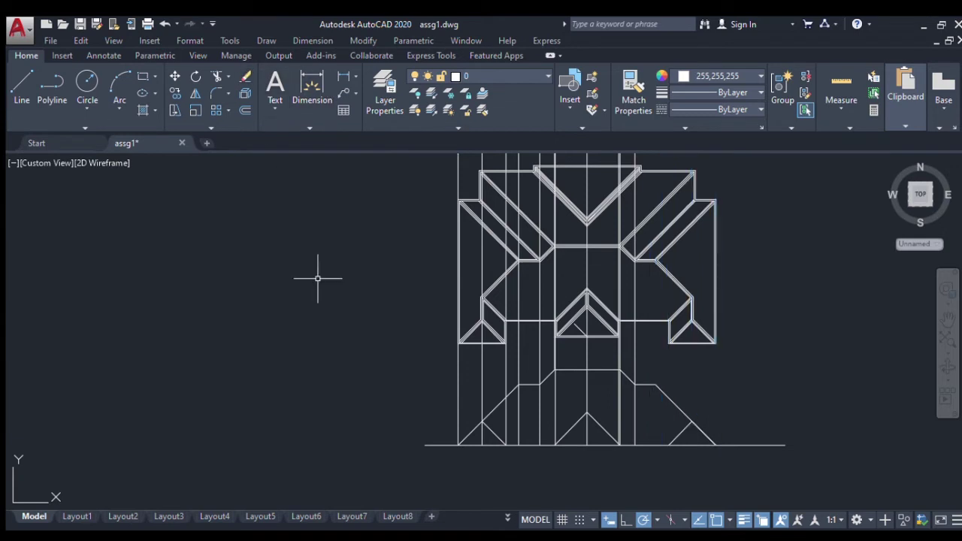
# Erase the six vertical projection lines on the left
pyautogui.click(422, 360)
pyautogui.click(500, 383)
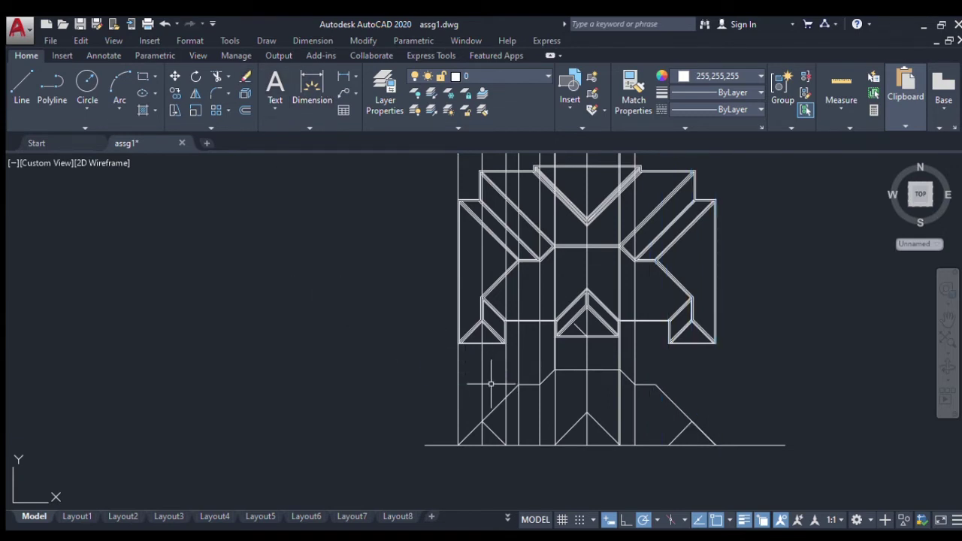
pyautogui.click(565, 350)
pyautogui.click(445, 361)
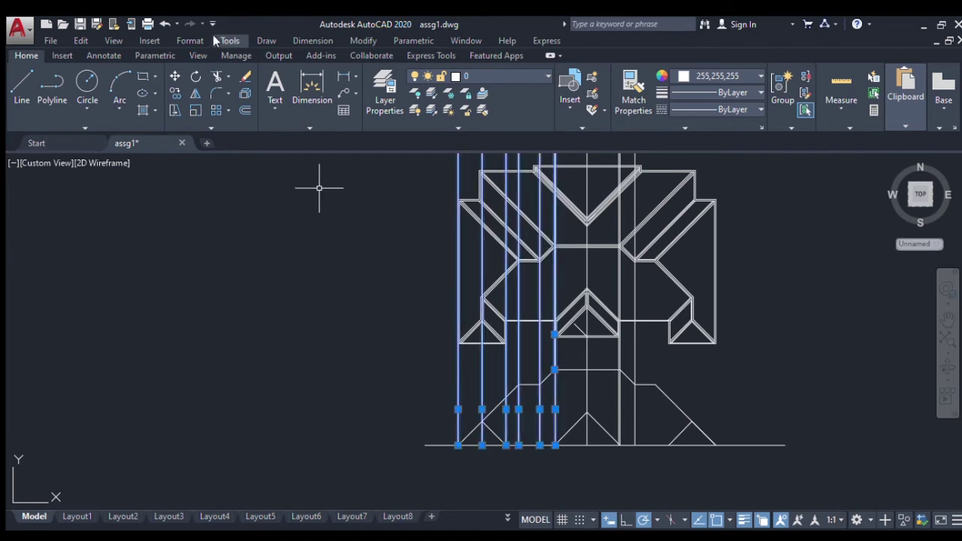
pyautogui.click(240, 79)
# Erase the last three central vertical projection lines
pyautogui.click(659, 357)
pyautogui.click(573, 350)
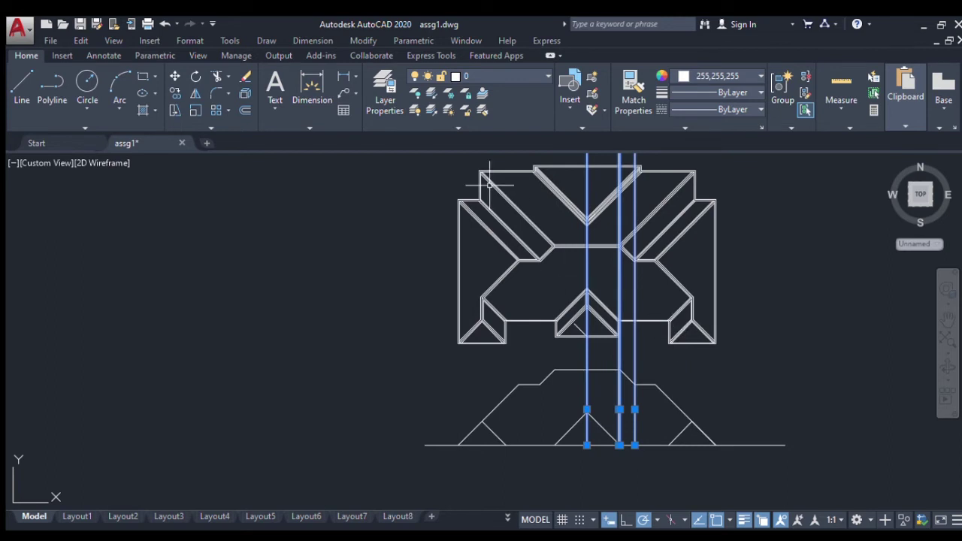
pyautogui.click(245, 78)
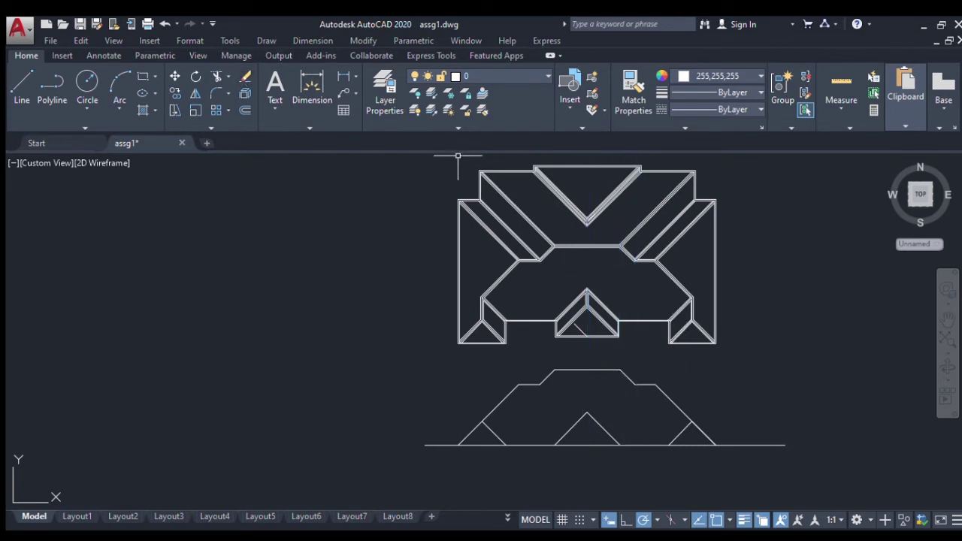
# Trim the ground-line stub past the left slope and recentre the drawing lower in the view
pyautogui.scroll(2, 610, 333)
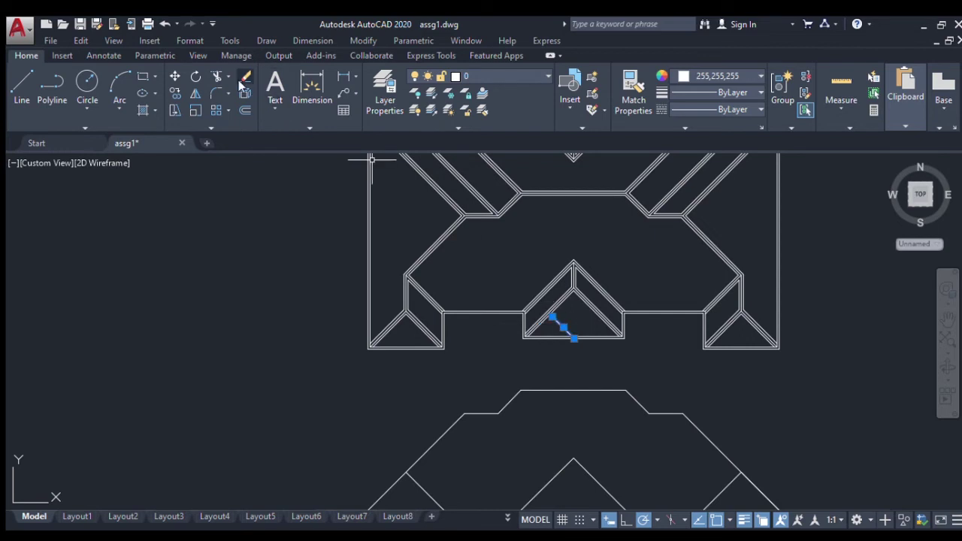
pyautogui.scroll(-4, 580, 200)
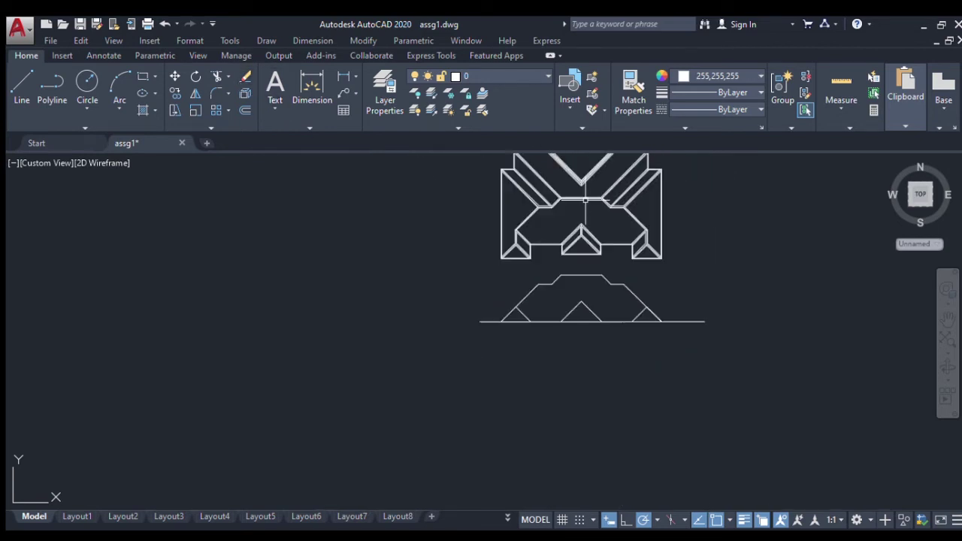
pyautogui.scroll(2, 546, 309)
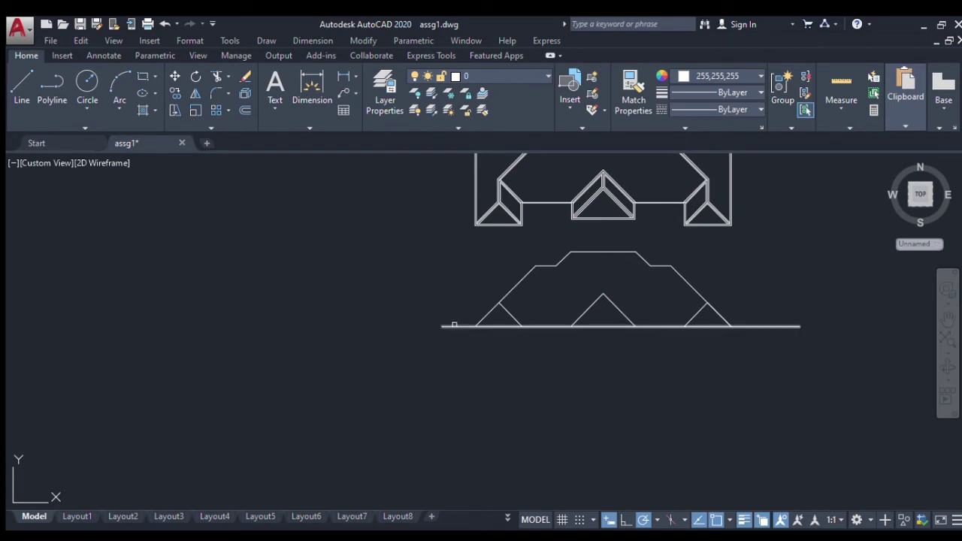
pyautogui.click(455, 328)
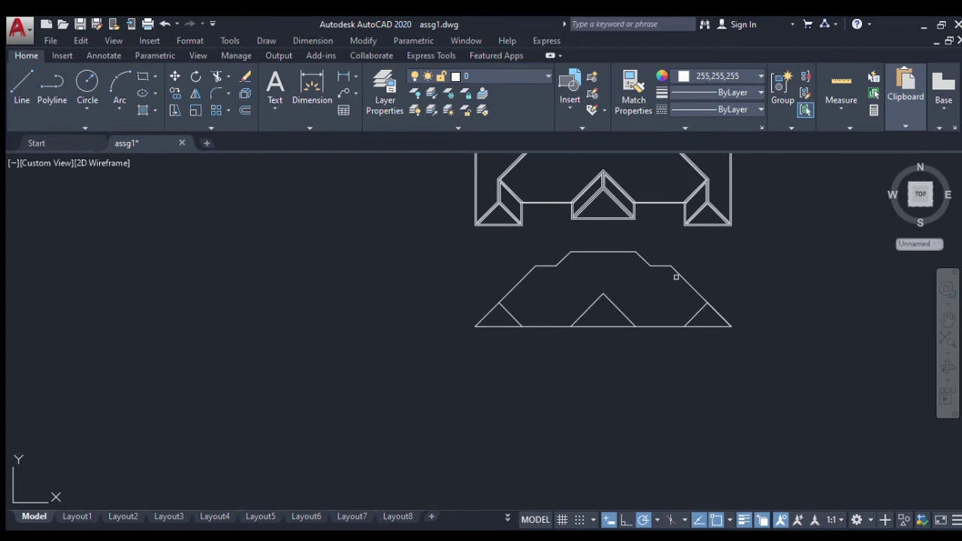
pyautogui.moveTo(594, 233); pyautogui.dragTo(578, 319, button='middle')
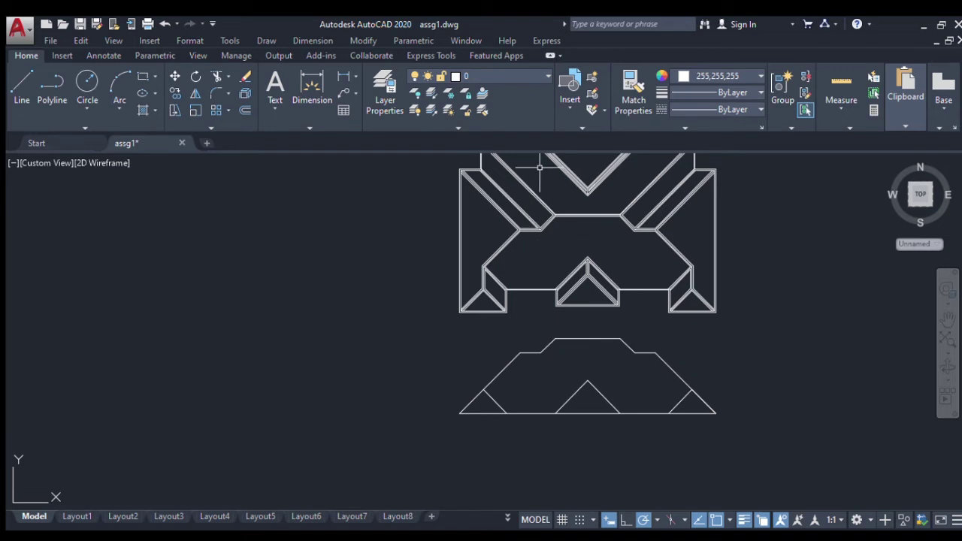
pyautogui.scroll(6, 563, 208)
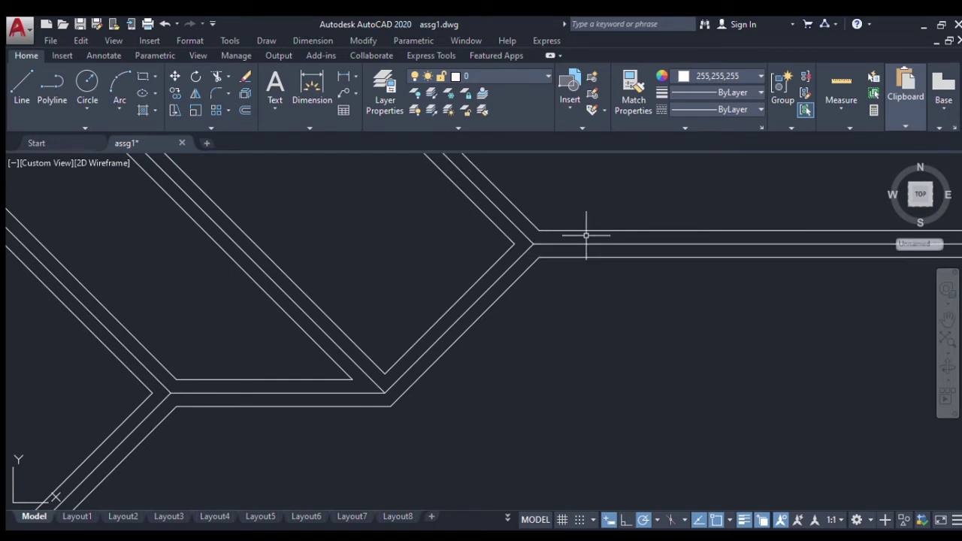
pyautogui.scroll(-6, 578, 248)
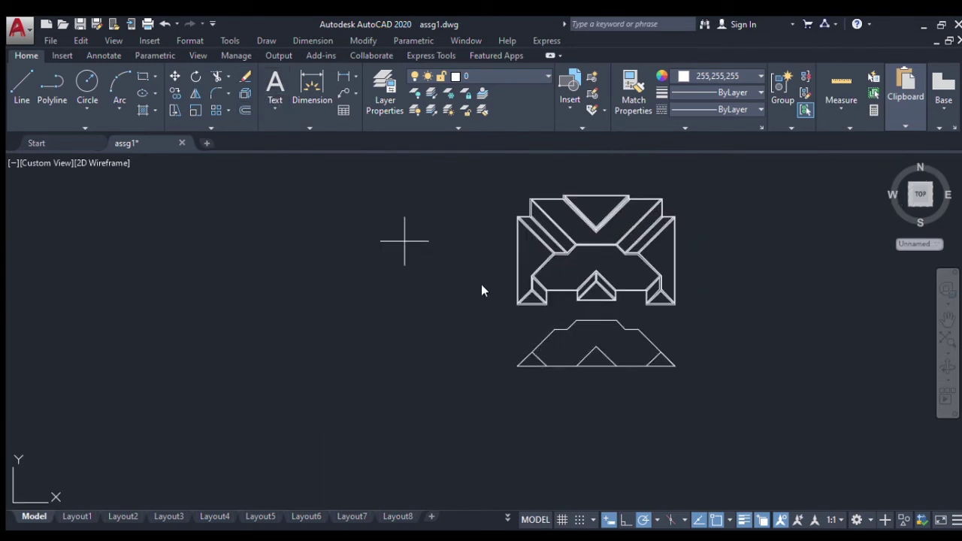
pyautogui.scroll(5, 535, 366)
pyautogui.scroll(4, 536, 380)
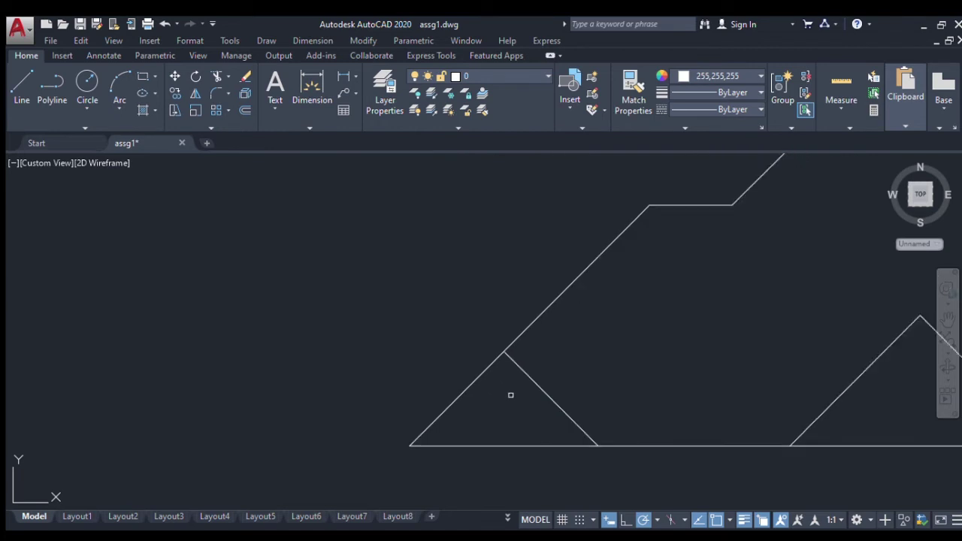
# Offset both sides of the small triangle to create parallel thickness lines
pyautogui.click(535, 363)
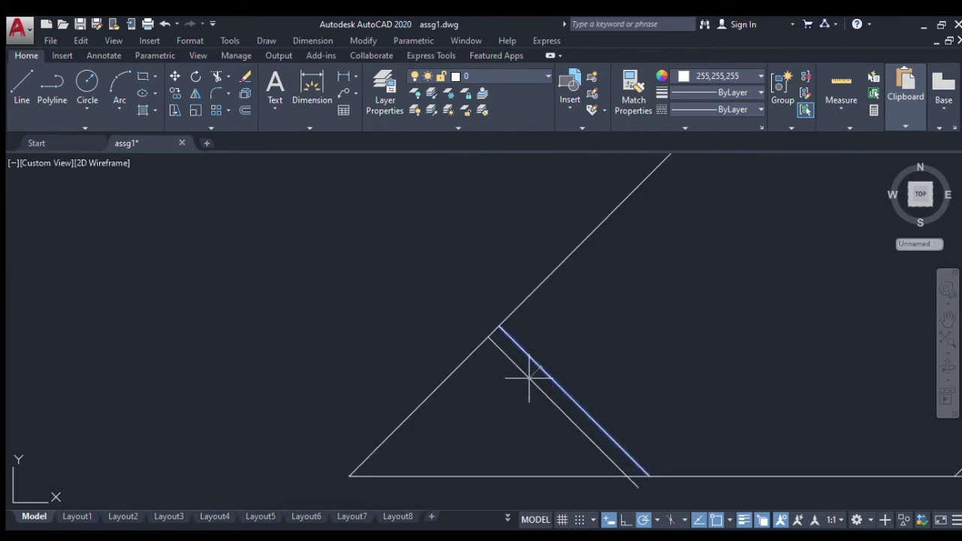
pyautogui.click(524, 380)
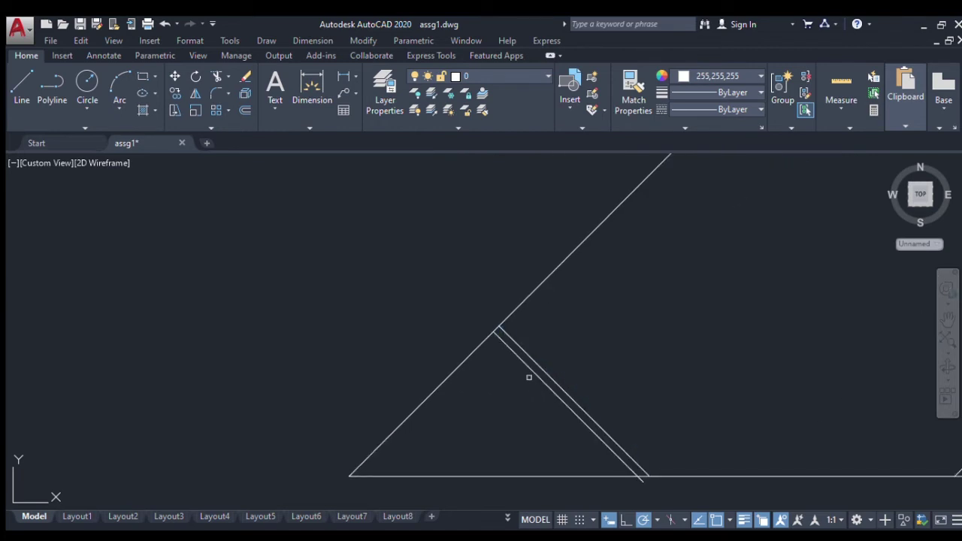
pyautogui.click(449, 375)
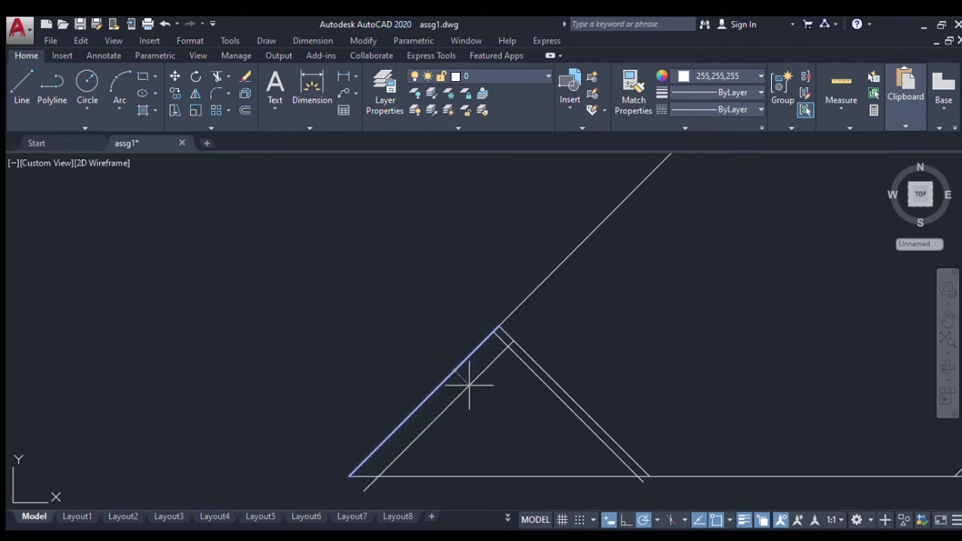
pyautogui.click(464, 383)
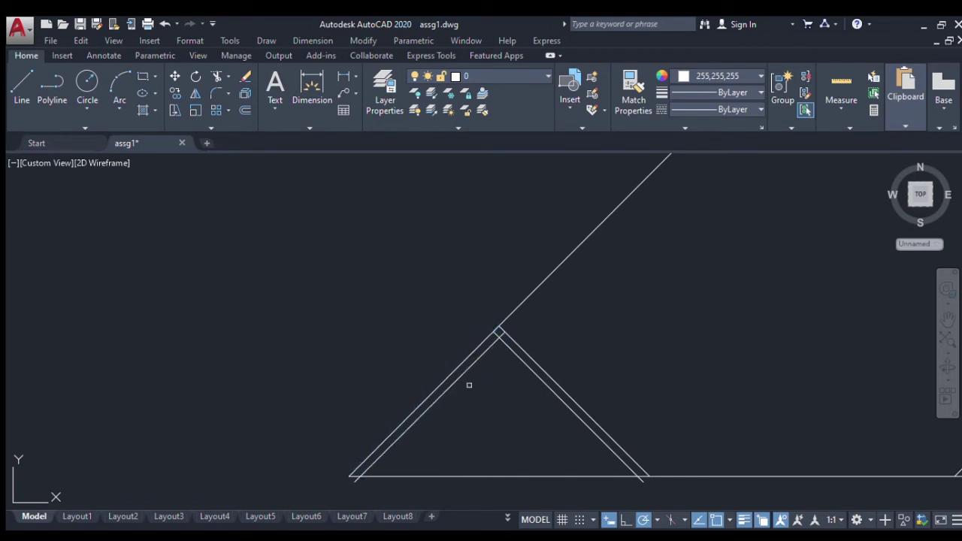
pyautogui.scroll(-2, 465, 384)
# Offset the long sloping roof line, the short horizontal segment and the next sloping edge inward
pyautogui.click(537, 291)
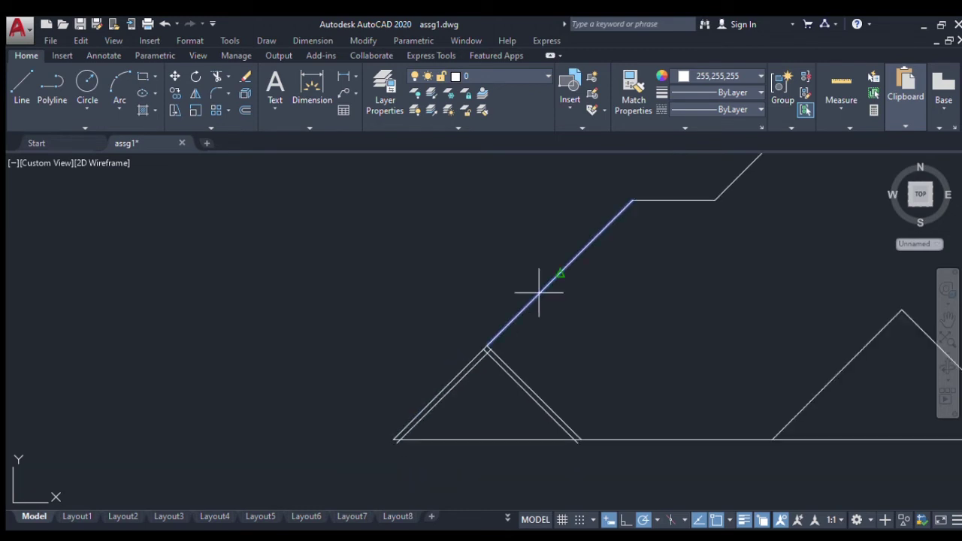
pyautogui.click(550, 311)
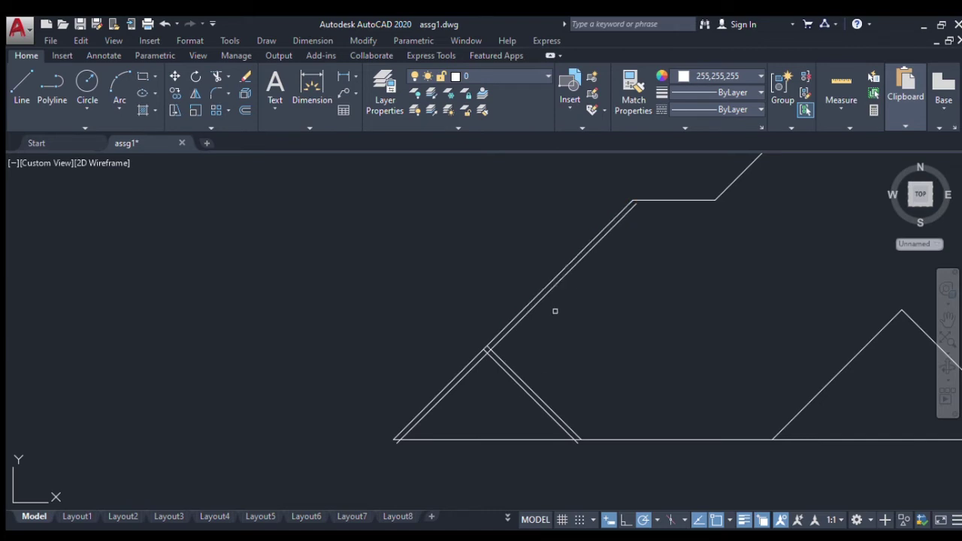
pyautogui.scroll(-4, 554, 311)
pyautogui.scroll(4, 601, 265)
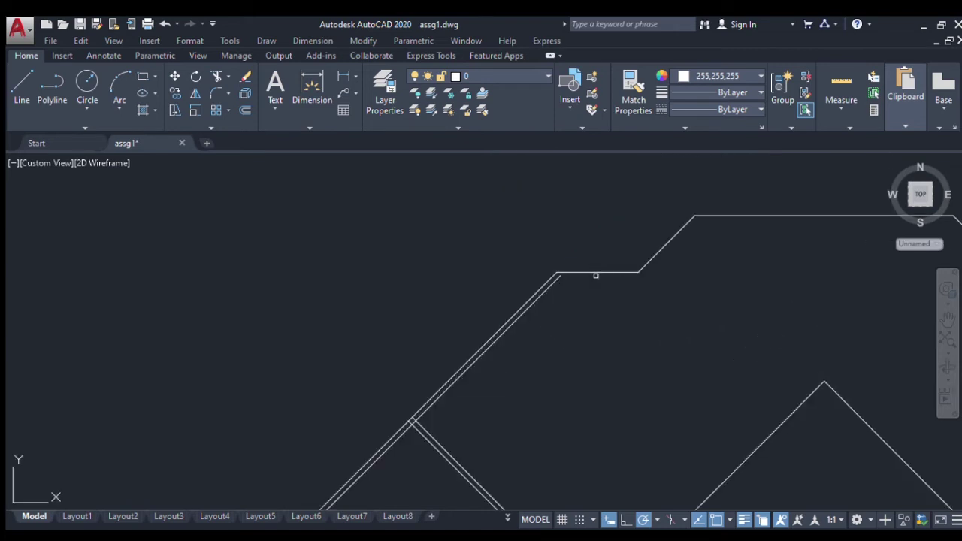
pyautogui.click(595, 274)
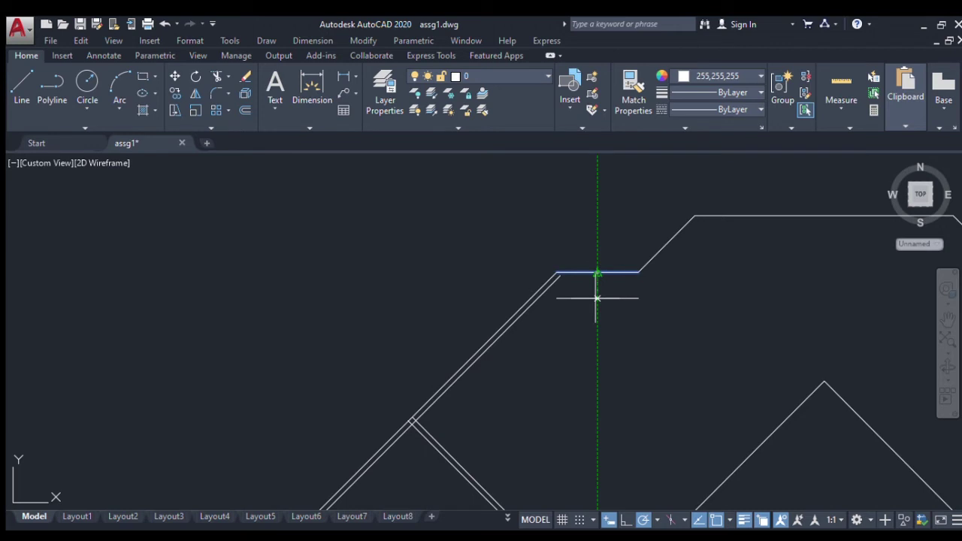
pyautogui.click(593, 300)
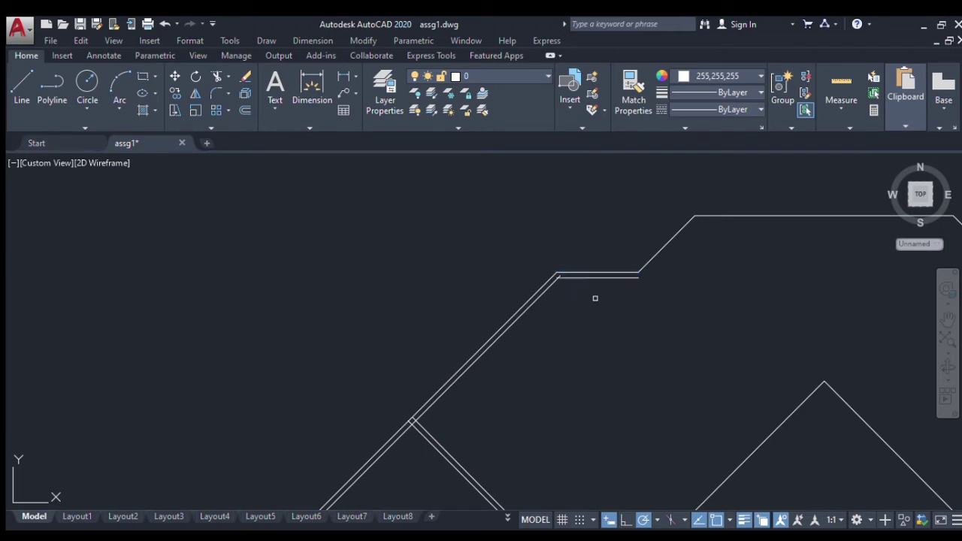
pyautogui.click(664, 247)
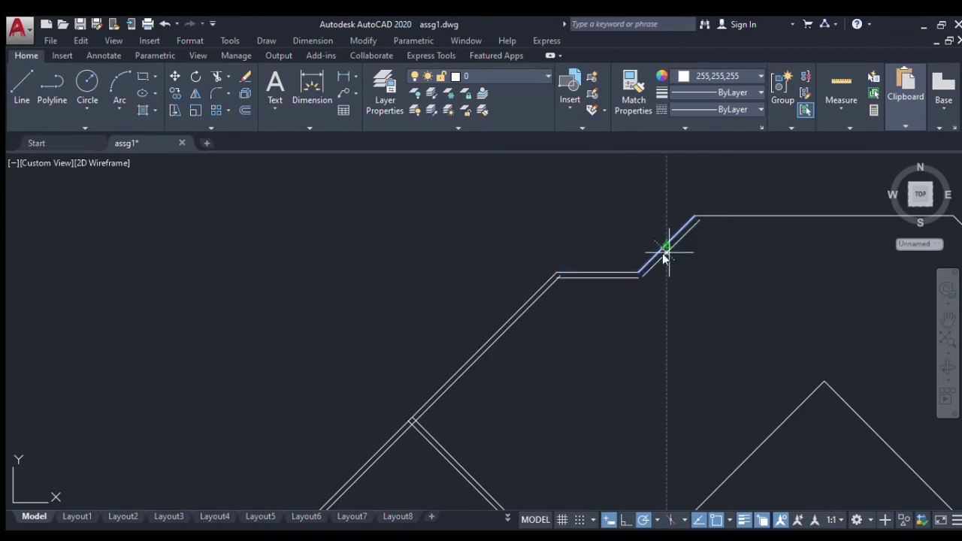
pyautogui.click(664, 256)
pyautogui.scroll(-4, 676, 251)
pyautogui.scroll(3, 744, 253)
pyautogui.scroll(3, 708, 201)
# Double the upper roof edges: the top edge, the next slope and the short horizontal edge
pyautogui.click(694, 192)
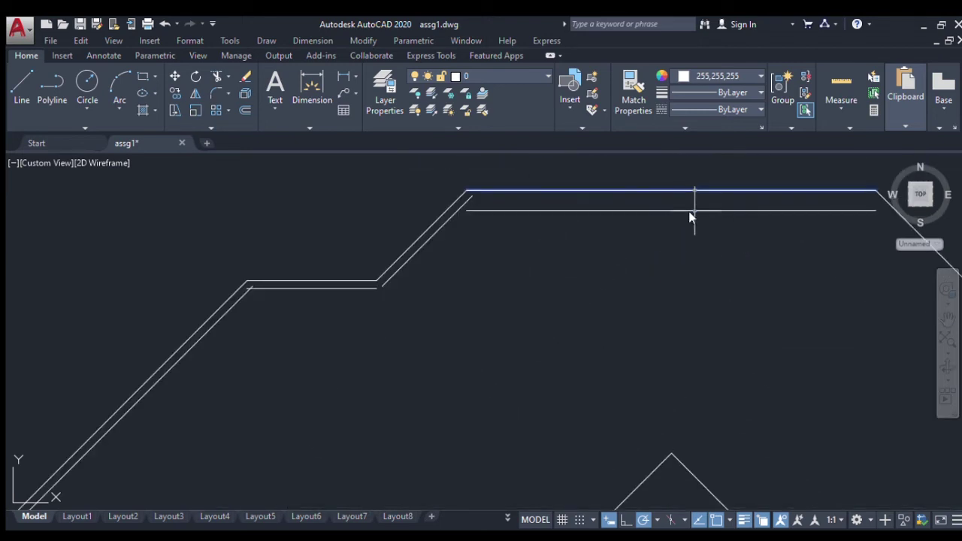
pyautogui.scroll(-2, 688, 211)
pyautogui.scroll(-2, 854, 256)
pyautogui.scroll(4, 669, 212)
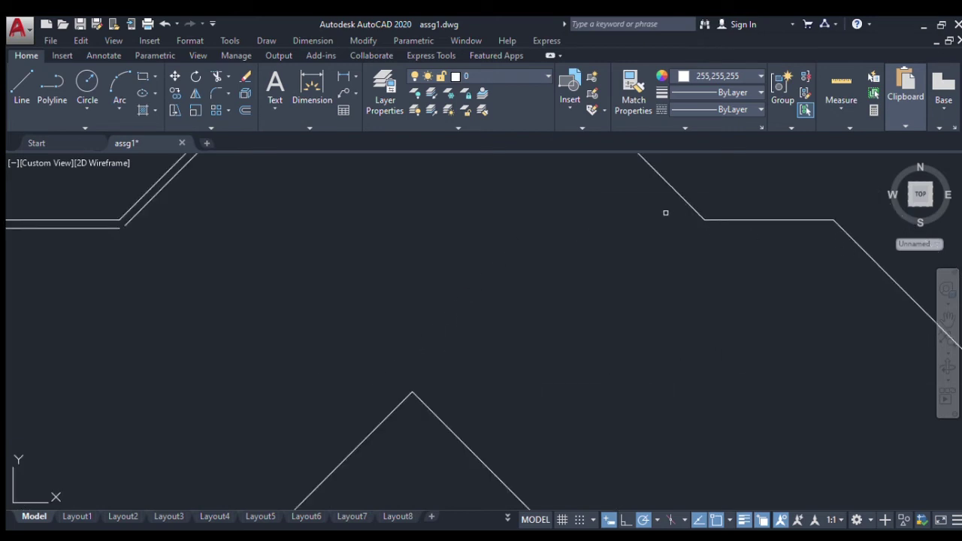
pyautogui.click(677, 197)
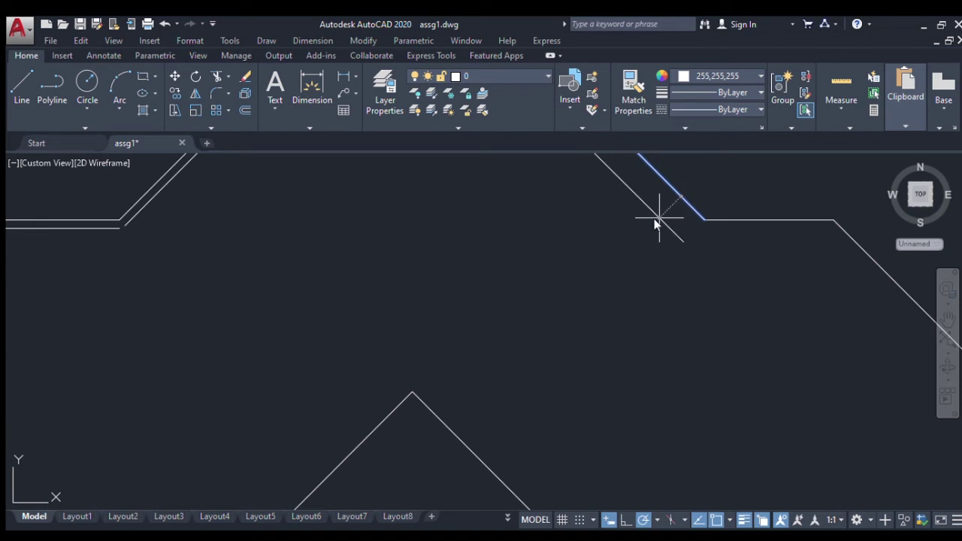
pyautogui.click(655, 220)
pyautogui.click(768, 221)
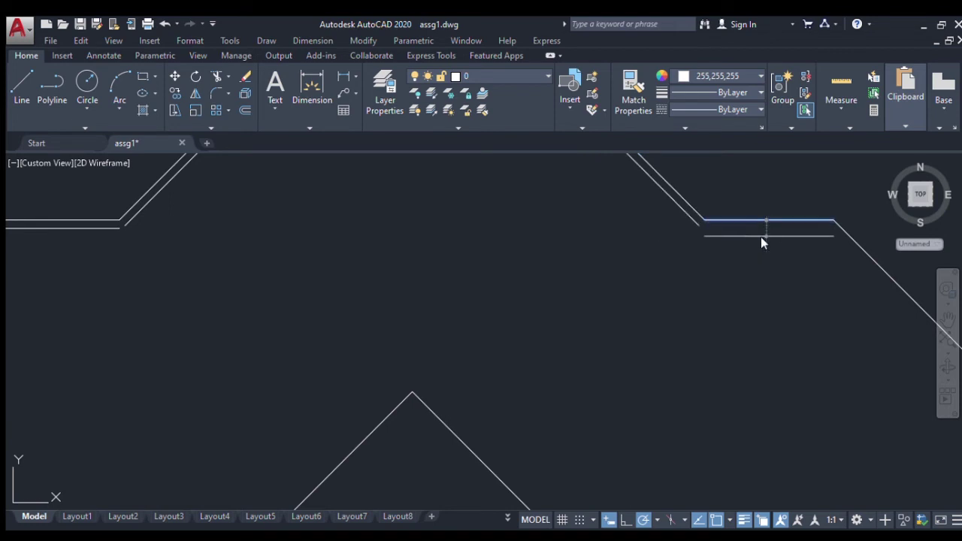
pyautogui.click(762, 237)
pyautogui.scroll(-4, 763, 237)
pyautogui.scroll(3, 794, 277)
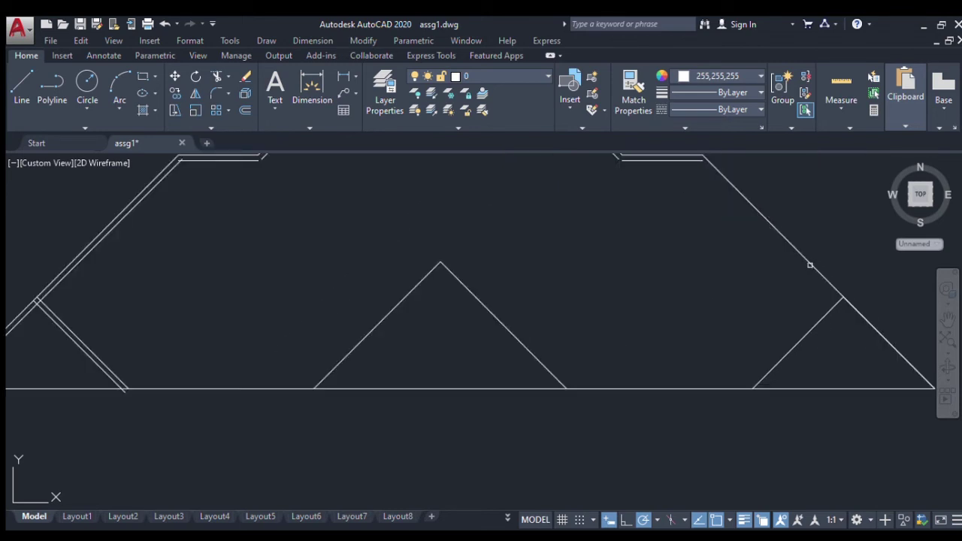
# Offset the right sloping roof edge and the right side triangle's inner edge
pyautogui.click(805, 259)
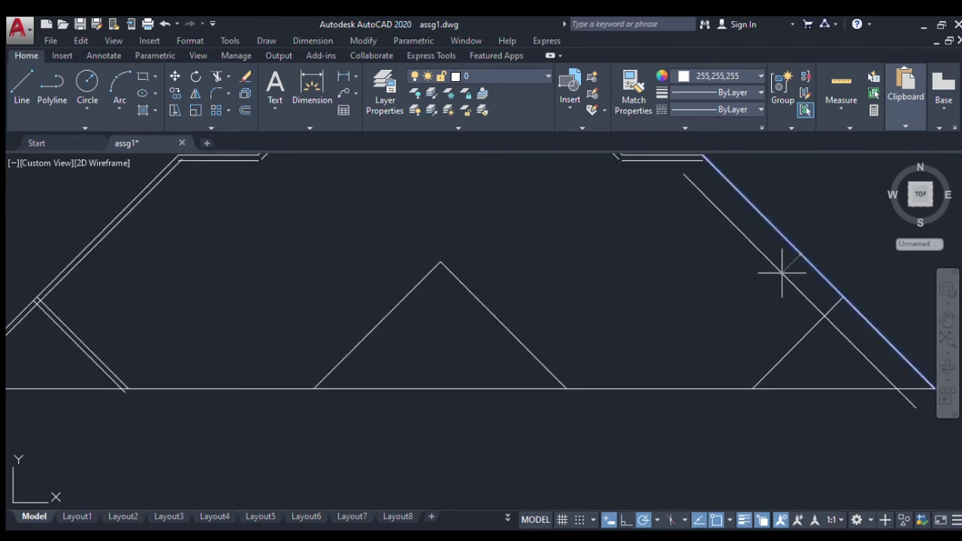
pyautogui.click(778, 276)
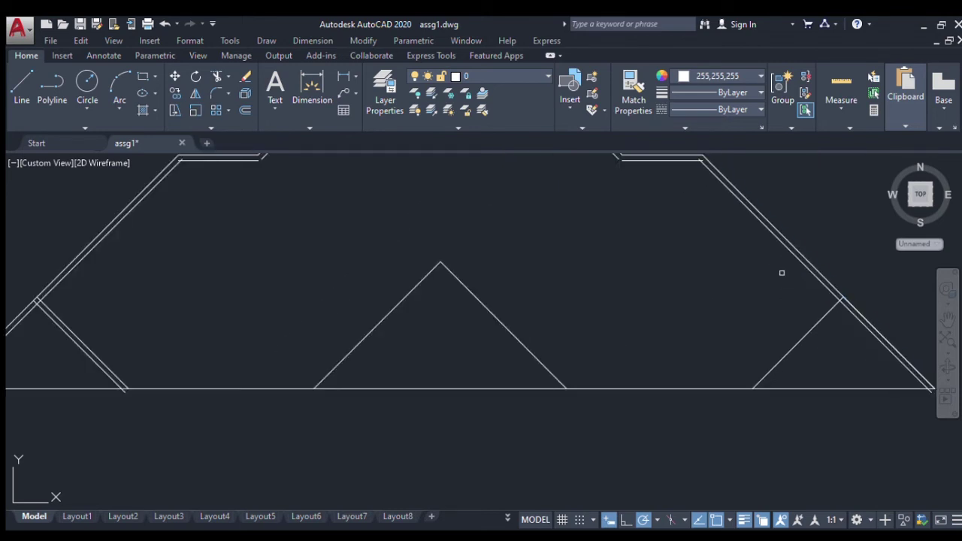
pyautogui.click(822, 319)
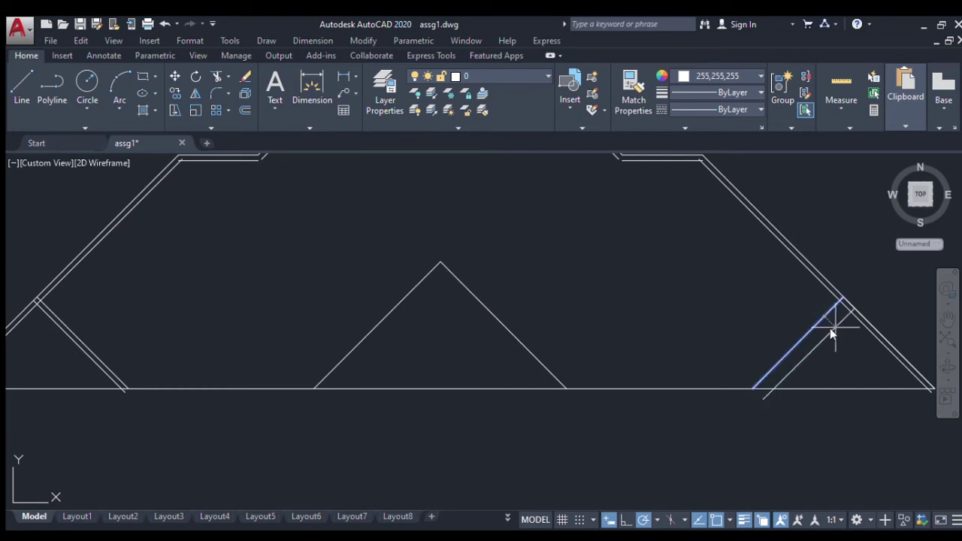
pyautogui.click(830, 328)
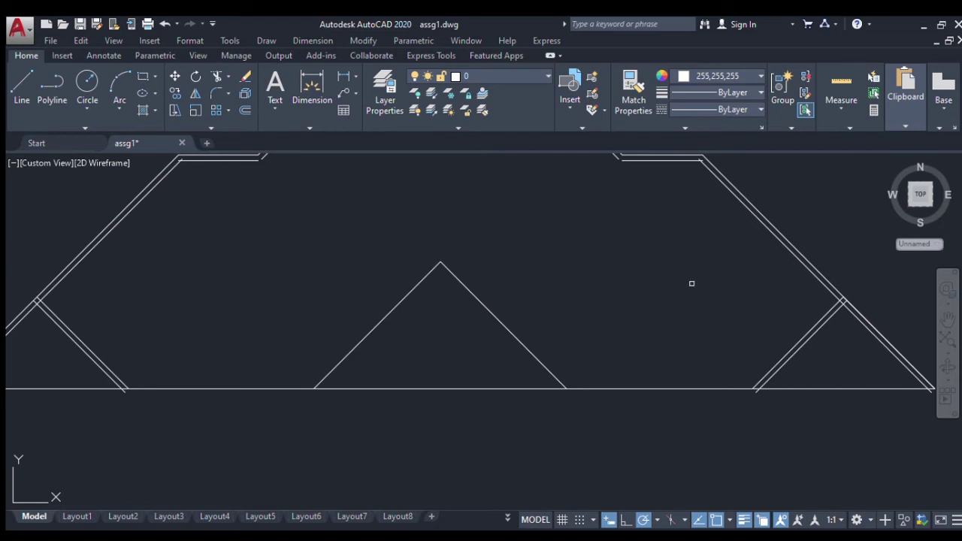
pyautogui.scroll(-2, 691, 283)
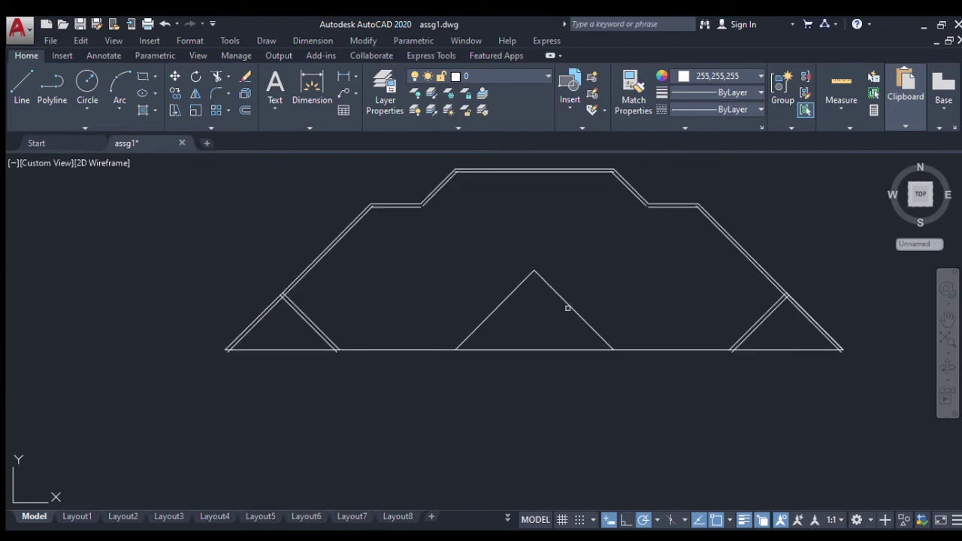
# Offset the central gable triangle's right and left edges inward
pyautogui.click(571, 310)
pyautogui.click(556, 318)
pyautogui.click(502, 305)
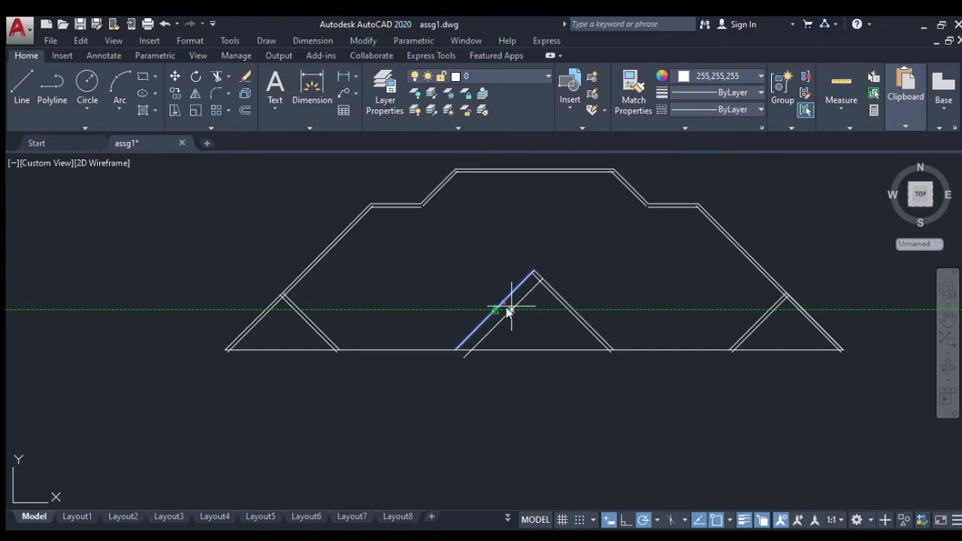
pyautogui.click(511, 306)
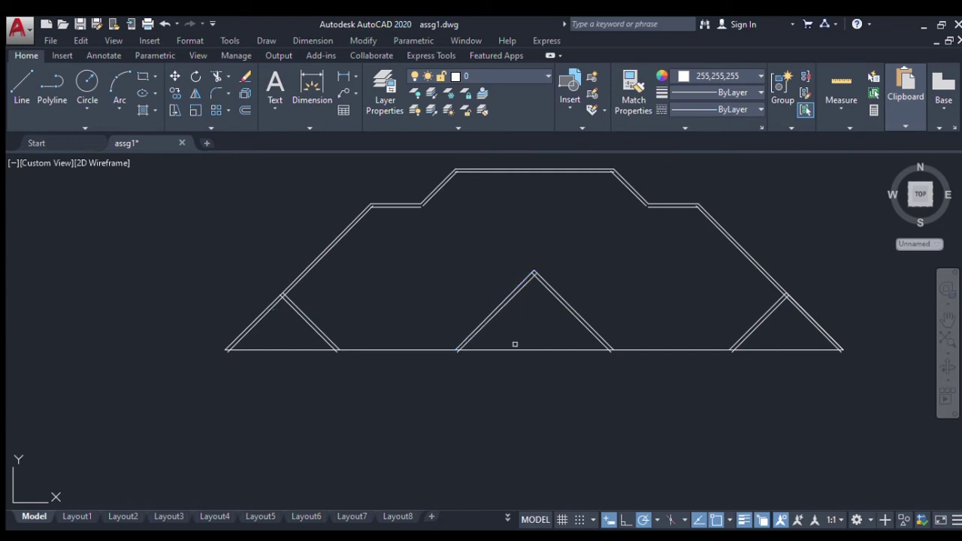
# Add a parallel copy of the bottom base line and finish offsetting
pyautogui.click(515, 350)
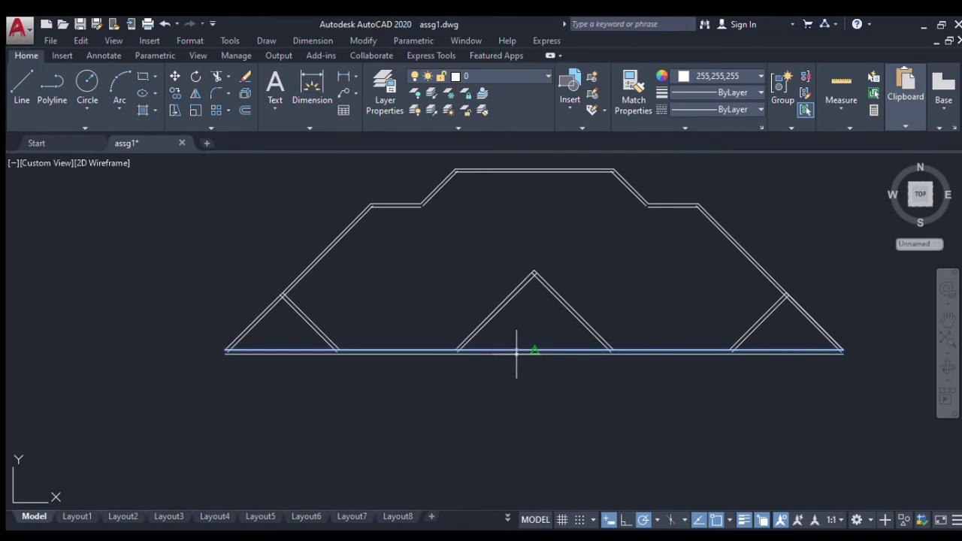
pyautogui.click(516, 353)
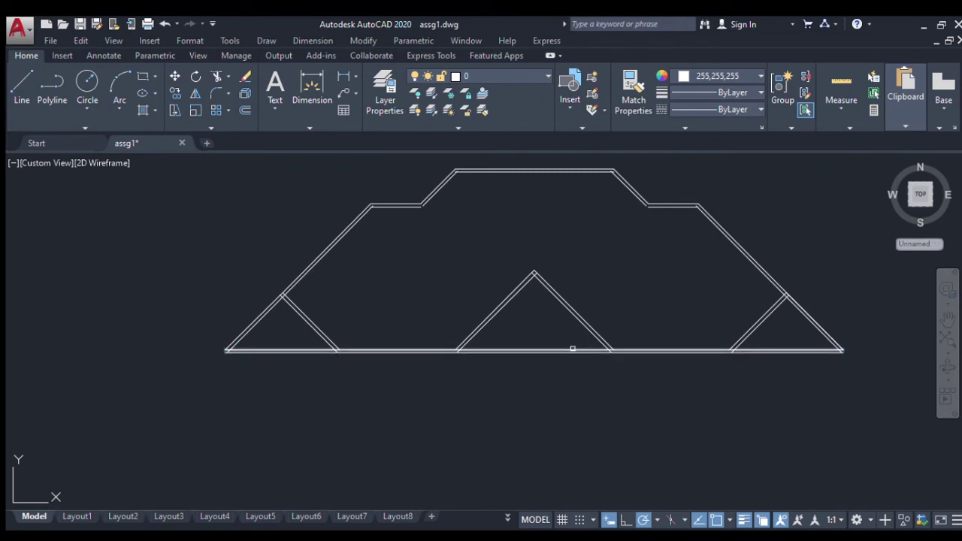
pyautogui.press('Escape')
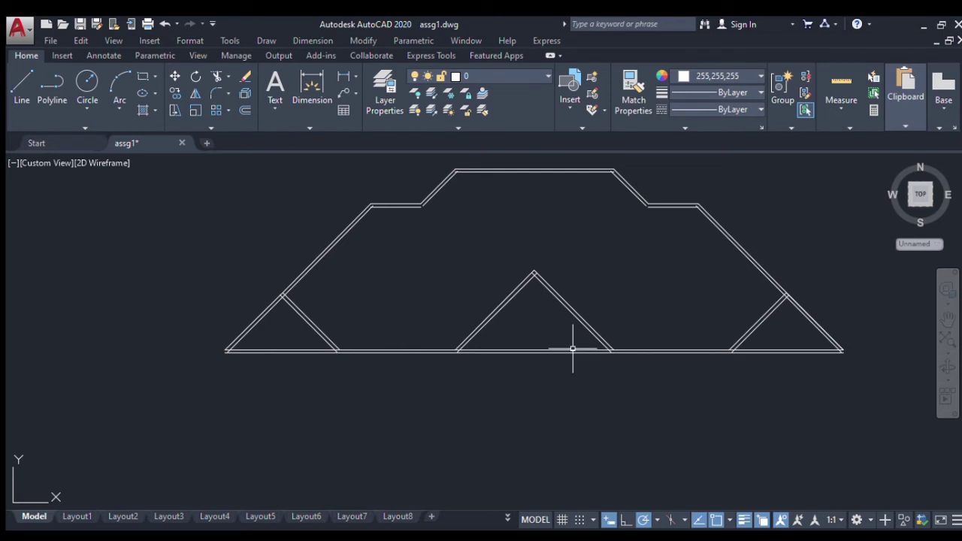
pyautogui.press('Return')
# Trim the crossing diagonal and horizontal ends at the left corner
pyautogui.scroll(5, 418, 227)
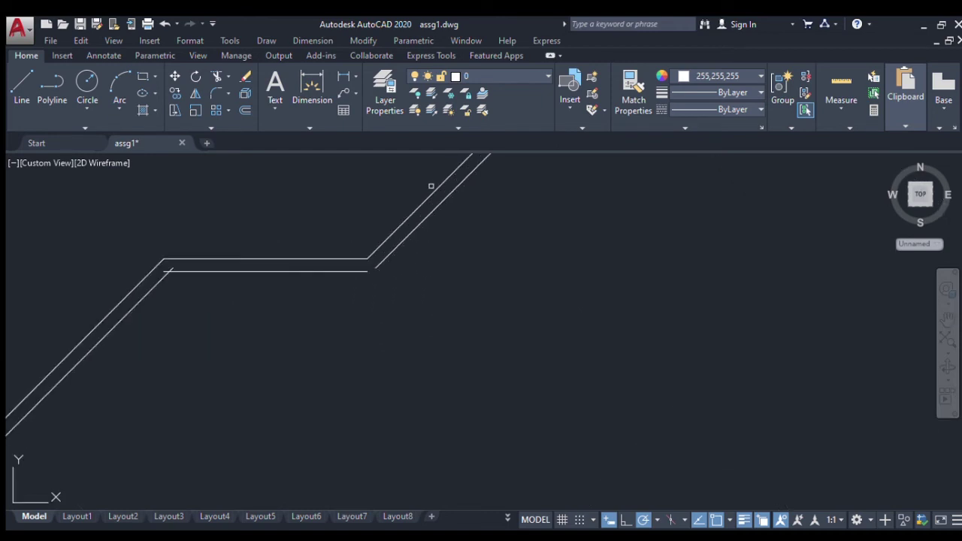
pyautogui.scroll(5, 170, 284)
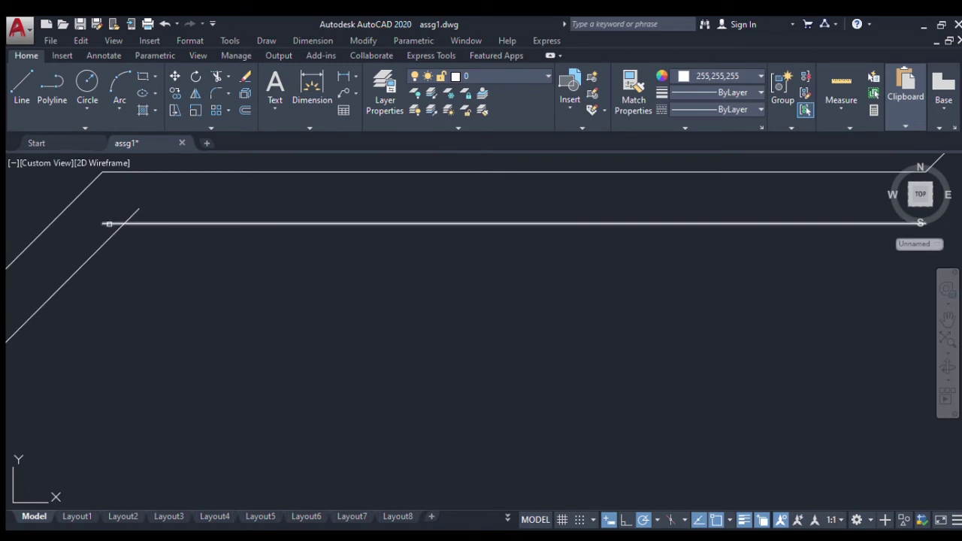
pyautogui.click(133, 214)
pyautogui.click(102, 223)
# Trim the diagonal's overhang at the lower corner
pyautogui.scroll(-6, 102, 223)
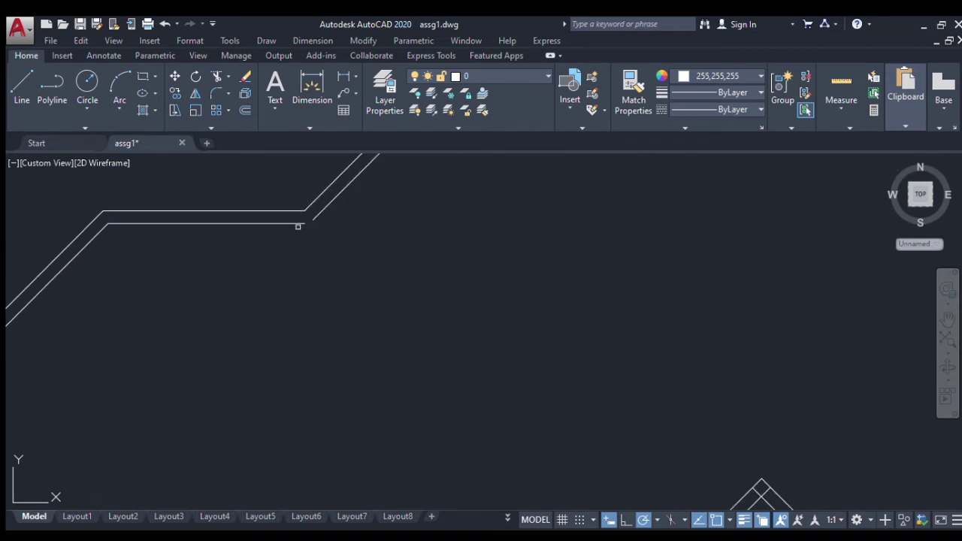
pyautogui.scroll(-5, 303, 213)
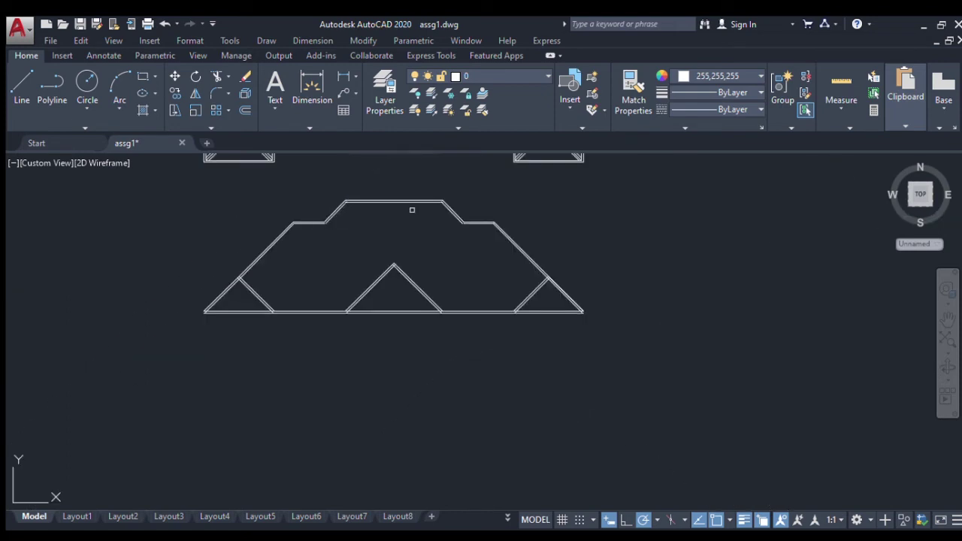
pyautogui.scroll(6, 413, 208)
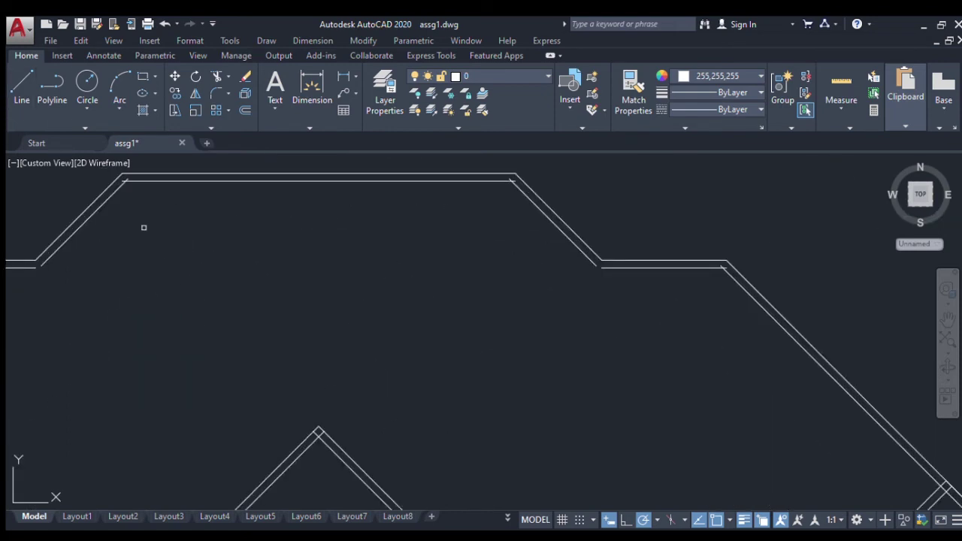
pyautogui.moveTo(144, 228); pyautogui.dragTo(253, 313, button='middle')
pyautogui.scroll(5, 260, 304)
pyautogui.scroll(4, 247, 296)
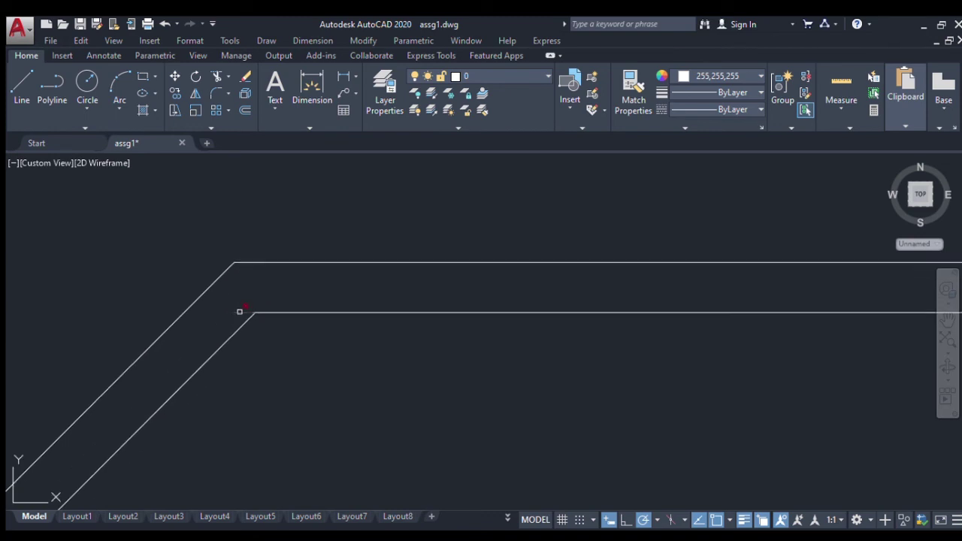
pyautogui.scroll(-8, 239, 311)
pyautogui.scroll(4, 634, 336)
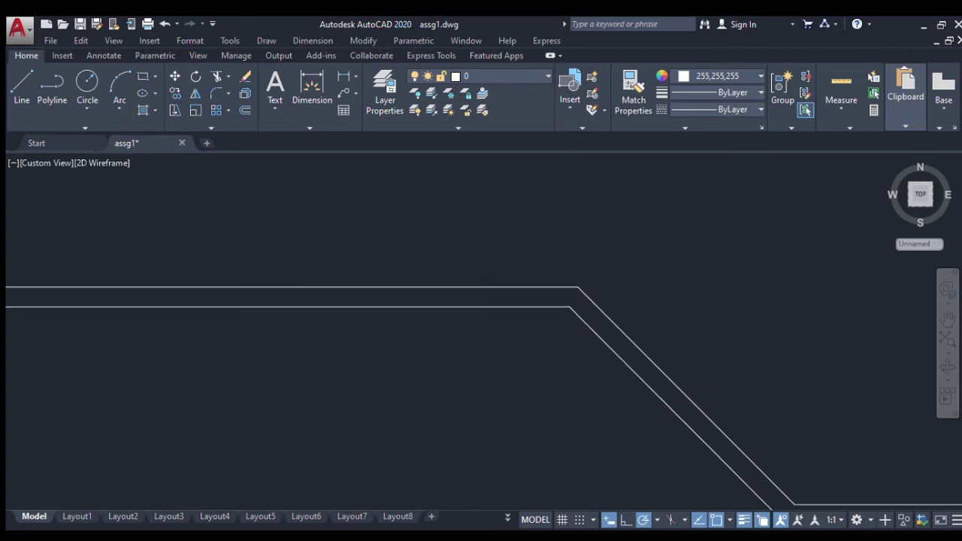
pyautogui.scroll(-8, 579, 363)
pyautogui.scroll(5, 692, 358)
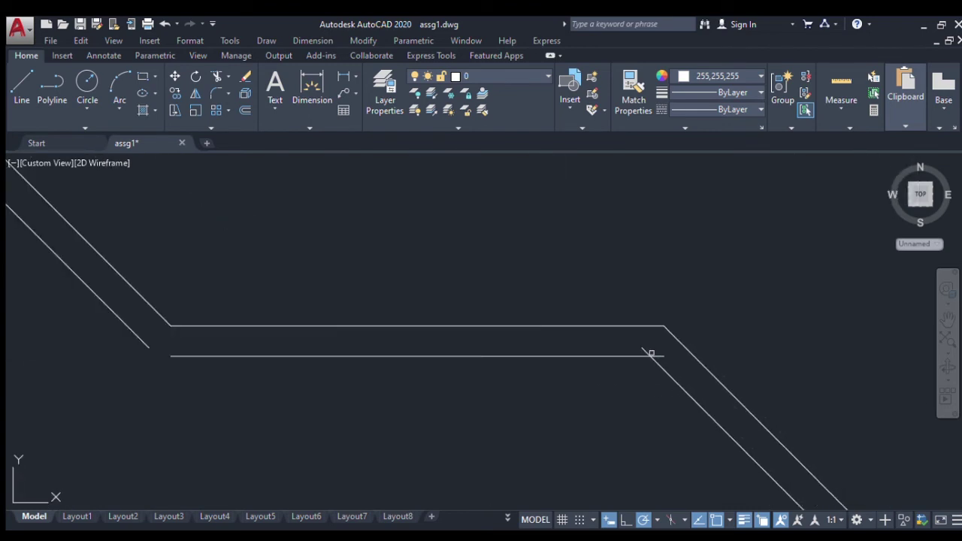
pyautogui.click(640, 349)
# Trim the short stub off the right outer edge
pyautogui.scroll(-6, 642, 348)
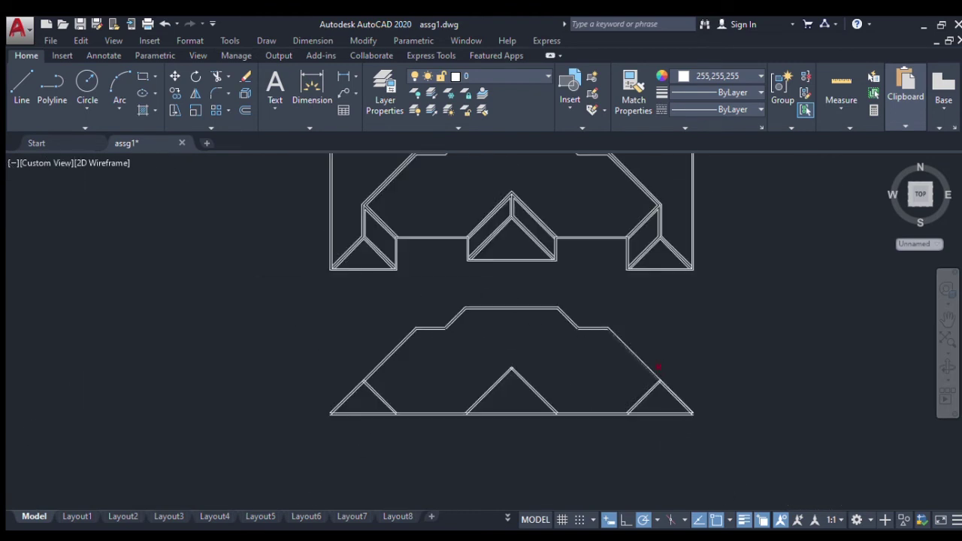
pyautogui.scroll(5, 653, 368)
pyautogui.scroll(2, 702, 423)
pyautogui.scroll(-6, 699, 423)
pyautogui.scroll(-1, 699, 398)
pyautogui.scroll(4, 699, 369)
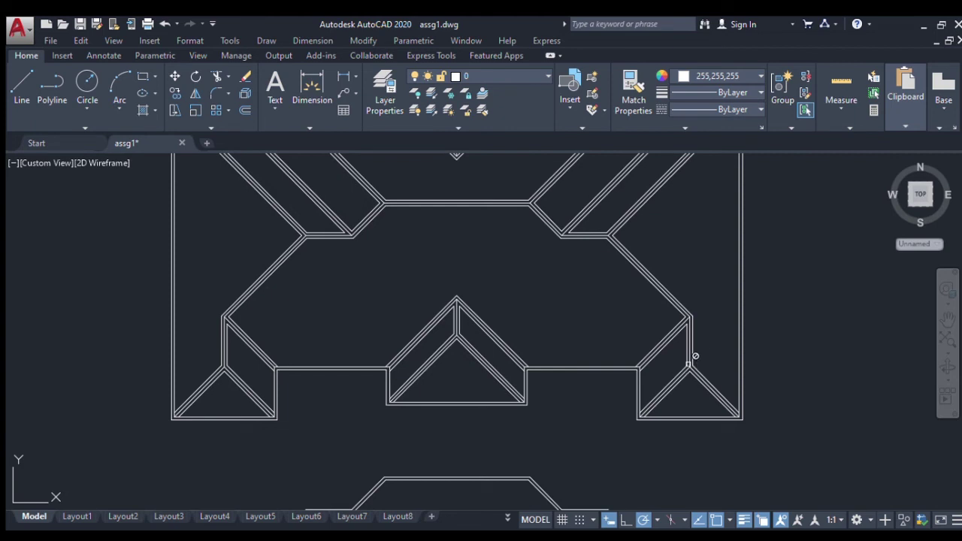
pyautogui.click(742, 400)
# Trim the overshooting stub at the lower-left junction
pyautogui.scroll(-5, 661, 342)
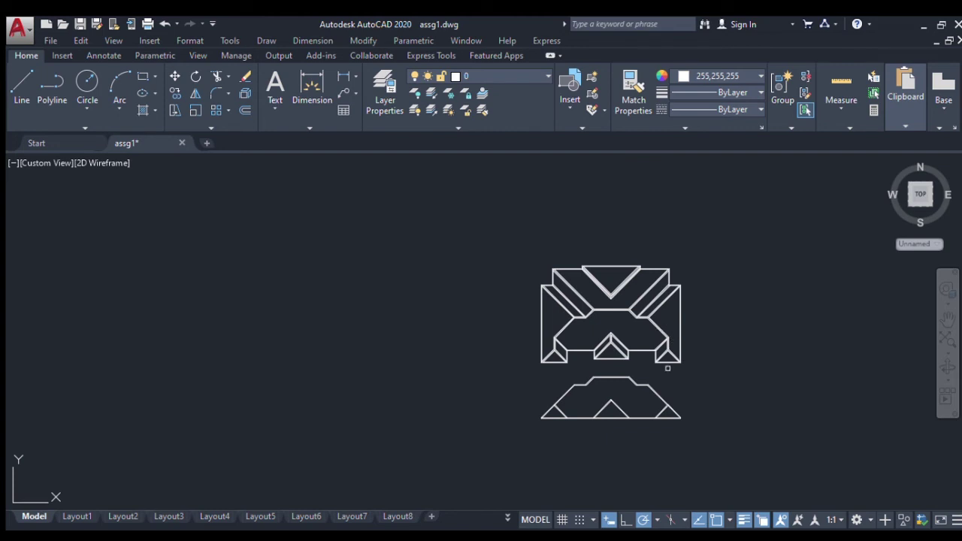
pyautogui.scroll(8, 672, 398)
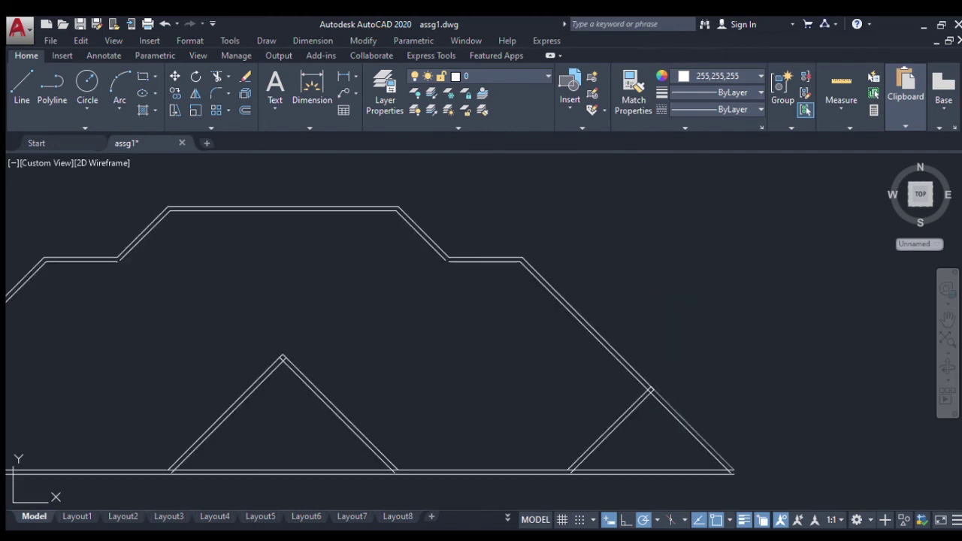
pyautogui.scroll(4, 651, 391)
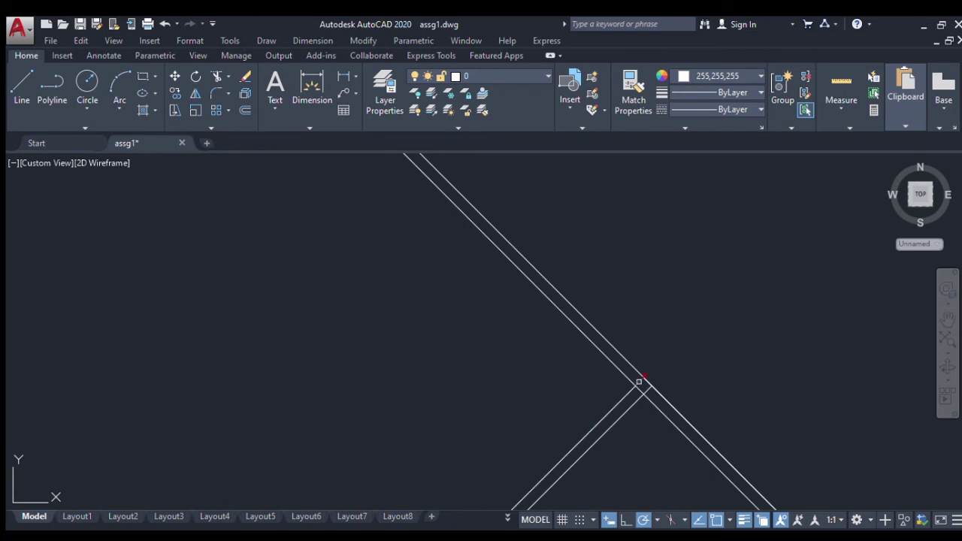
pyautogui.scroll(2, 649, 387)
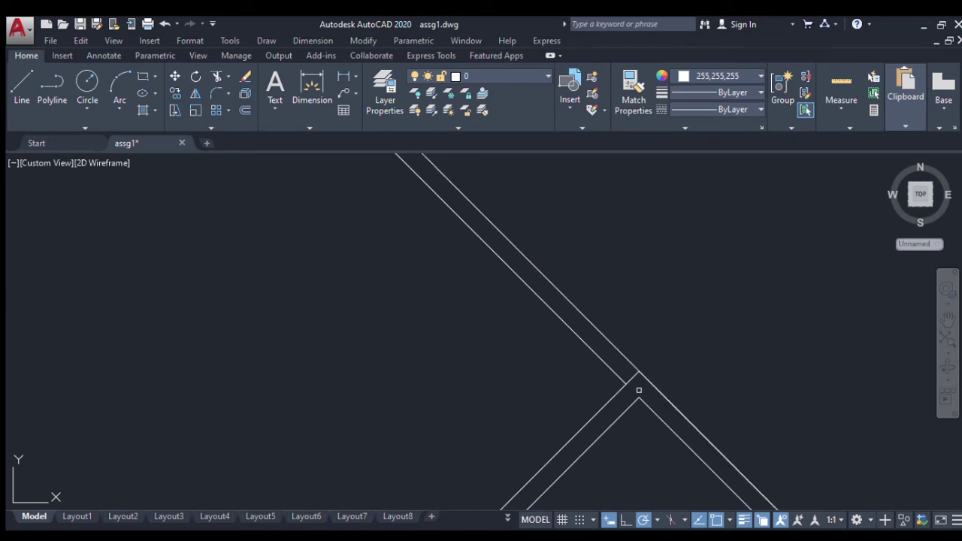
pyautogui.scroll(-5, 638, 390)
pyautogui.scroll(5, 639, 389)
pyautogui.click(622, 381)
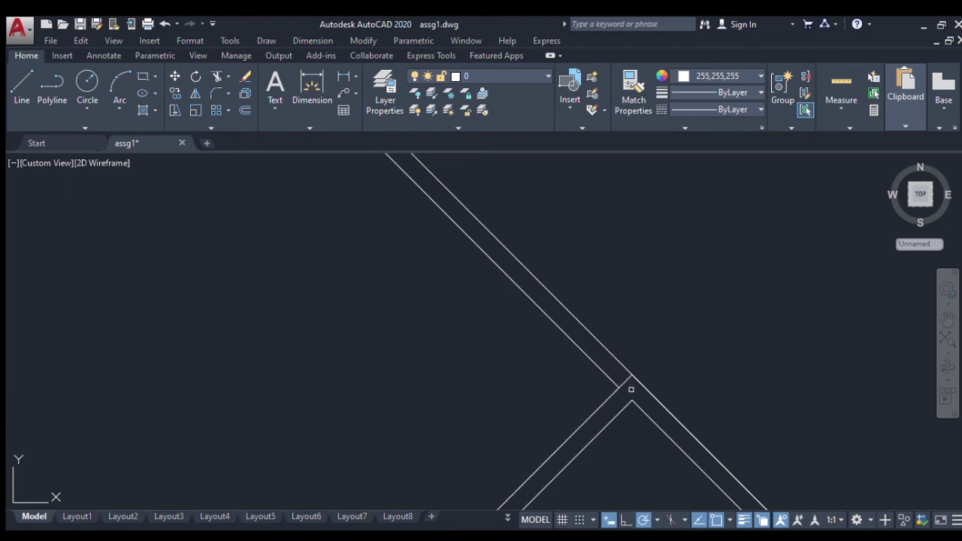
pyautogui.scroll(-2, 632, 390)
pyautogui.scroll(-5, 634, 383)
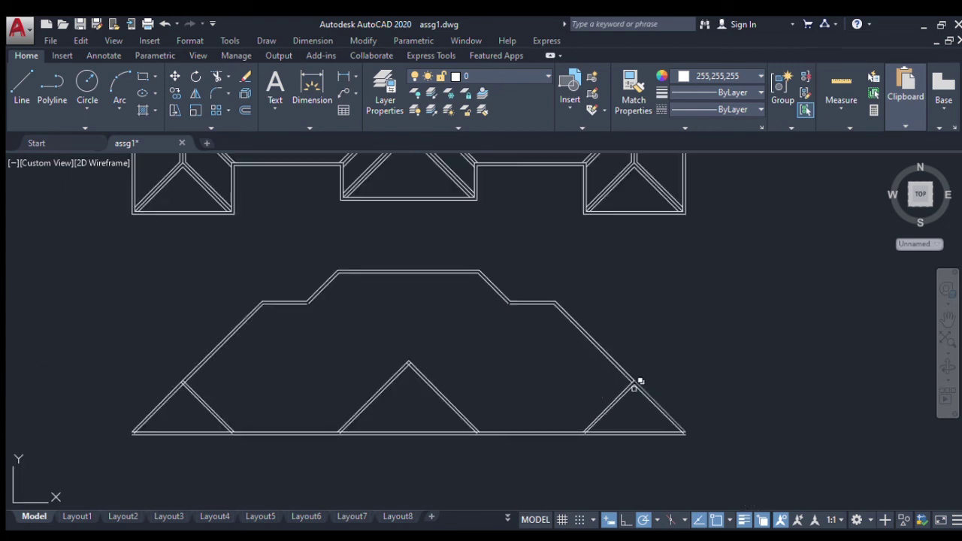
# Extend the centre gable's inner right slope line down to the bottom line
pyautogui.scroll(5, 635, 385)
pyautogui.scroll(-5, 615, 338)
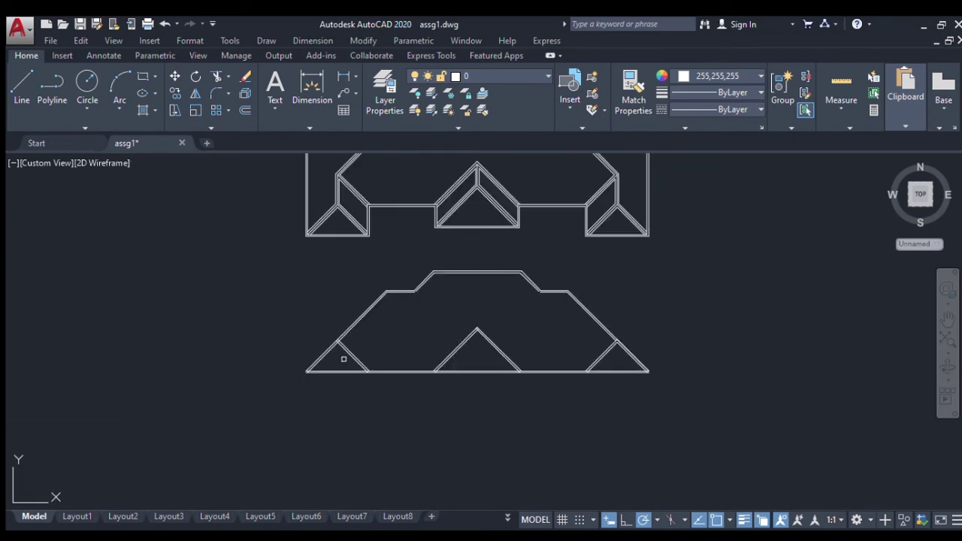
pyautogui.scroll(7, 340, 342)
pyautogui.scroll(3, 307, 325)
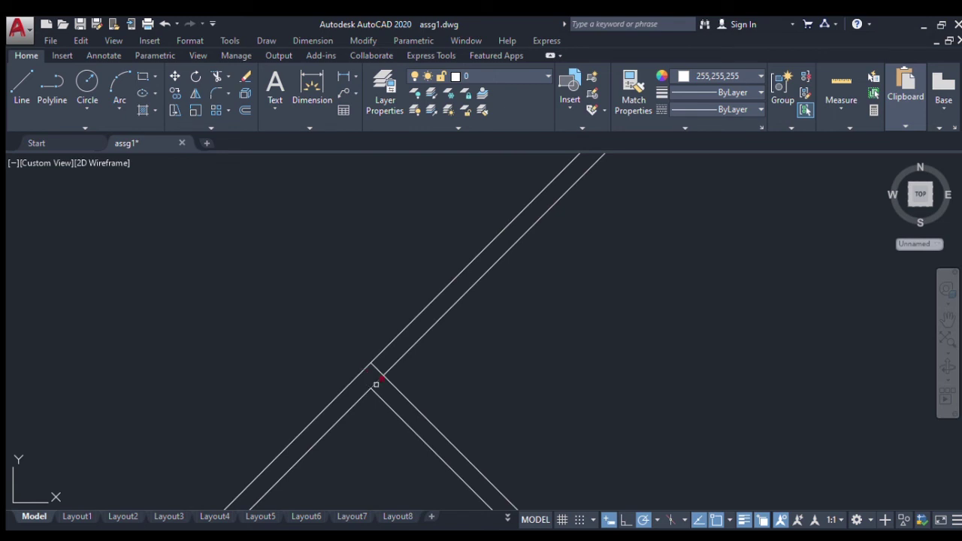
pyautogui.scroll(-6, 401, 339)
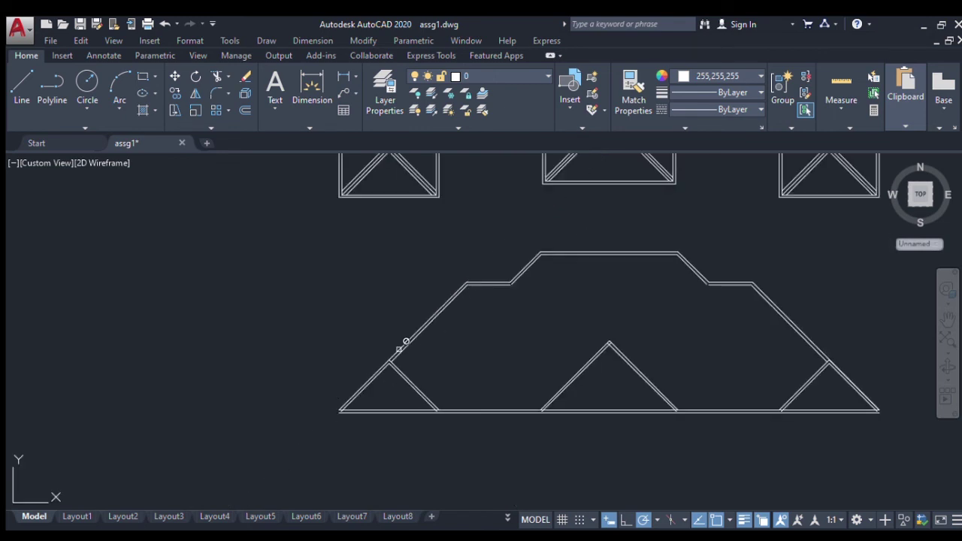
pyautogui.scroll(5, 379, 421)
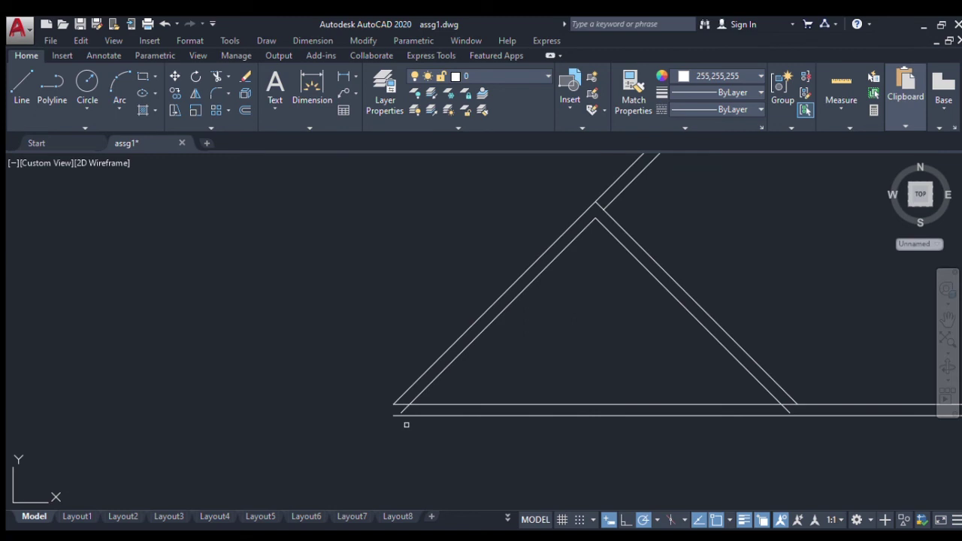
pyautogui.scroll(2, 405, 425)
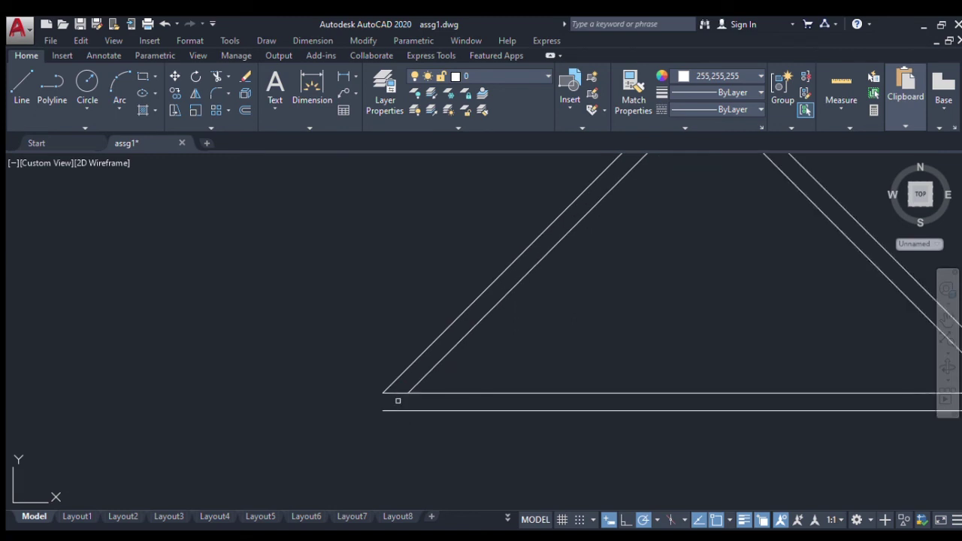
pyautogui.scroll(-2, 397, 400)
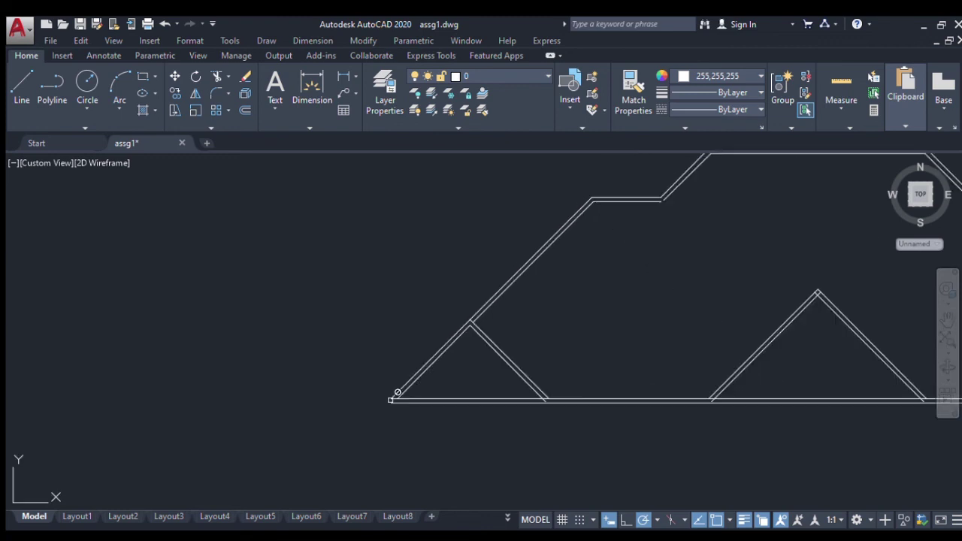
pyautogui.scroll(2, 532, 380)
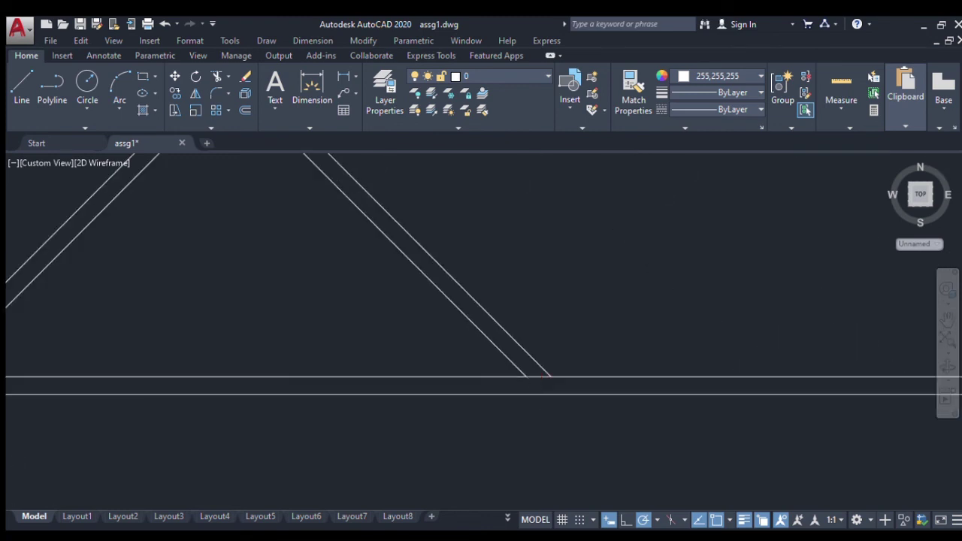
pyautogui.scroll(-3, 533, 383)
pyautogui.scroll(3, 651, 383)
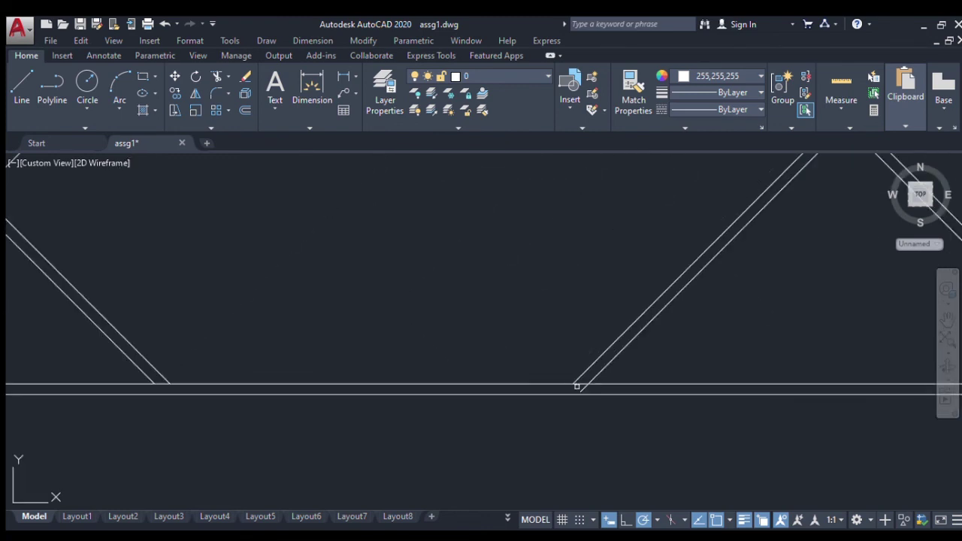
pyautogui.scroll(-3, 581, 390)
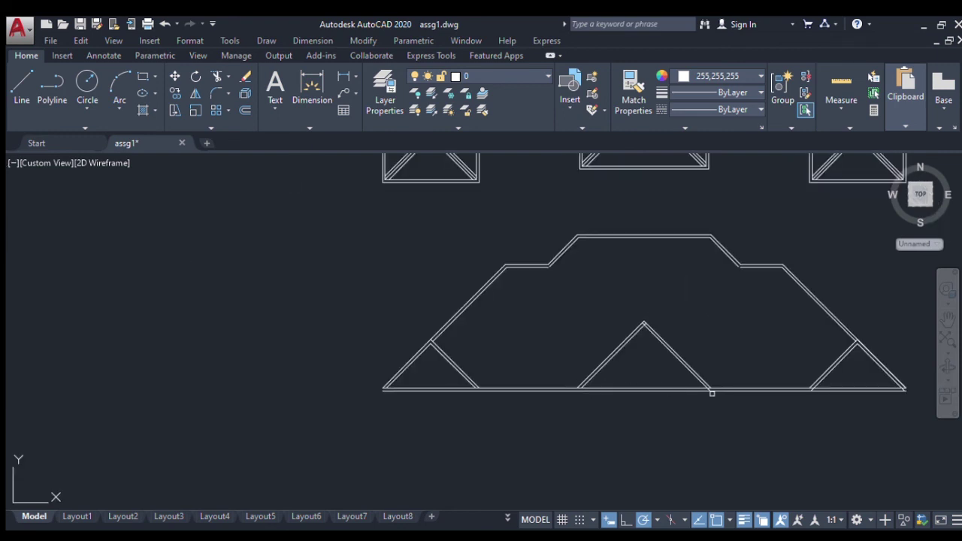
pyautogui.scroll(3, 708, 393)
pyautogui.click(656, 391)
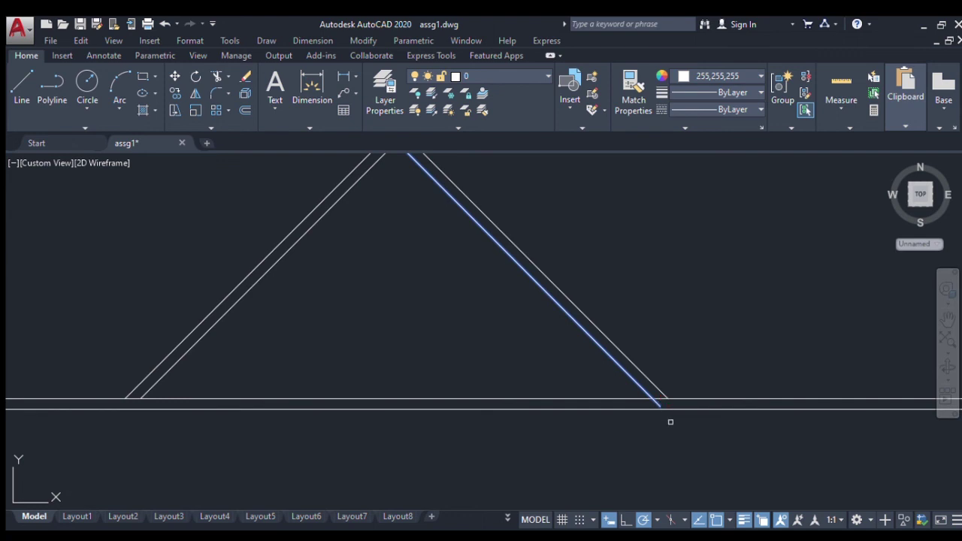
pyautogui.press('Escape')
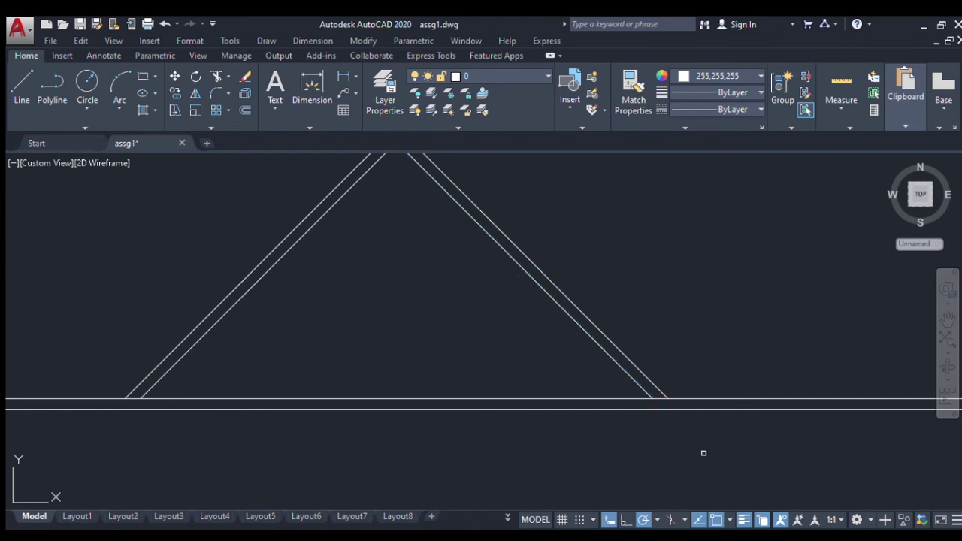
# Zoom out and pan to bring the whole elevation and plan into view
pyautogui.scroll(-5, 680, 435)
pyautogui.scroll(5, 861, 436)
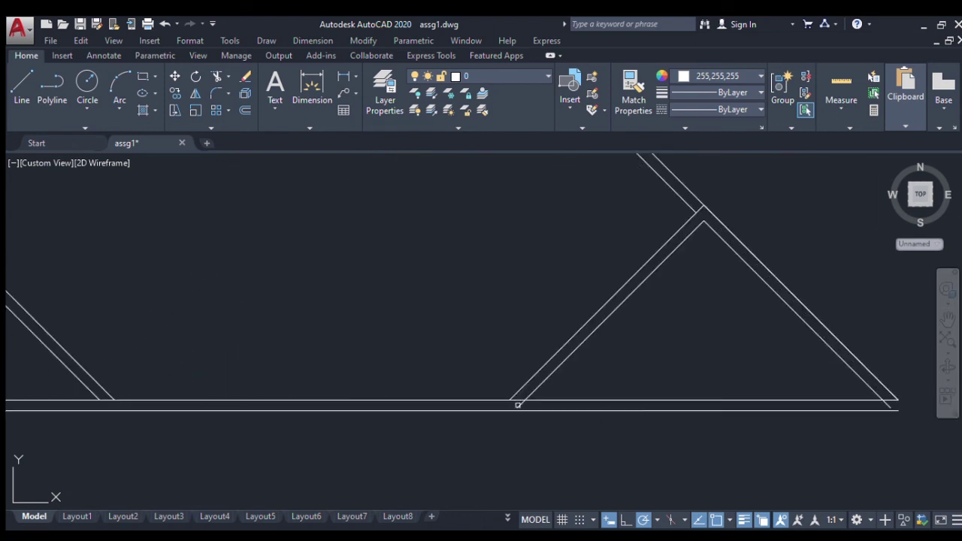
pyautogui.scroll(-4, 518, 408)
pyautogui.scroll(5, 676, 406)
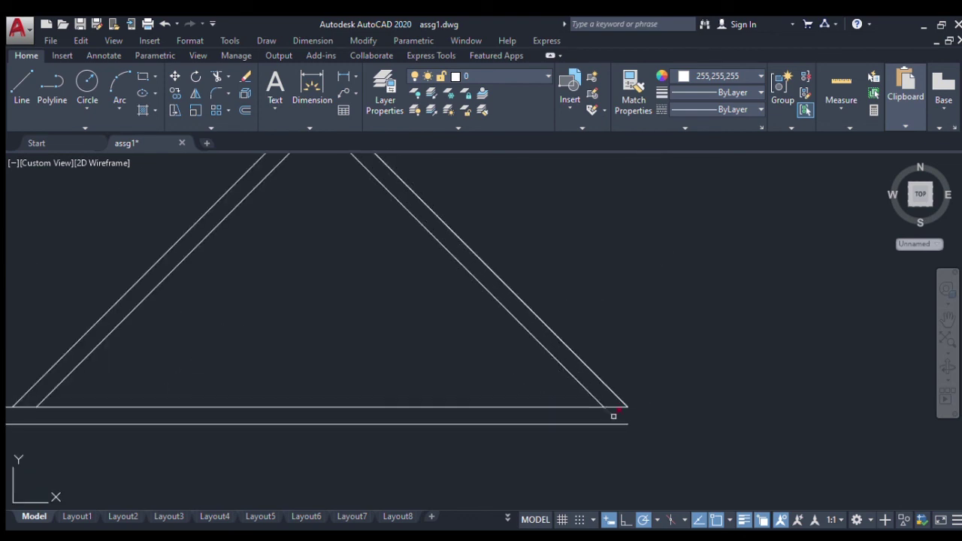
pyautogui.scroll(-2, 337, 311)
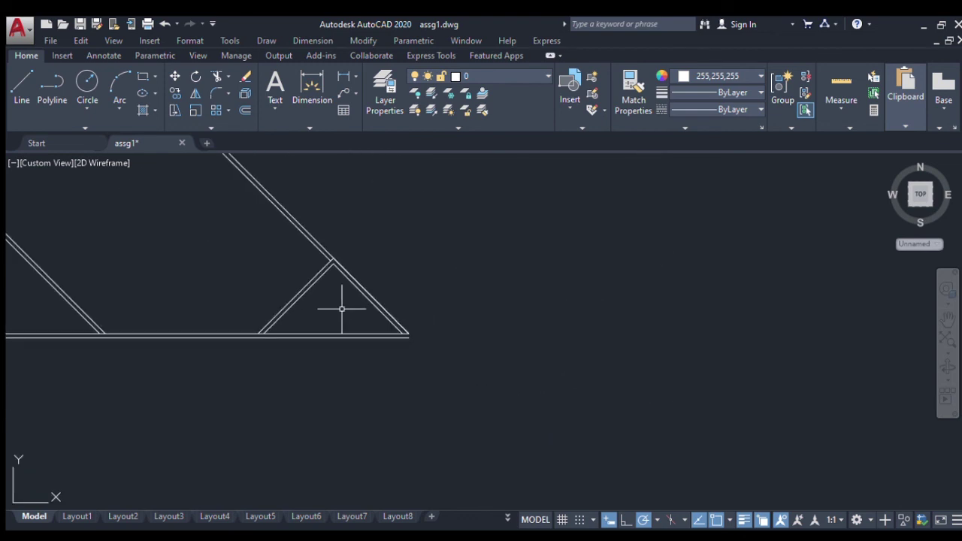
pyautogui.scroll(-1, 188, 305)
pyautogui.scroll(-2, 188, 305)
pyautogui.moveTo(172, 284); pyautogui.dragTo(247, 273, button='middle')
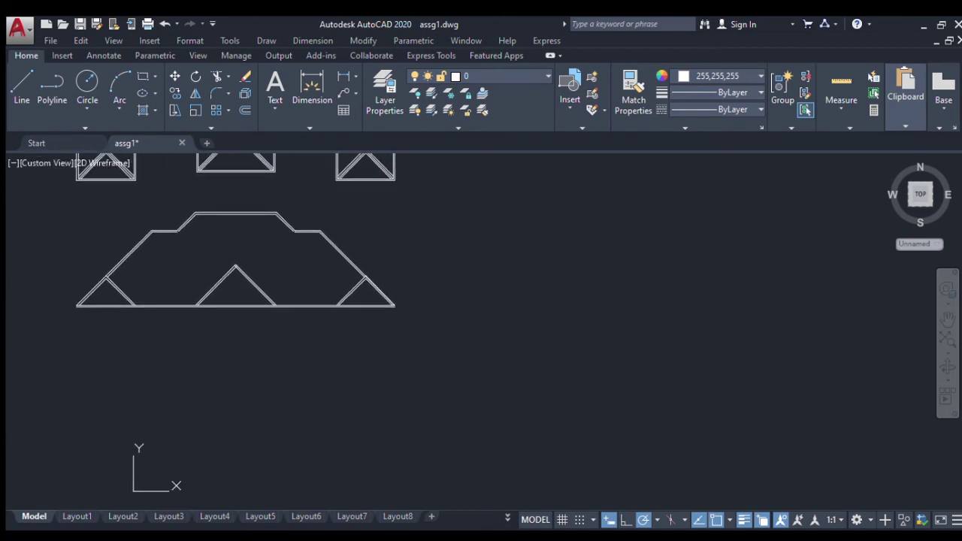
# Fillet the two inner roof-step corners so the diagonals meet the horizontals cleanly
pyautogui.click(213, 93)
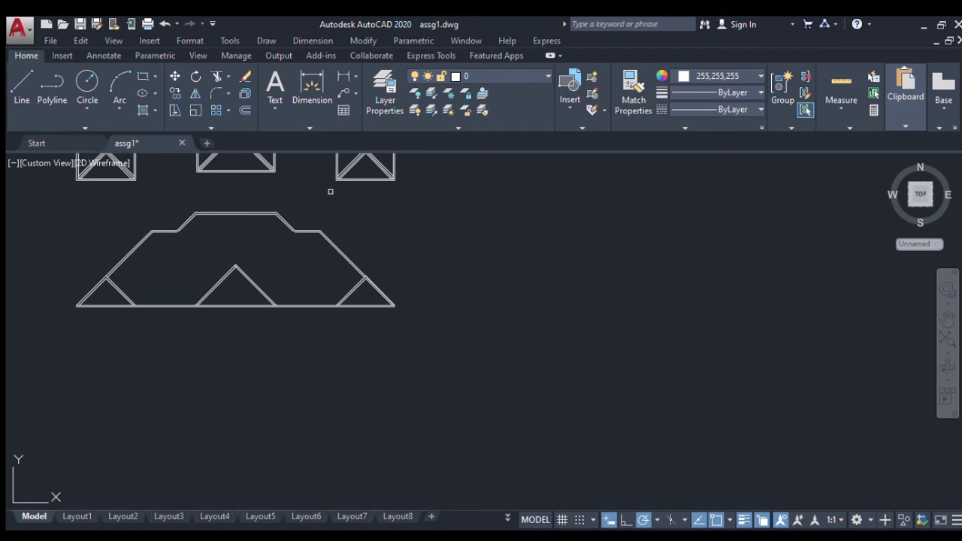
pyautogui.scroll(8, 314, 223)
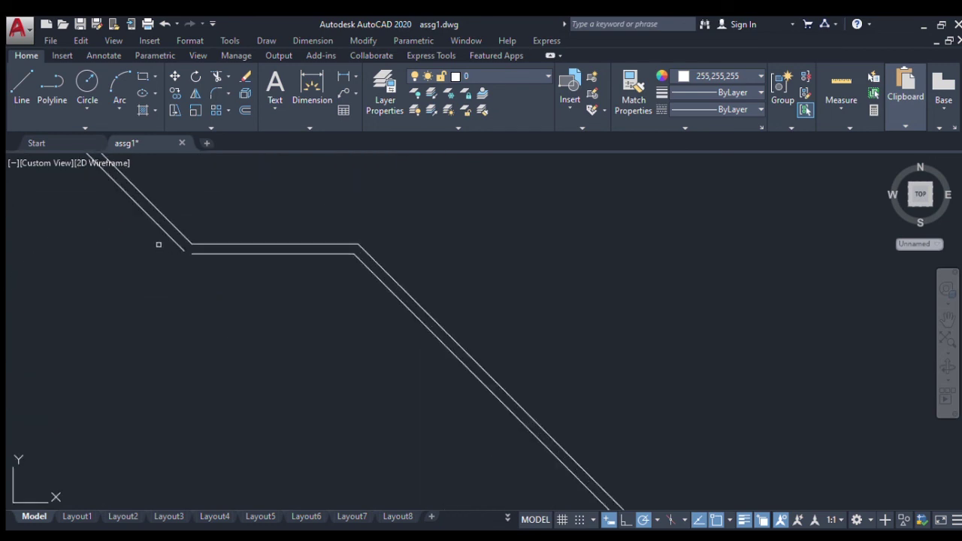
pyautogui.click(182, 250)
pyautogui.click(197, 256)
pyautogui.scroll(-3, 197, 253)
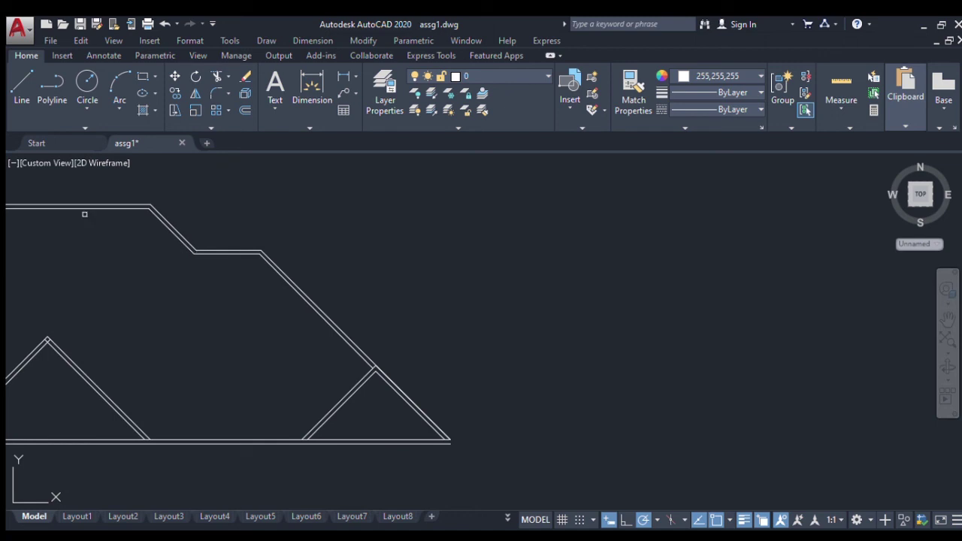
pyautogui.scroll(-2, 390, 259)
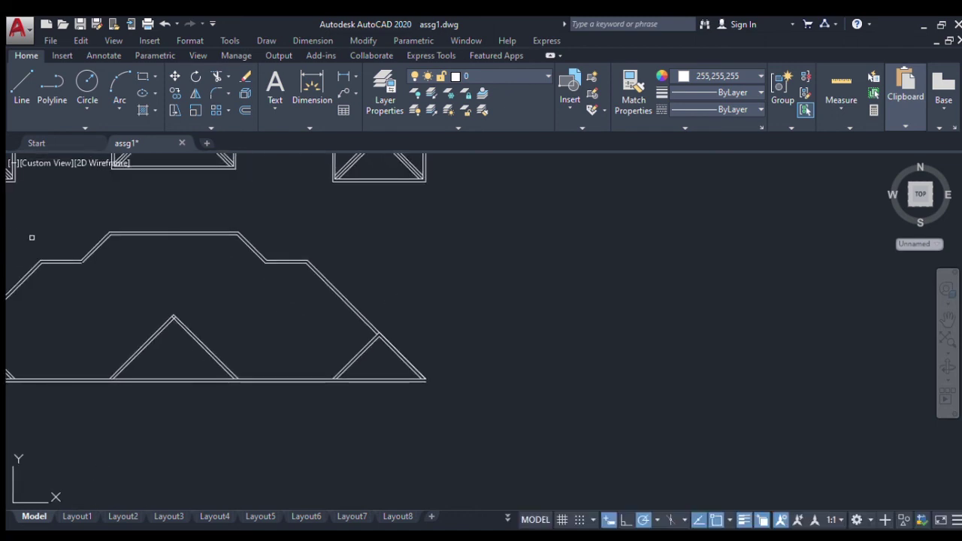
pyautogui.scroll(4, 28, 236)
pyautogui.click(189, 284)
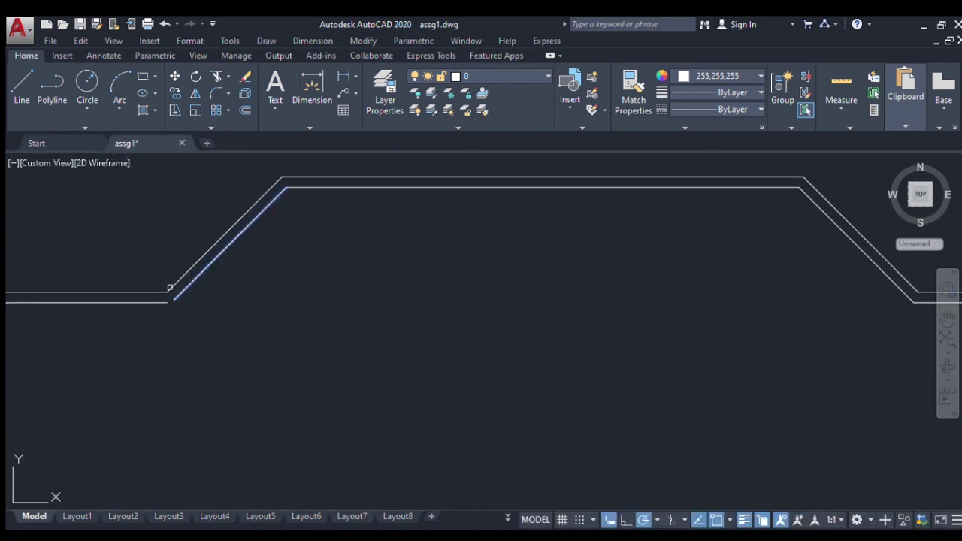
pyautogui.click(162, 304)
pyautogui.scroll(-3, 162, 305)
pyautogui.scroll(2, 41, 375)
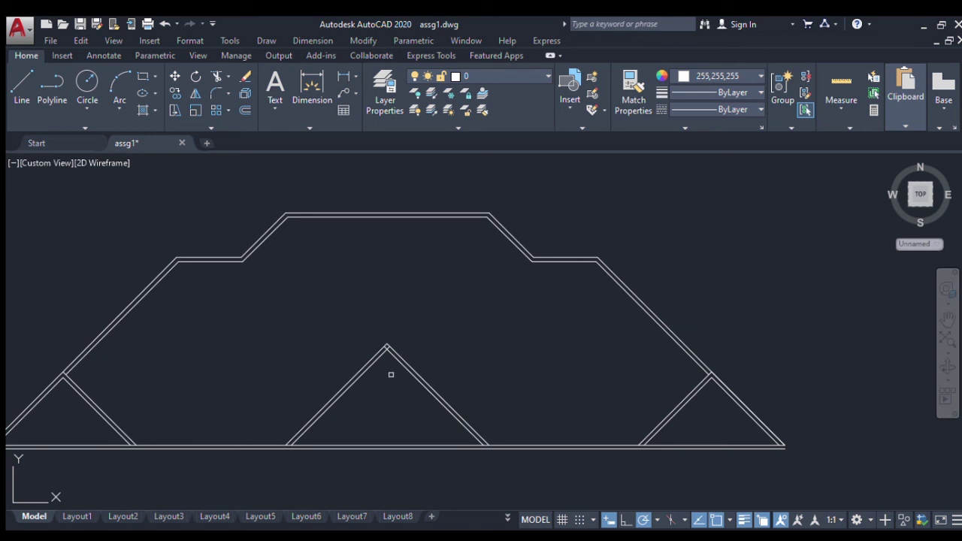
pyautogui.press('Escape')
# Trim the two crossing stubs at the centre apex
pyautogui.press('space')
pyautogui.scroll(4, 379, 341)
pyautogui.click(422, 389)
pyautogui.click(434, 394)
pyautogui.scroll(-5, 434, 390)
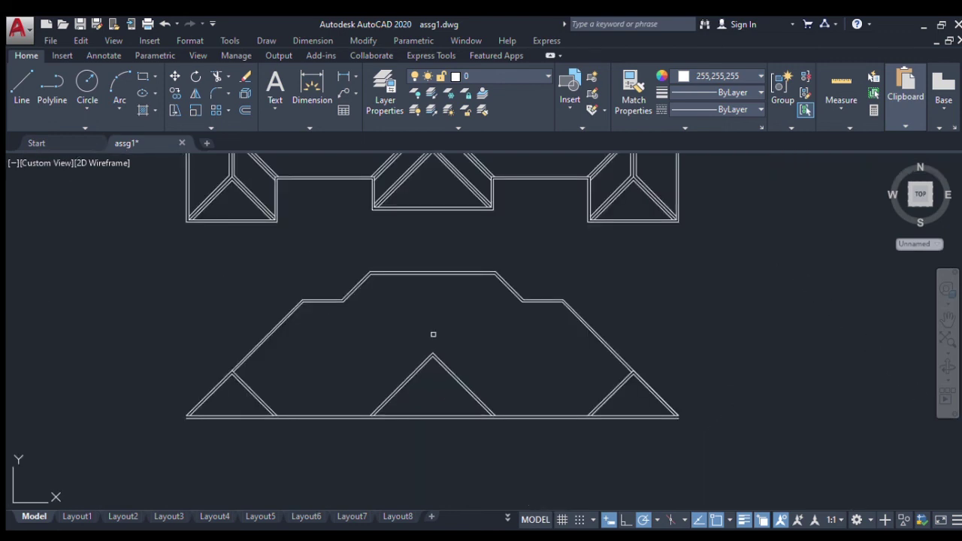
# Draw a short vertical line closing the left end of the double base line
pyautogui.click(18, 94)
pyautogui.scroll(8, 186, 421)
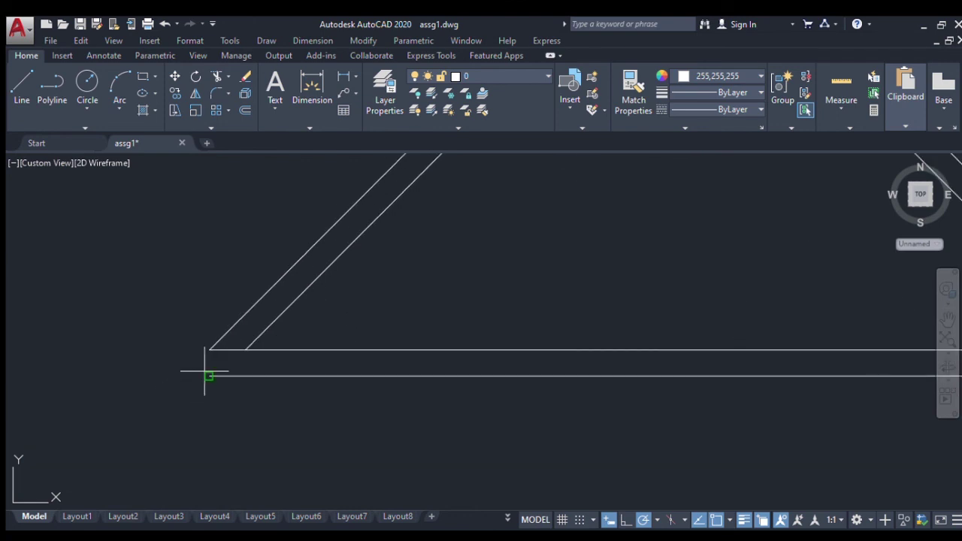
pyautogui.click(209, 375)
pyautogui.click(209, 350)
pyautogui.press('Escape')
pyautogui.scroll(-5, 48, 301)
pyautogui.scroll(5, 339, 308)
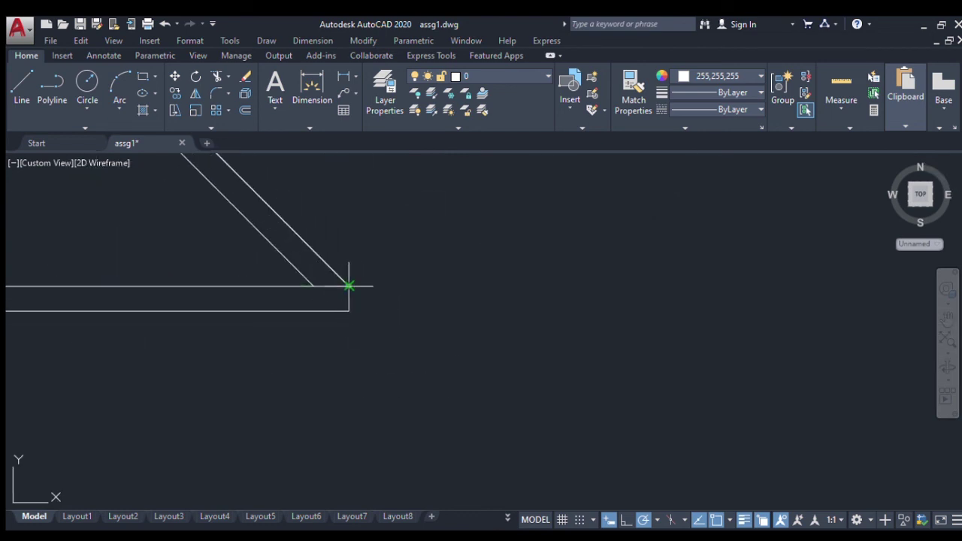
pyautogui.scroll(-6, 379, 319)
pyautogui.scroll(-4, 388, 319)
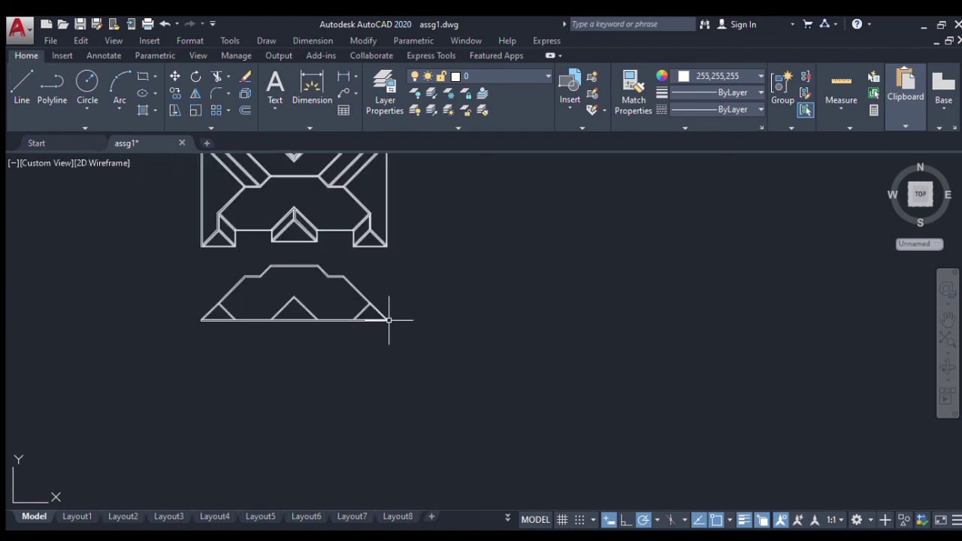
pyautogui.scroll(6, 317, 277)
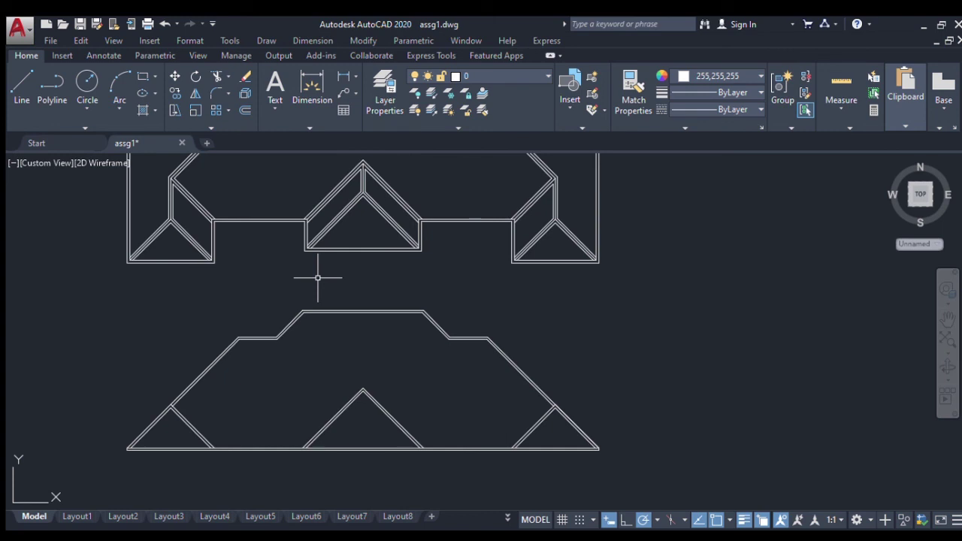
pyautogui.scroll(-3, 317, 278)
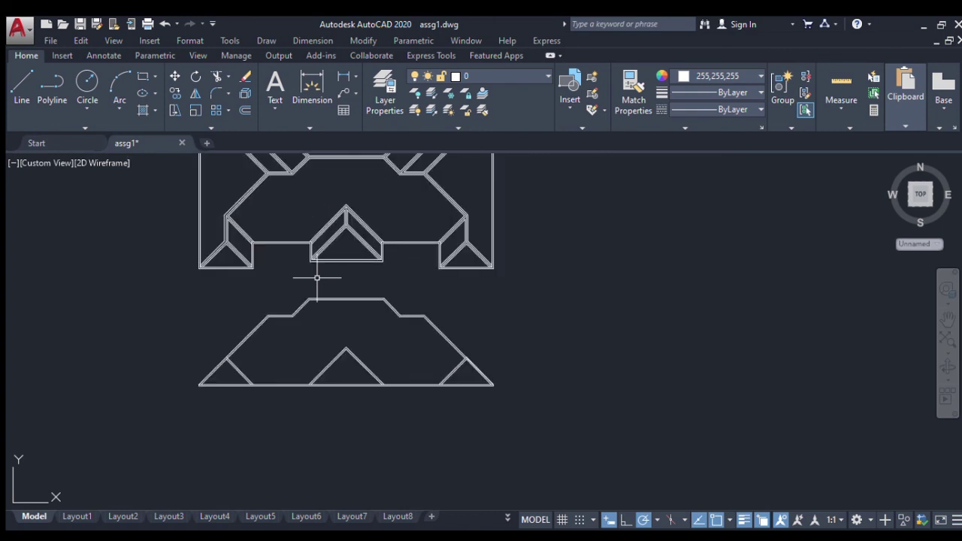
pyautogui.moveTo(326, 277); pyautogui.dragTo(494, 290, button='middle')
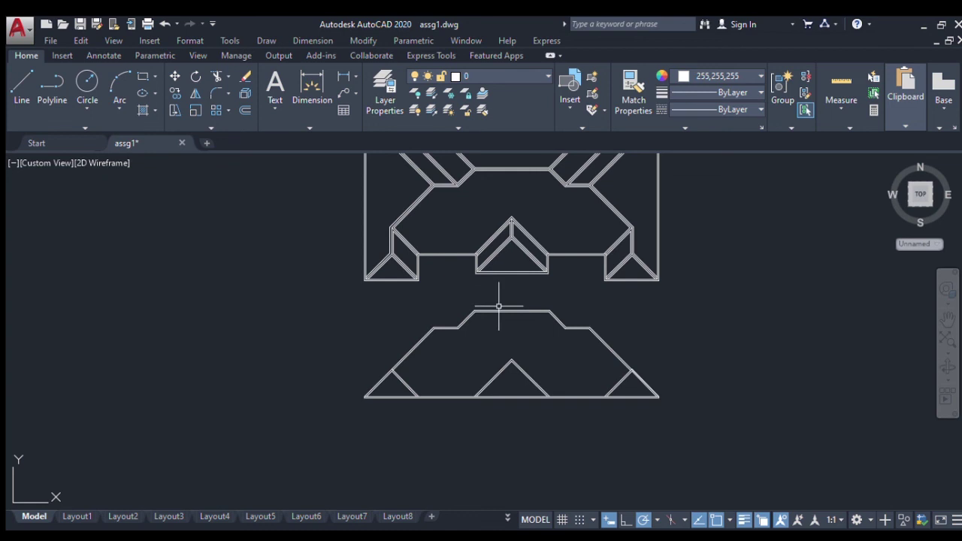
pyautogui.scroll(-2, 501, 310)
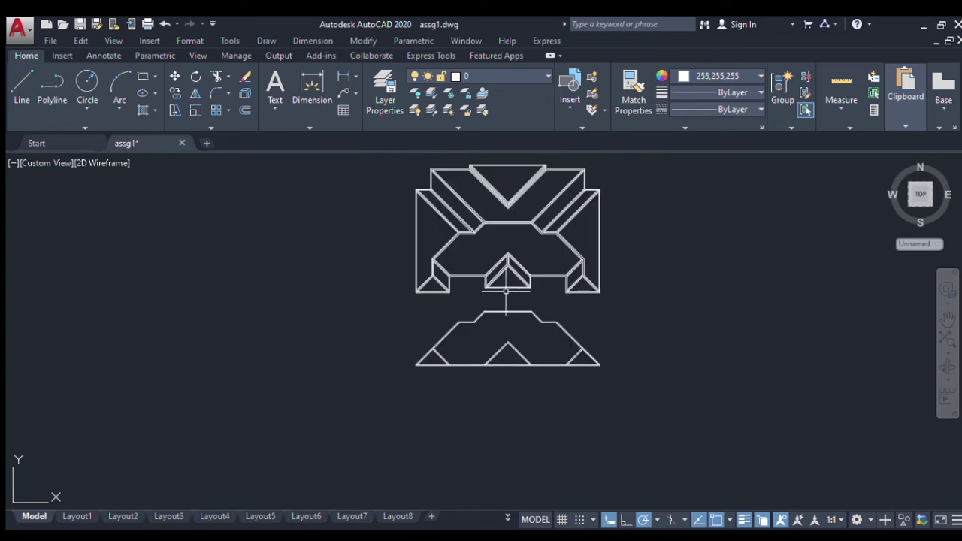